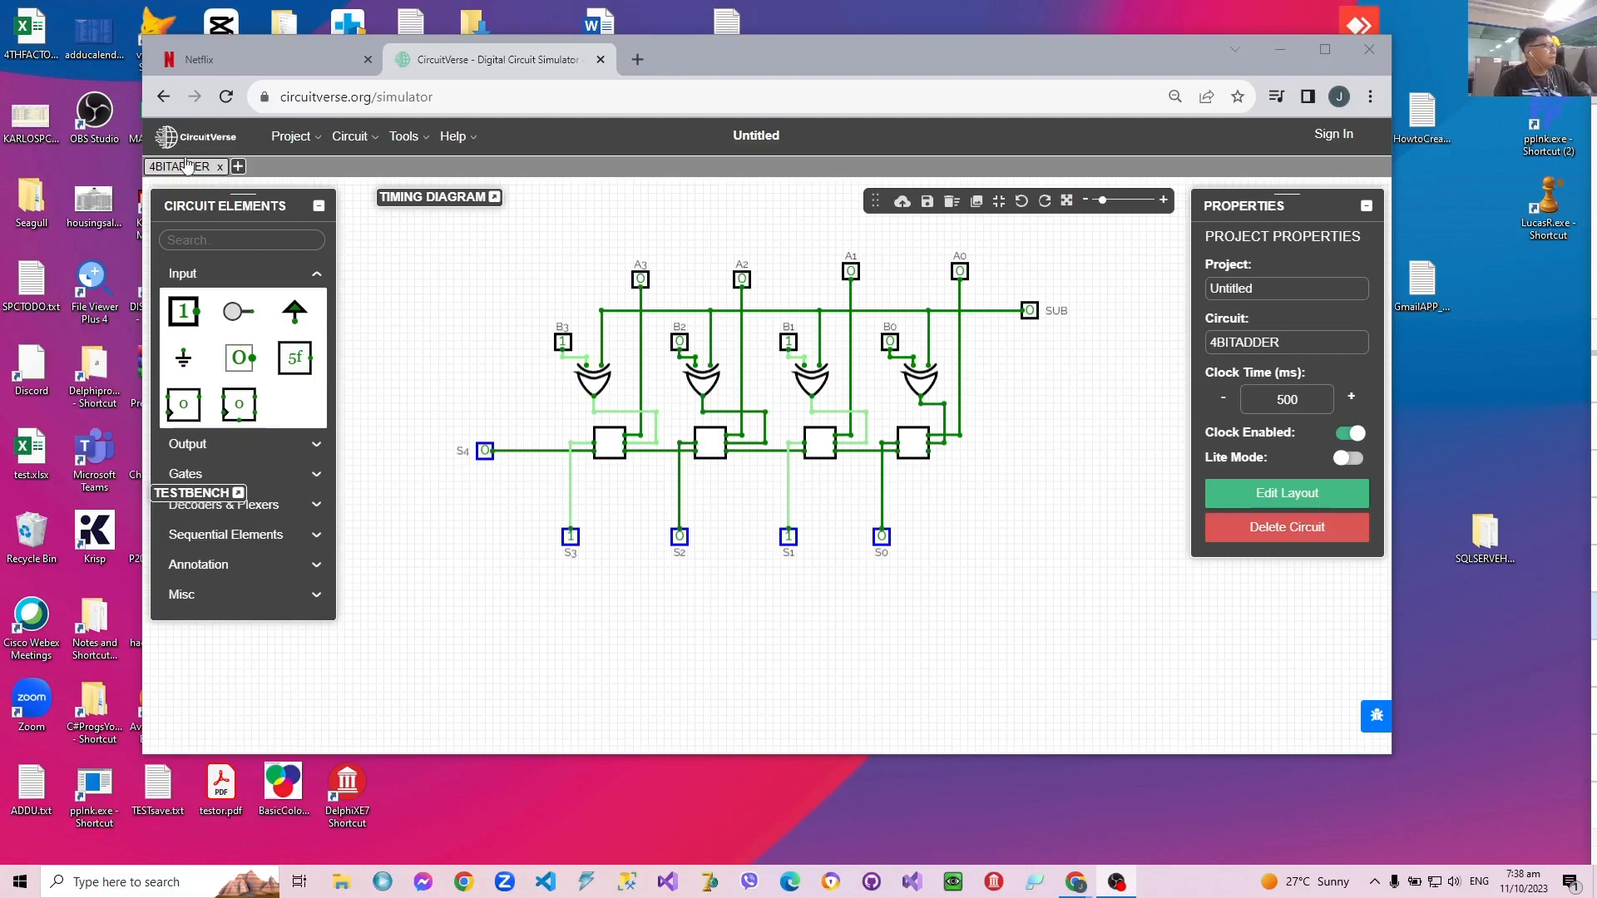
Step: Rename the circuit to 4BITADDERSUBTRACTER
left_click(1295, 342)
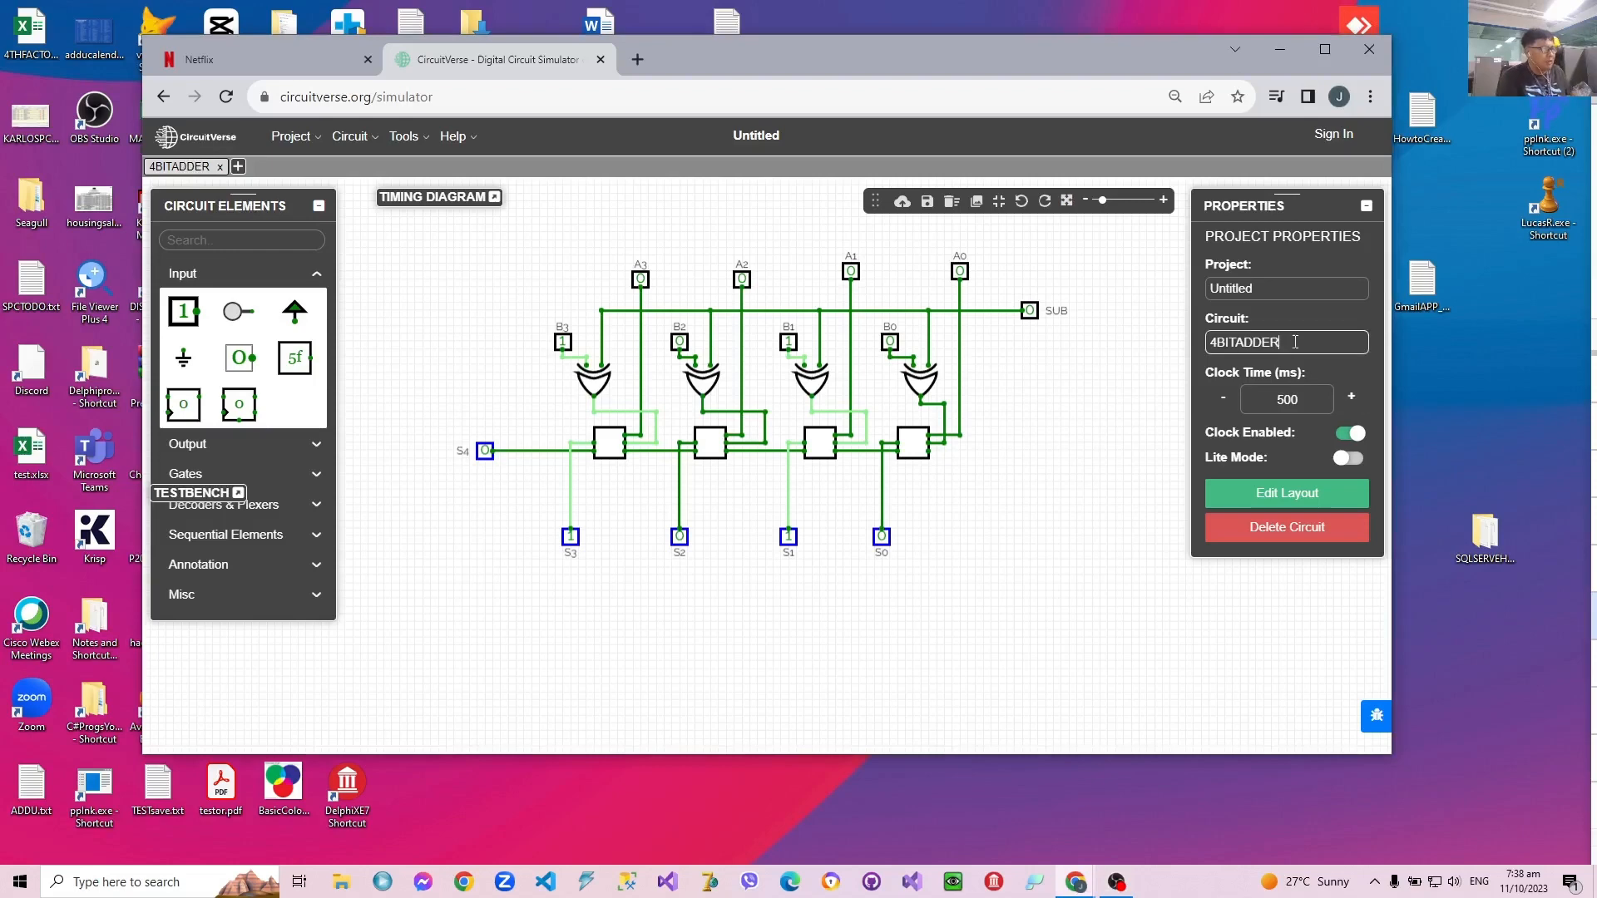
type("SUB")
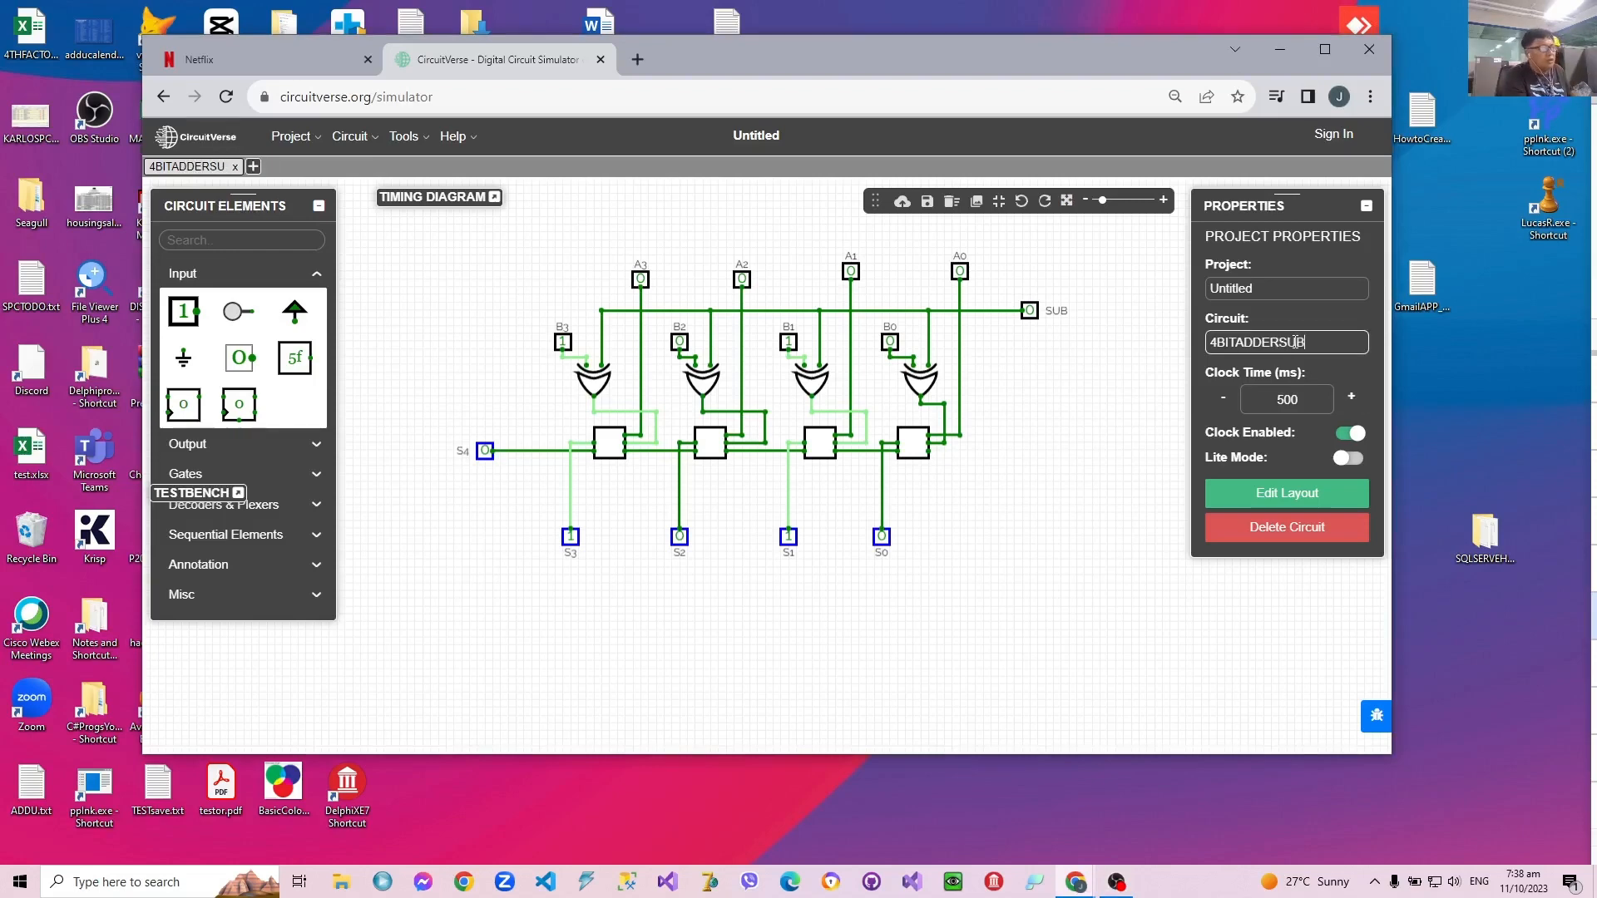
type("TRAC")
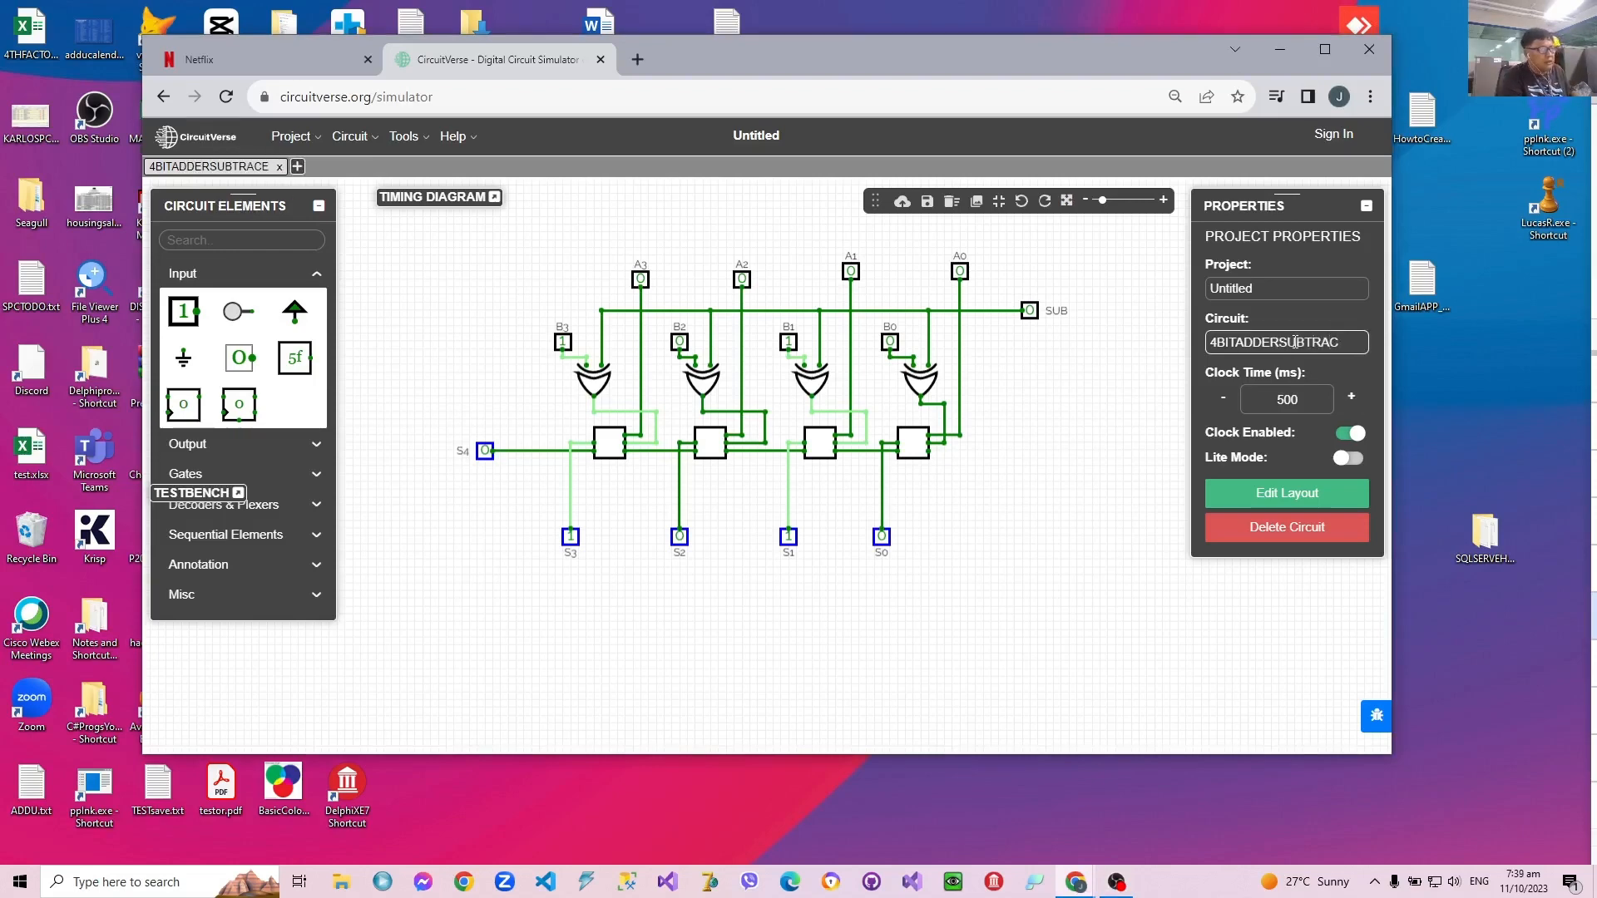
type("ETER")
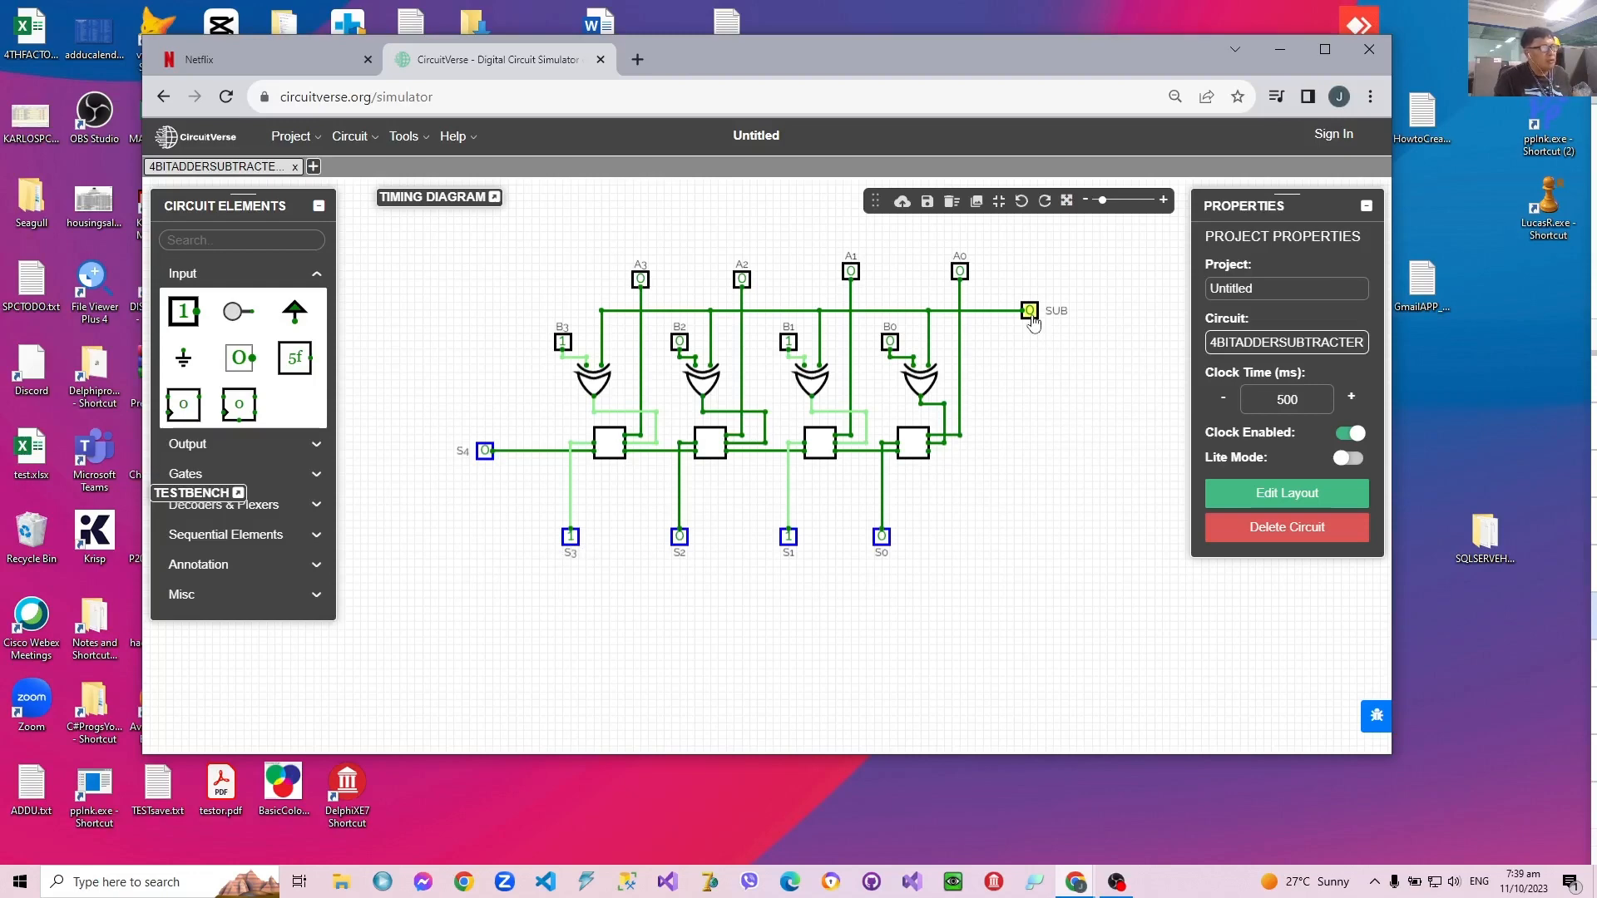
Step: Wire the SUB line to the free carry input of the rightmost adder, with SUB set to 1 and B3 set to 0
left_click(1030, 312)
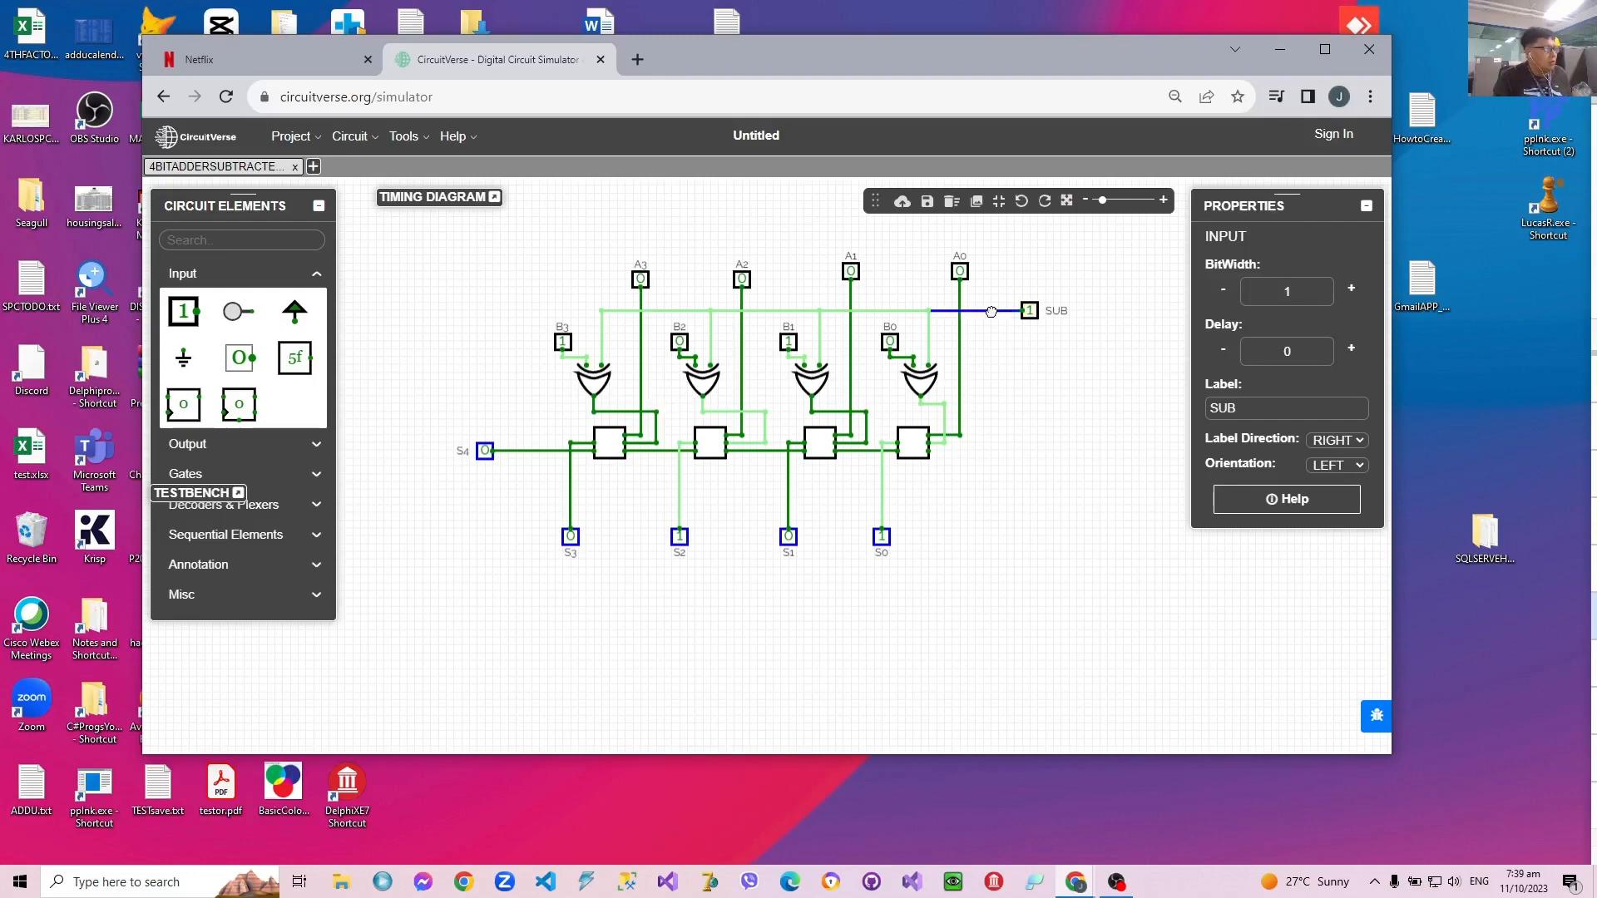
left_click_drag(990, 311, 929, 451)
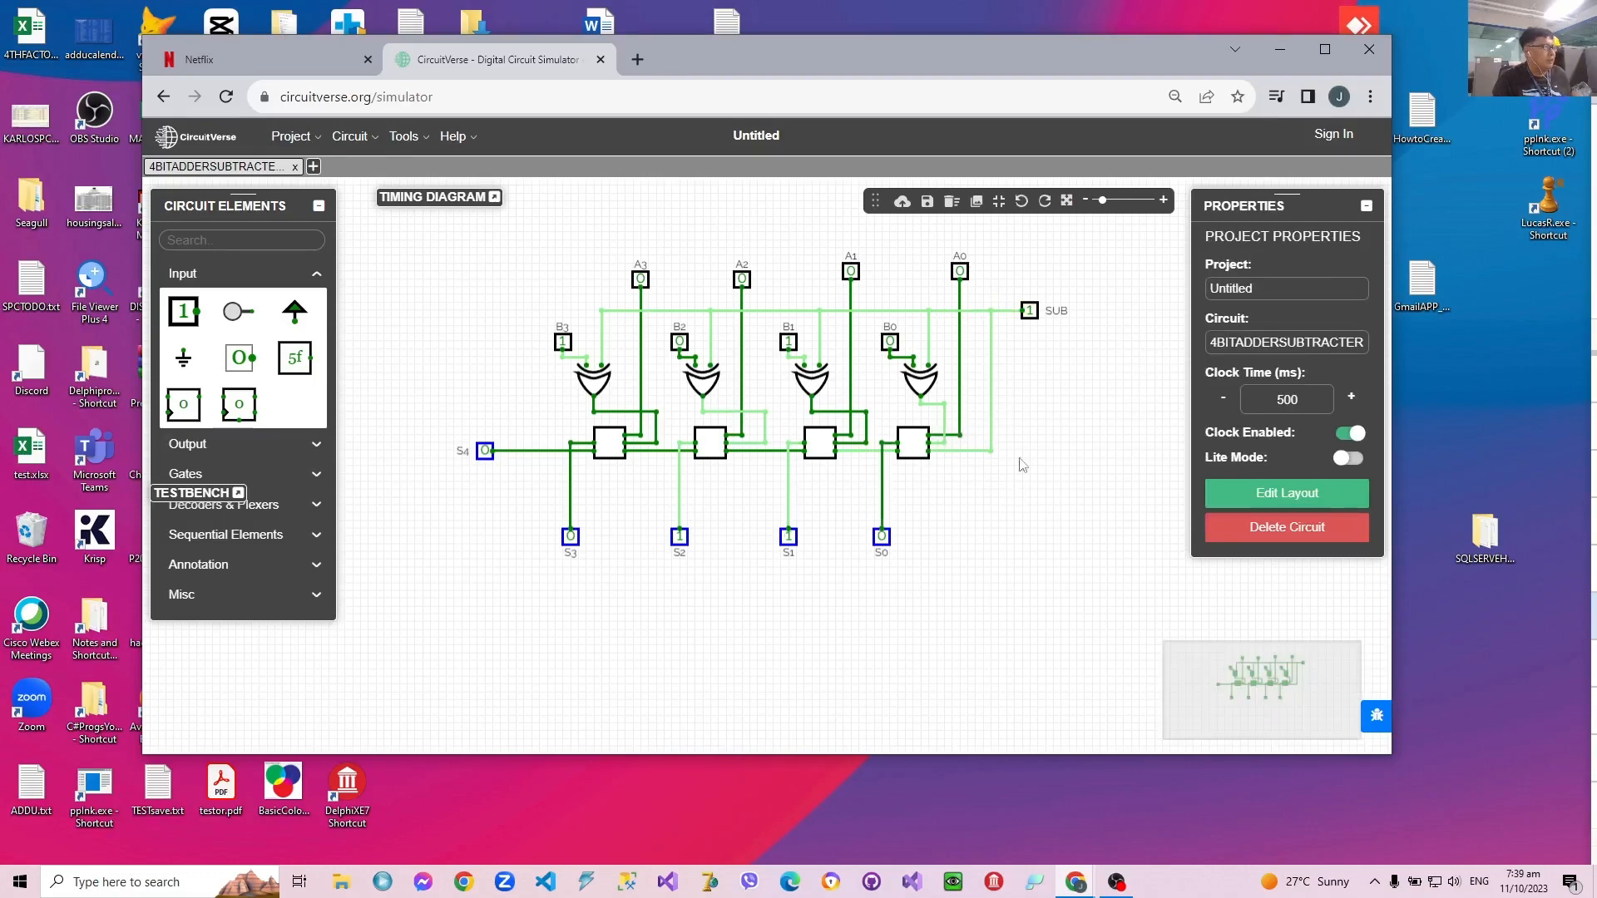
left_click(1025, 312)
left_click(566, 343)
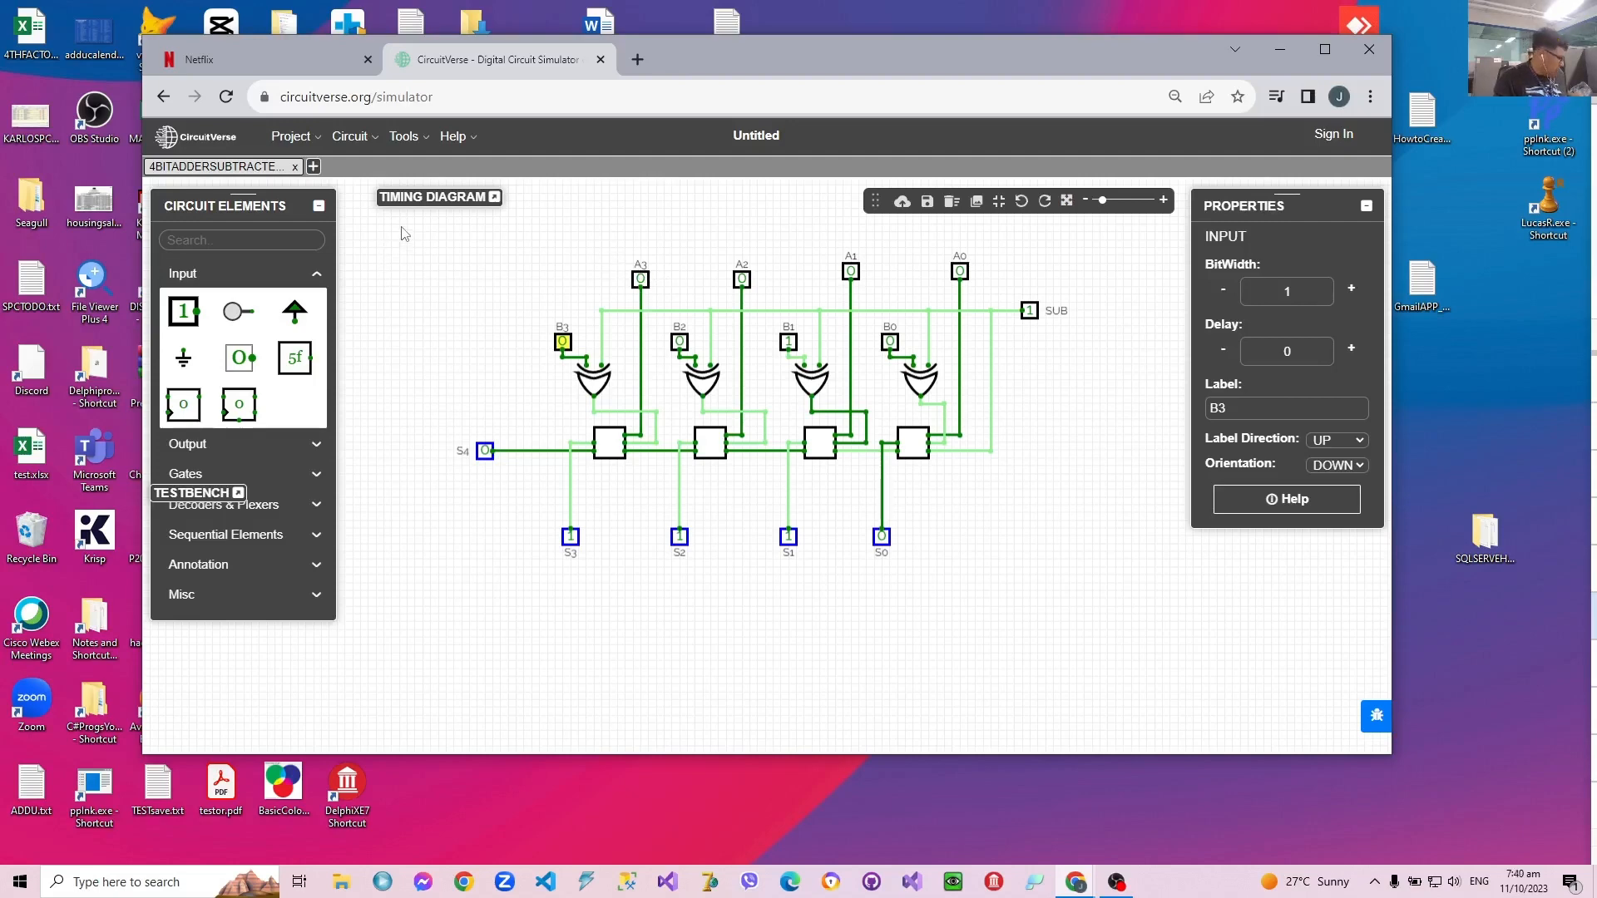
Step: Copy the entire adder-subtracter circuit, including all its inputs, gates, adders and outputs
left_click_drag(401, 232, 1119, 612)
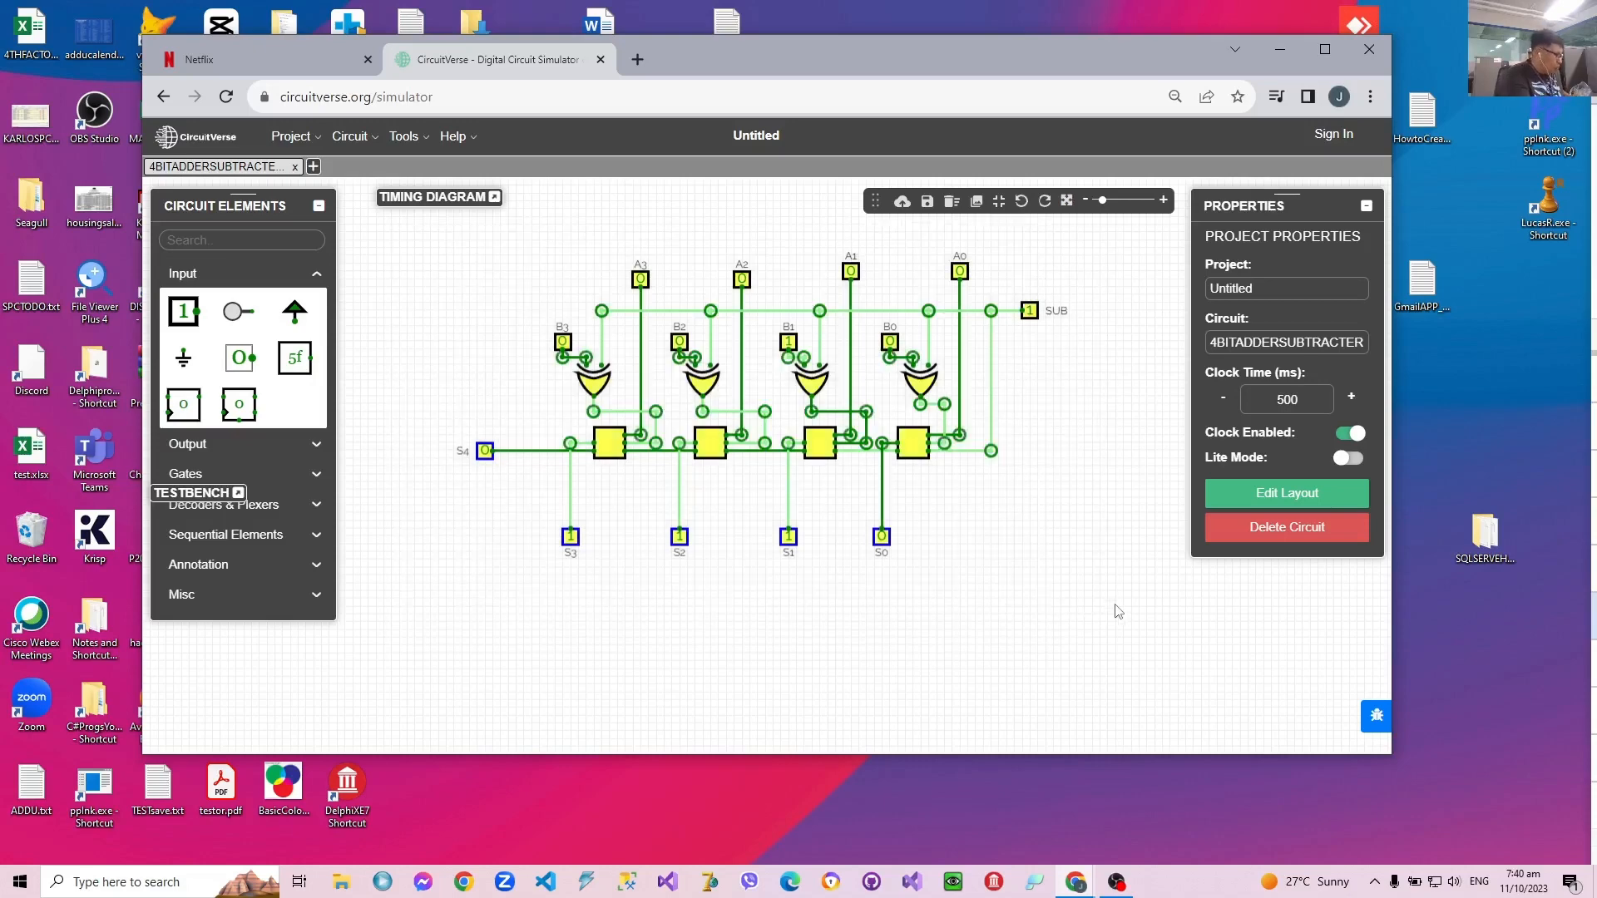
left_click(1115, 610)
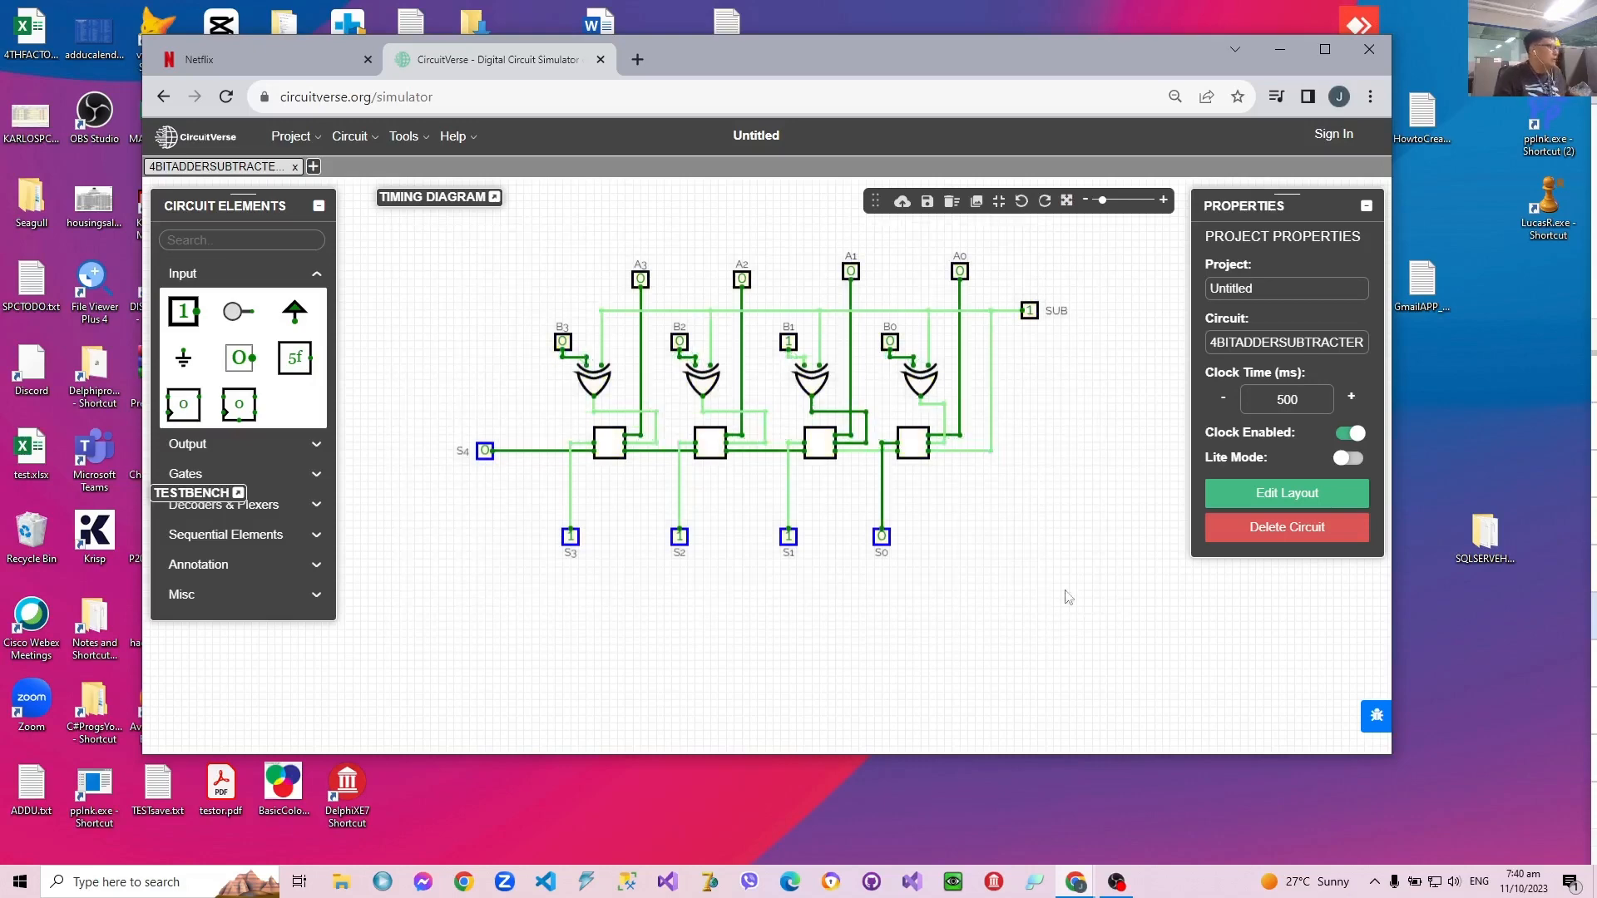
Step: Create a new circuit named TWOSCOMPLEMENTCONVERTER and paste the copied adder-subtracter into it
left_click(314, 167)
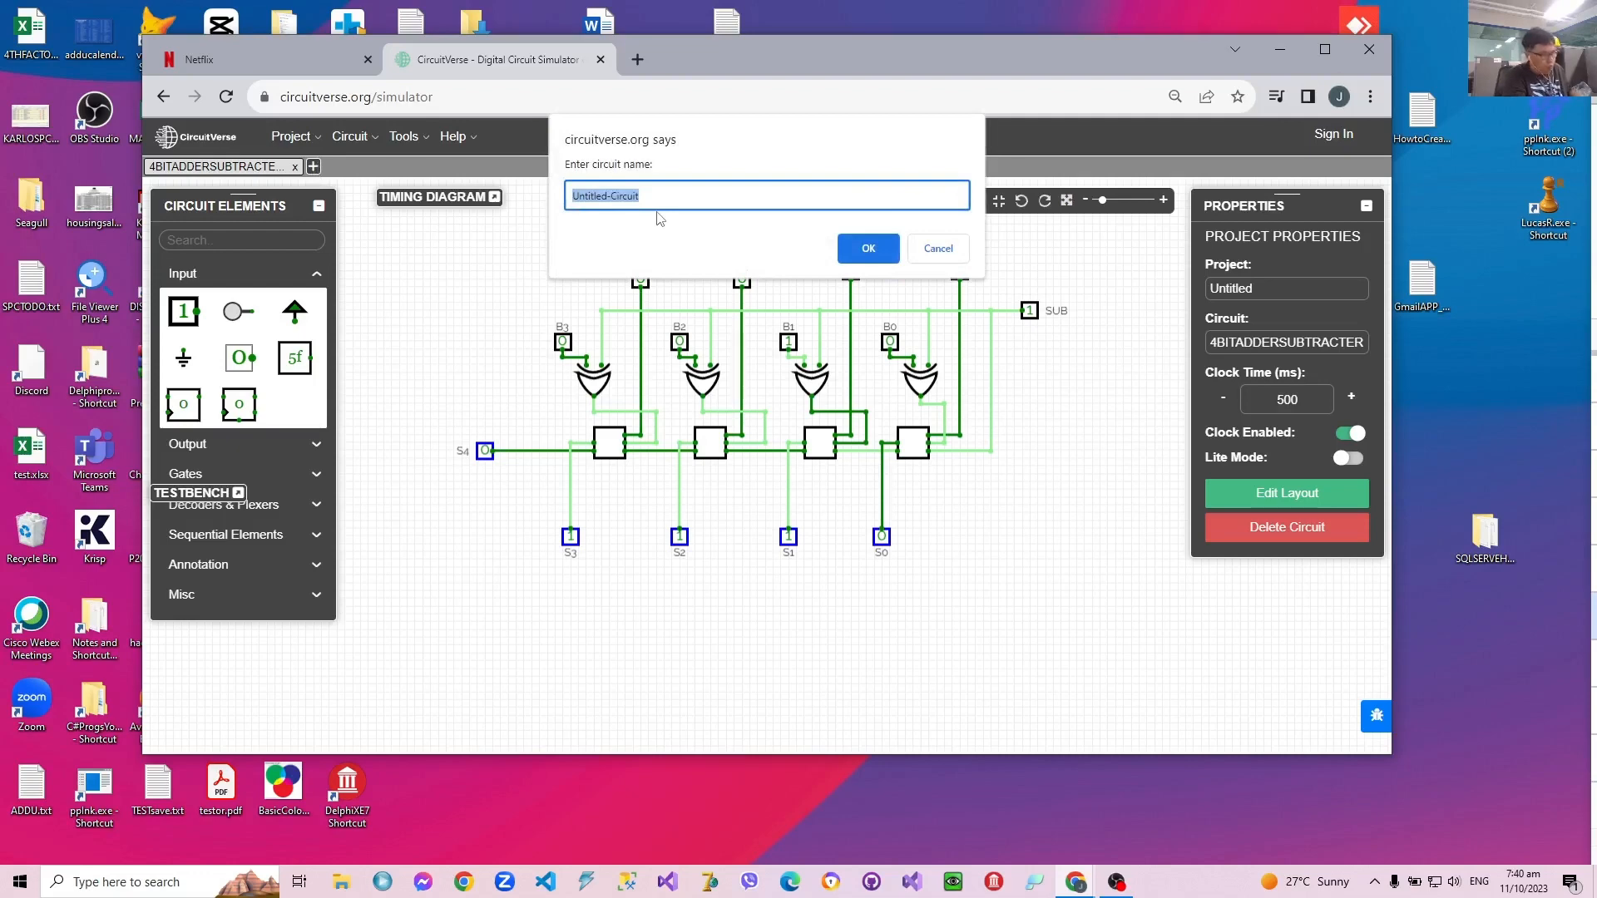
type("TO")
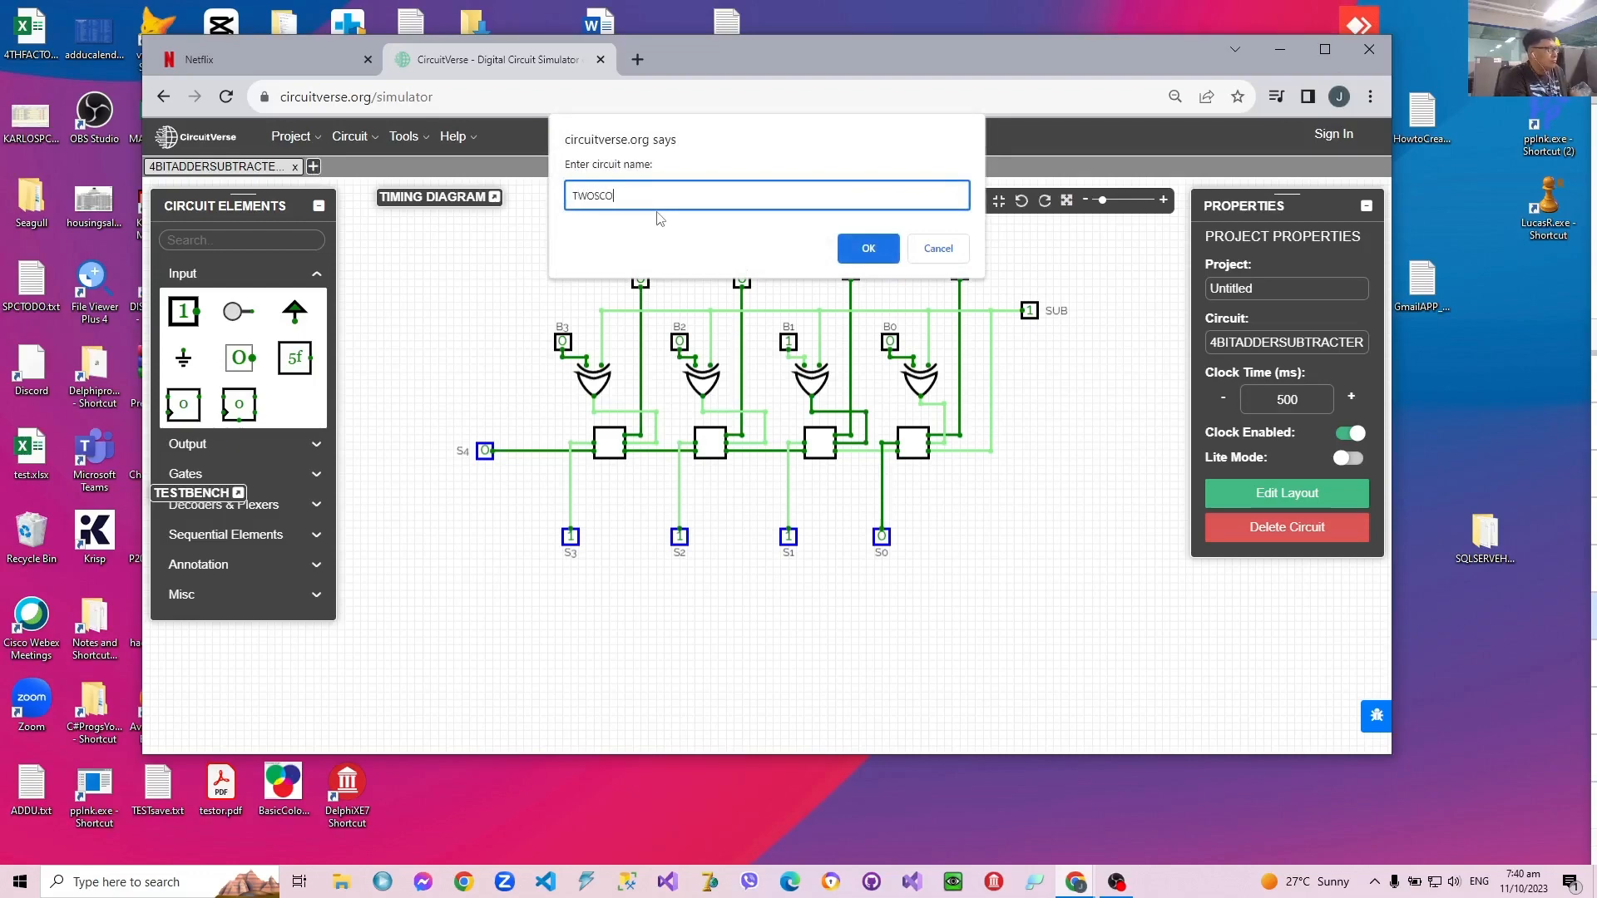
type("OSCOMPLEMENTCONVERTER")
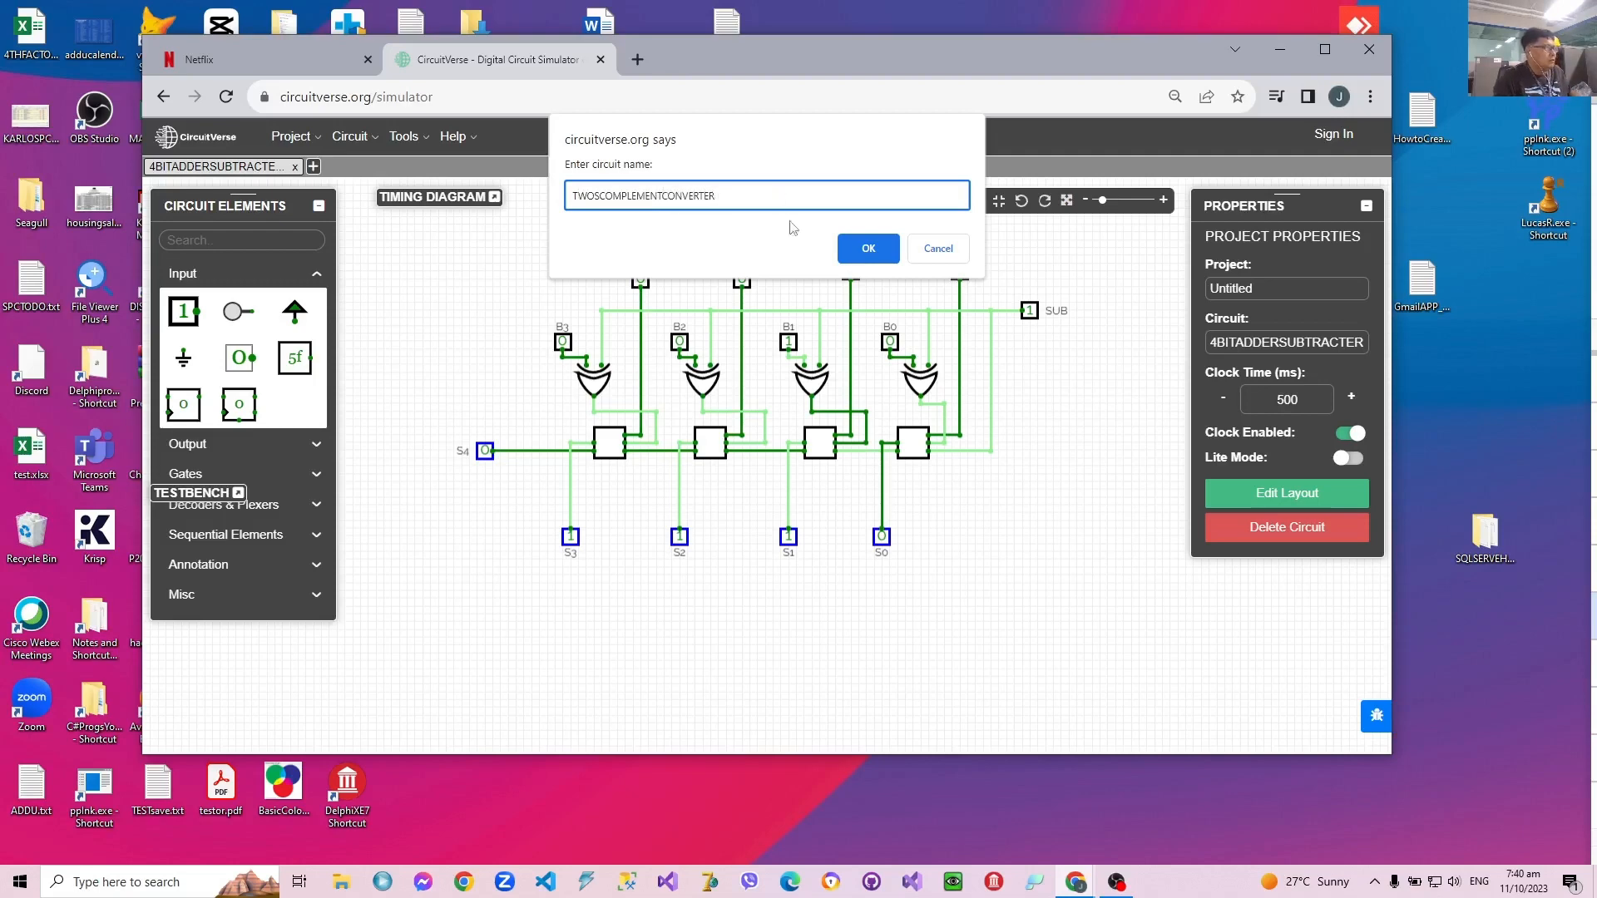
left_click(873, 252)
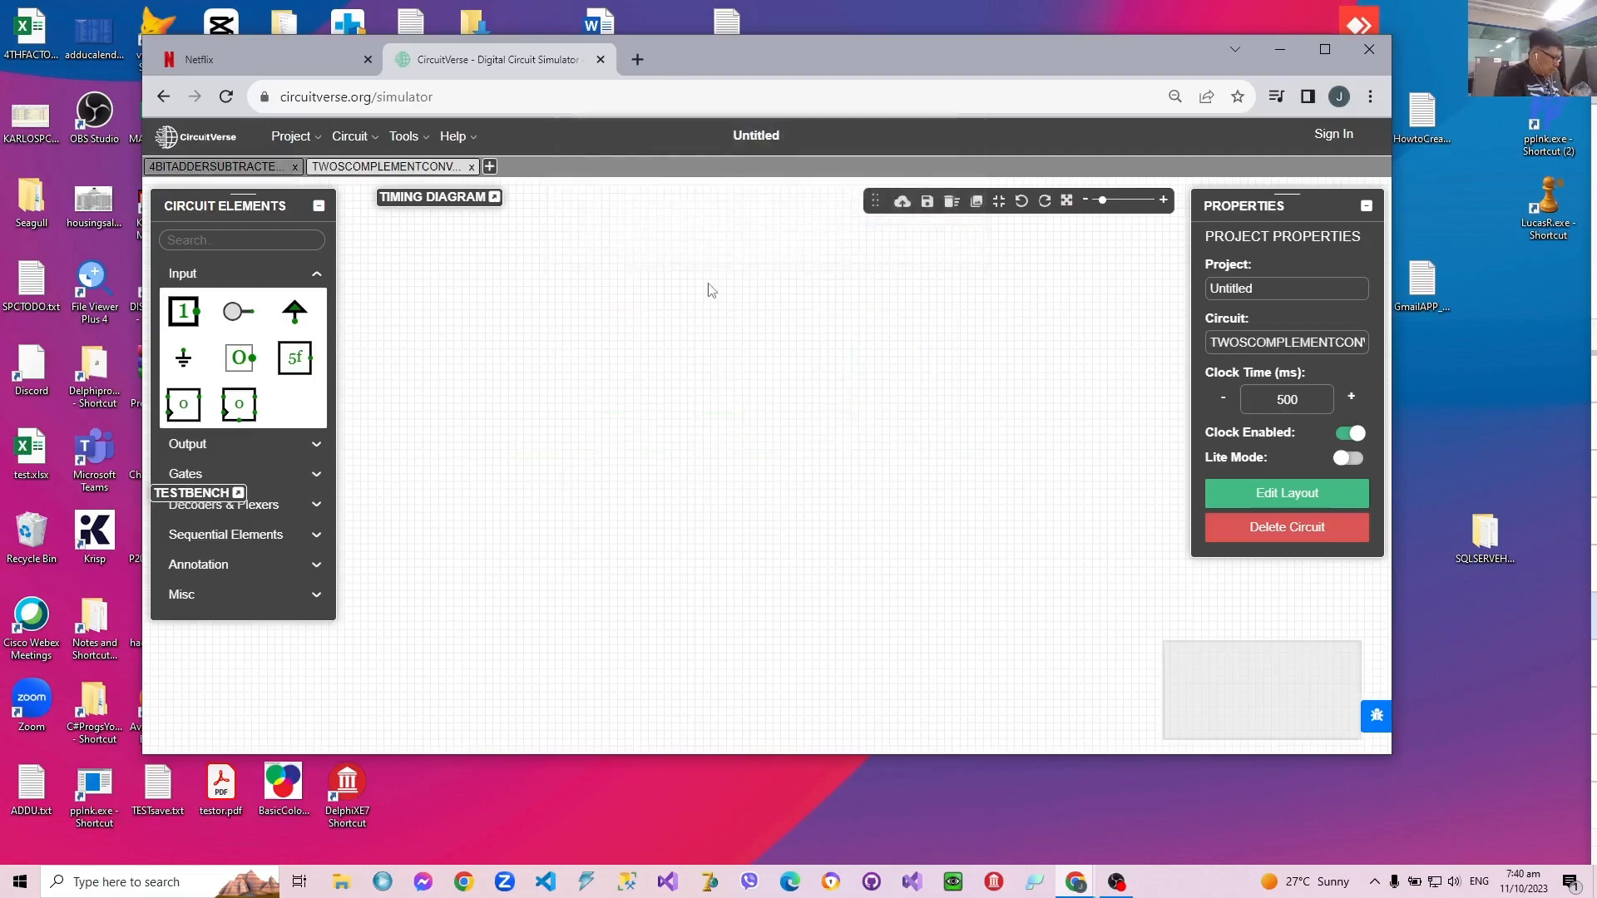
key("ctrl+v")
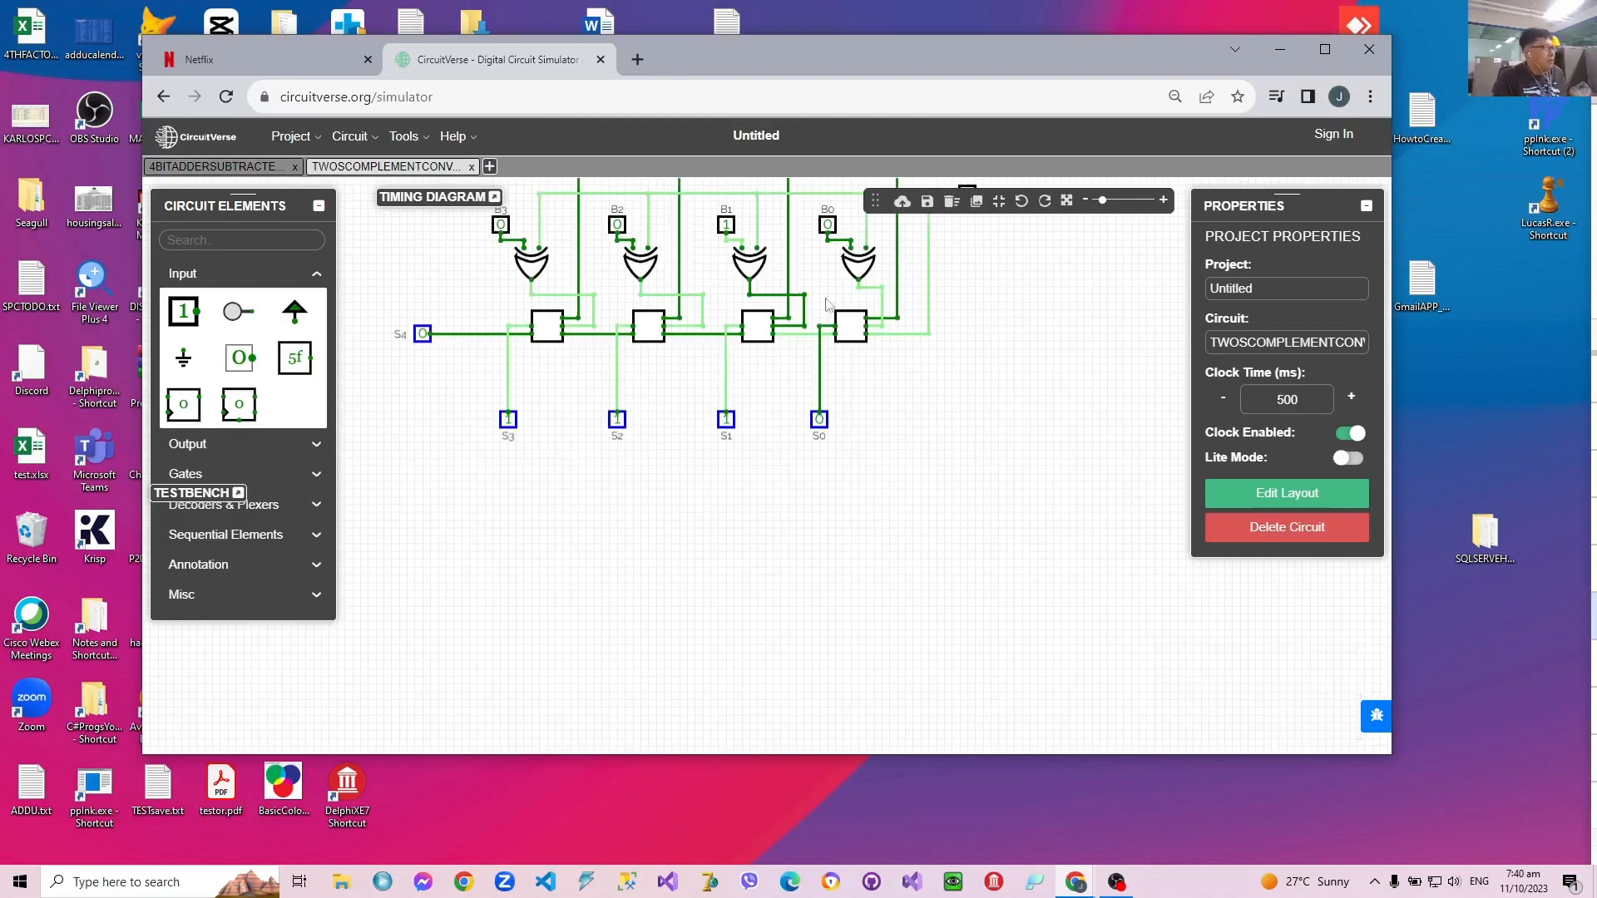
left_click_drag(1051, 310, 1077, 403)
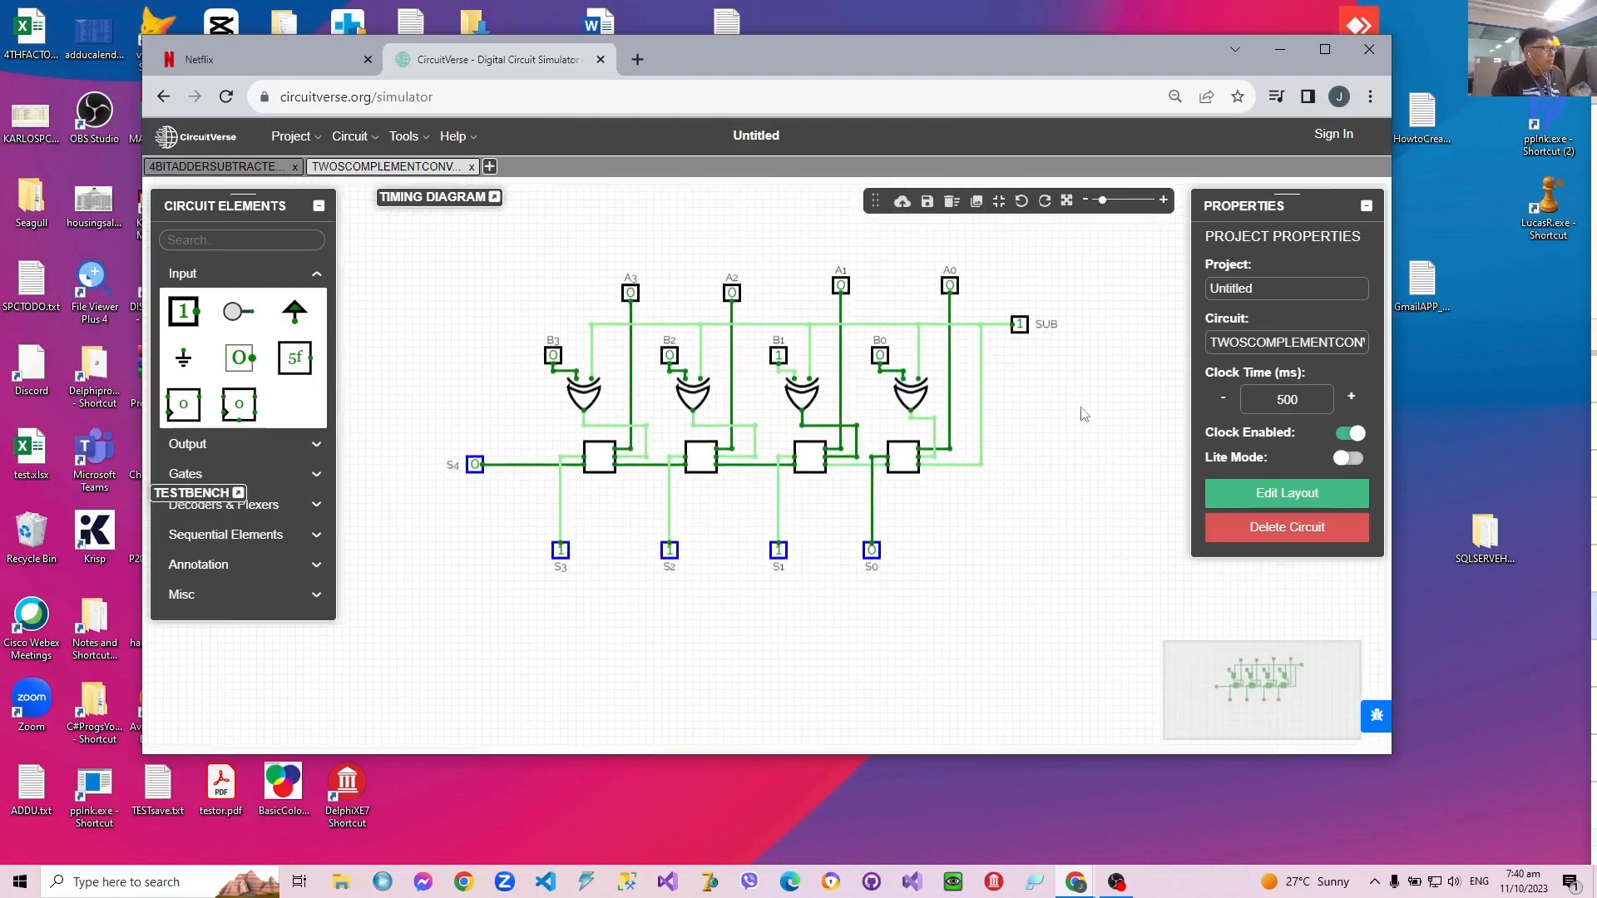
Step: Delete the inputs A3, A2, A1 and A0 from the pasted circuit
left_click(632, 295)
key("Delete")
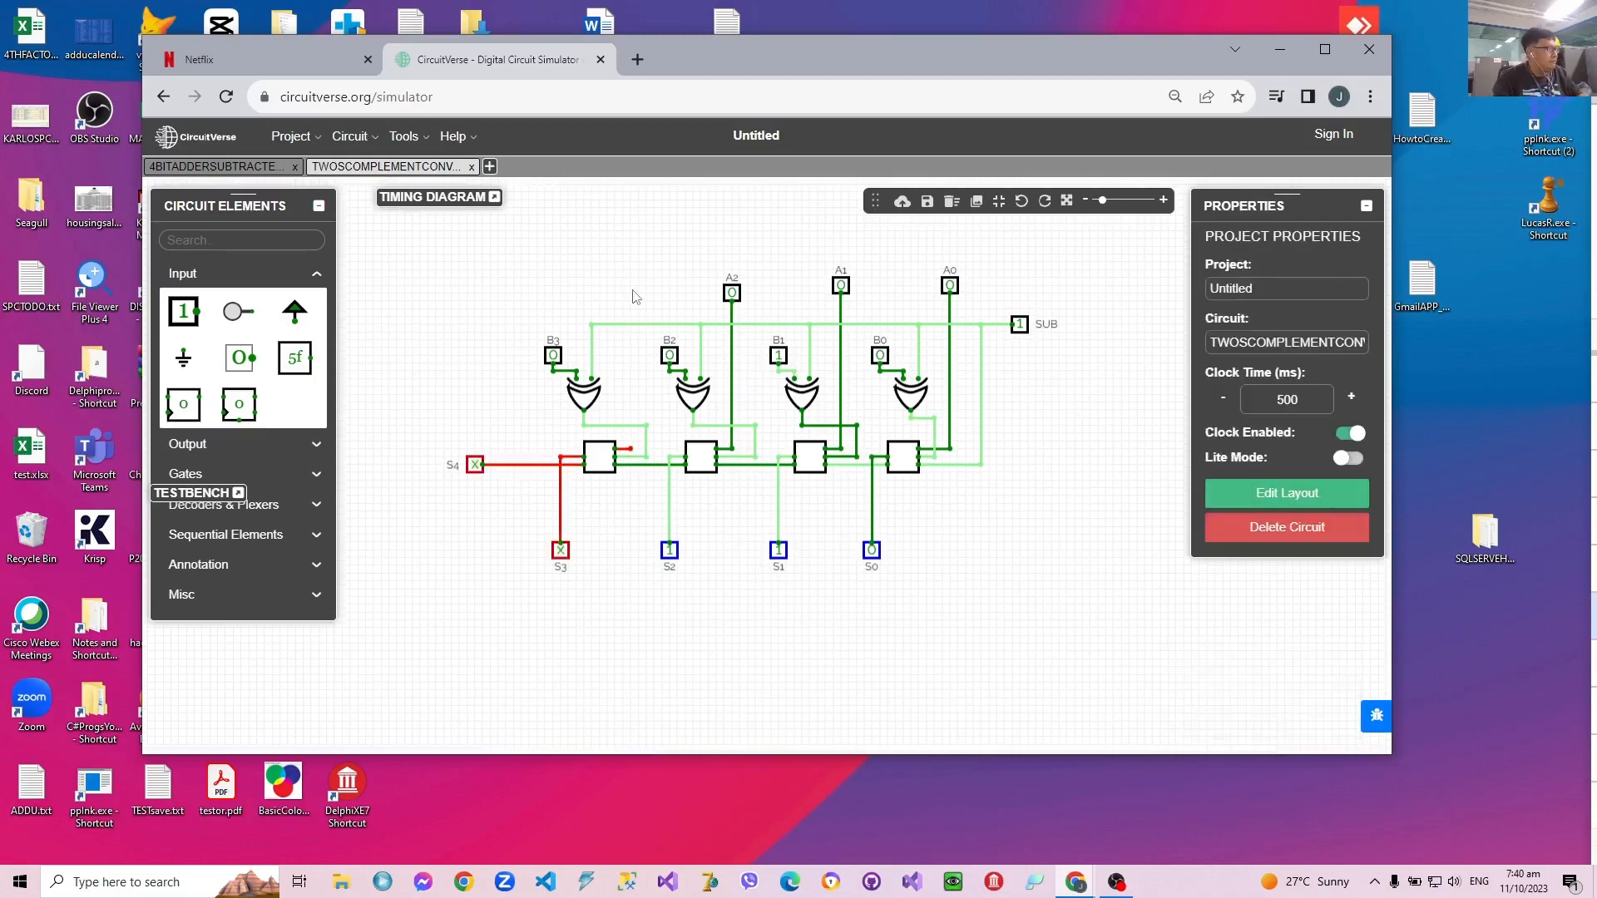
left_click(732, 293)
key("Delete")
left_click(842, 290)
key("Delete")
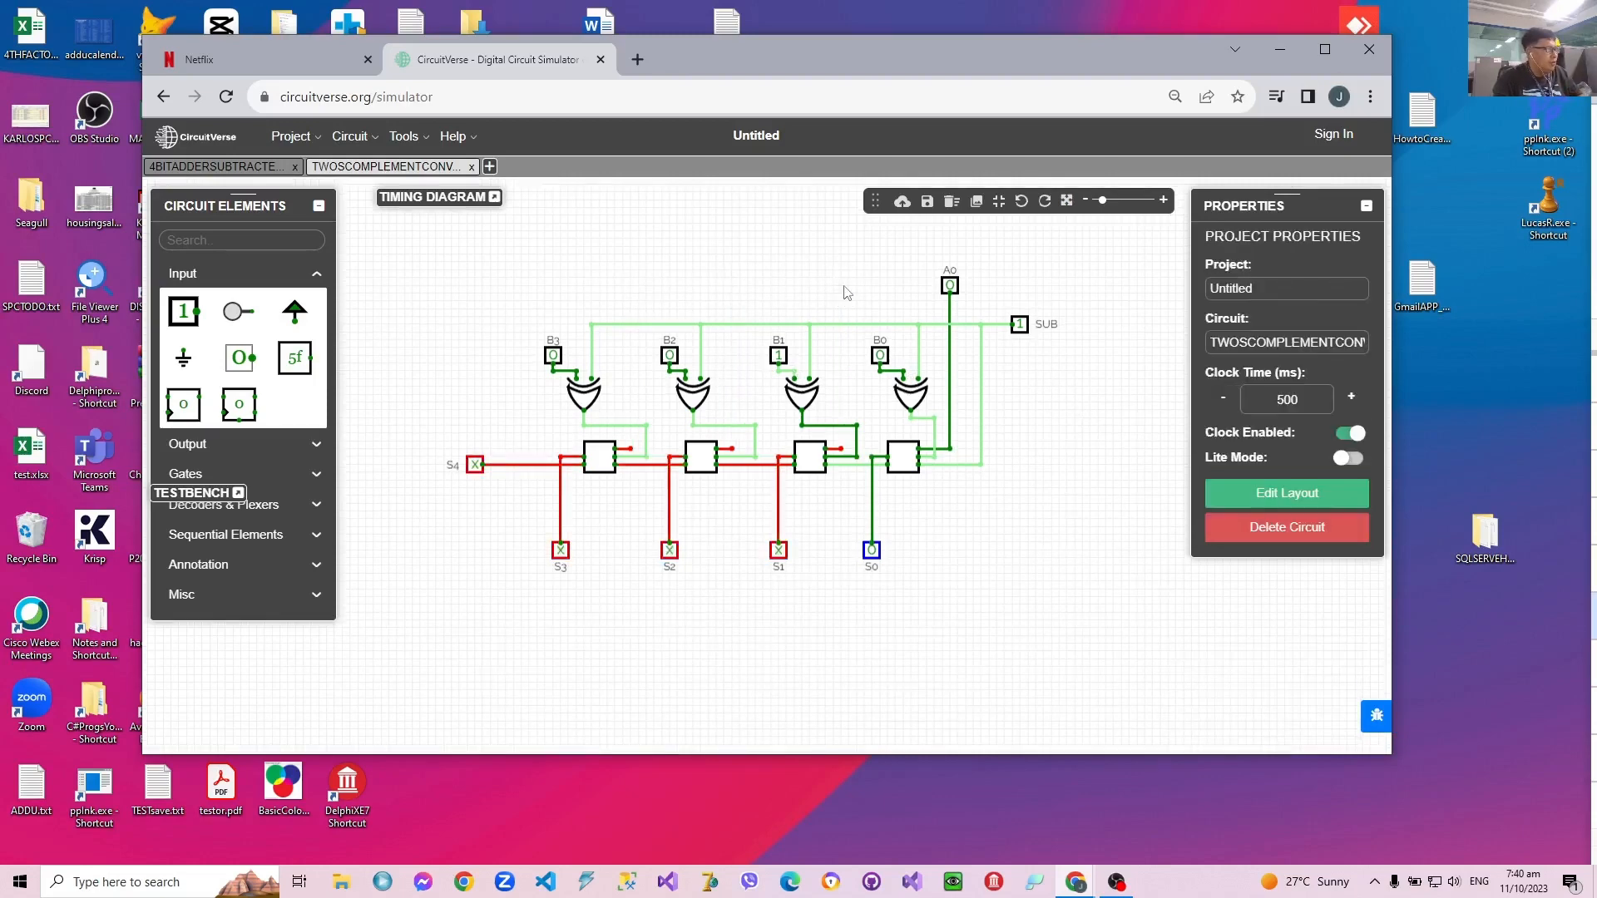
left_click(951, 288)
key("Delete")
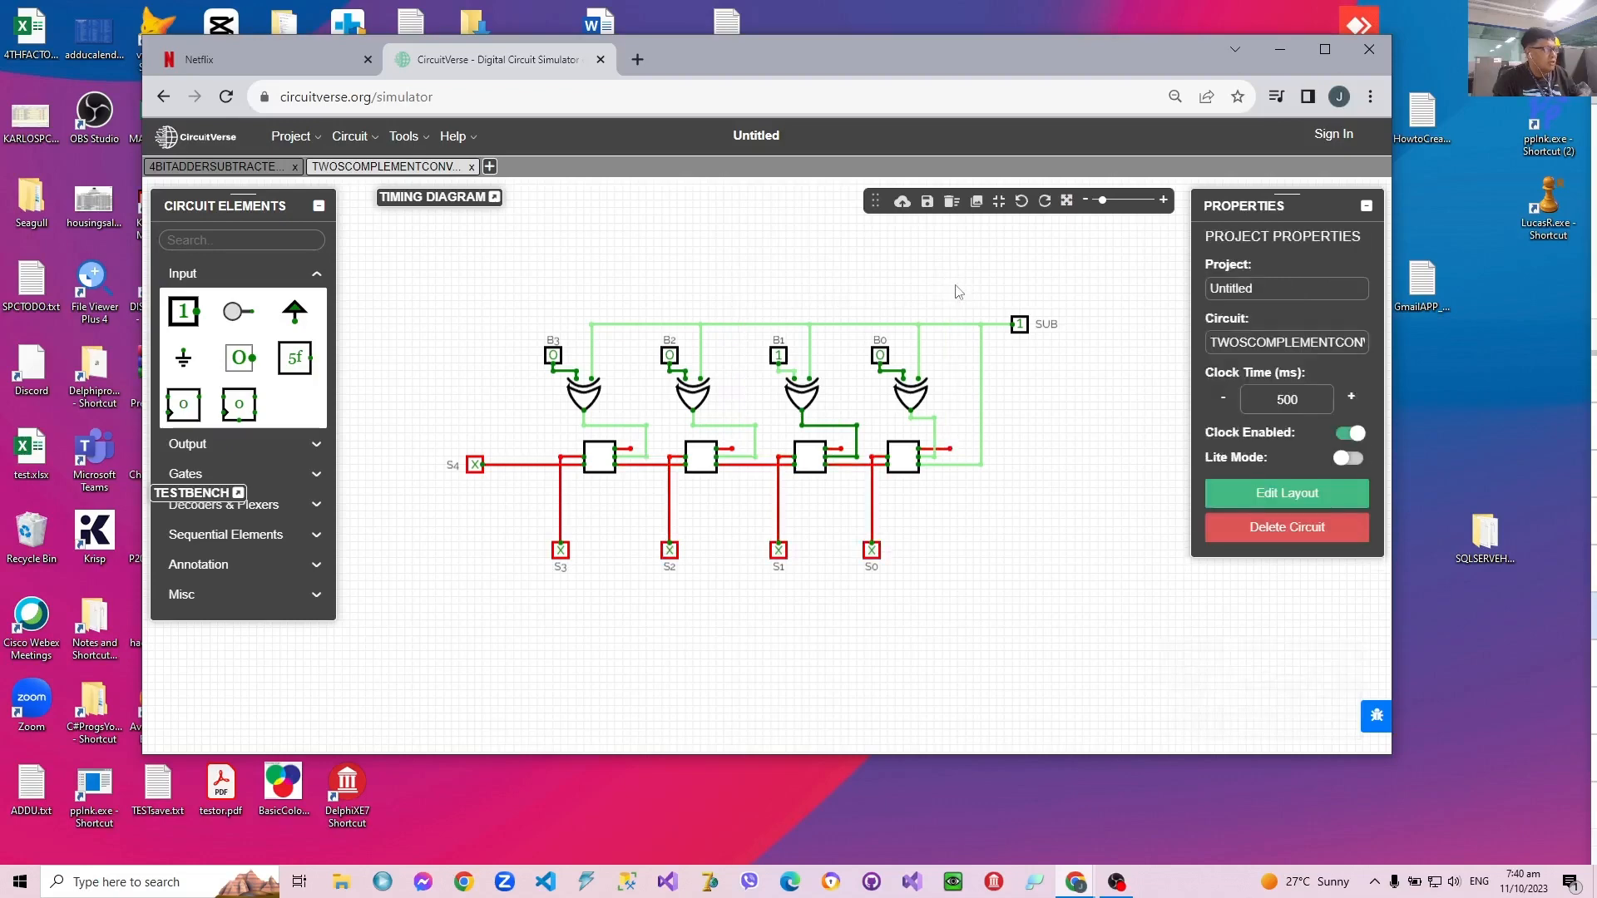
Step: Add a constant 0 with DOWN orientation above the leftmost adder's open A input and wire it to that input
left_click(240, 357)
left_click(638, 287)
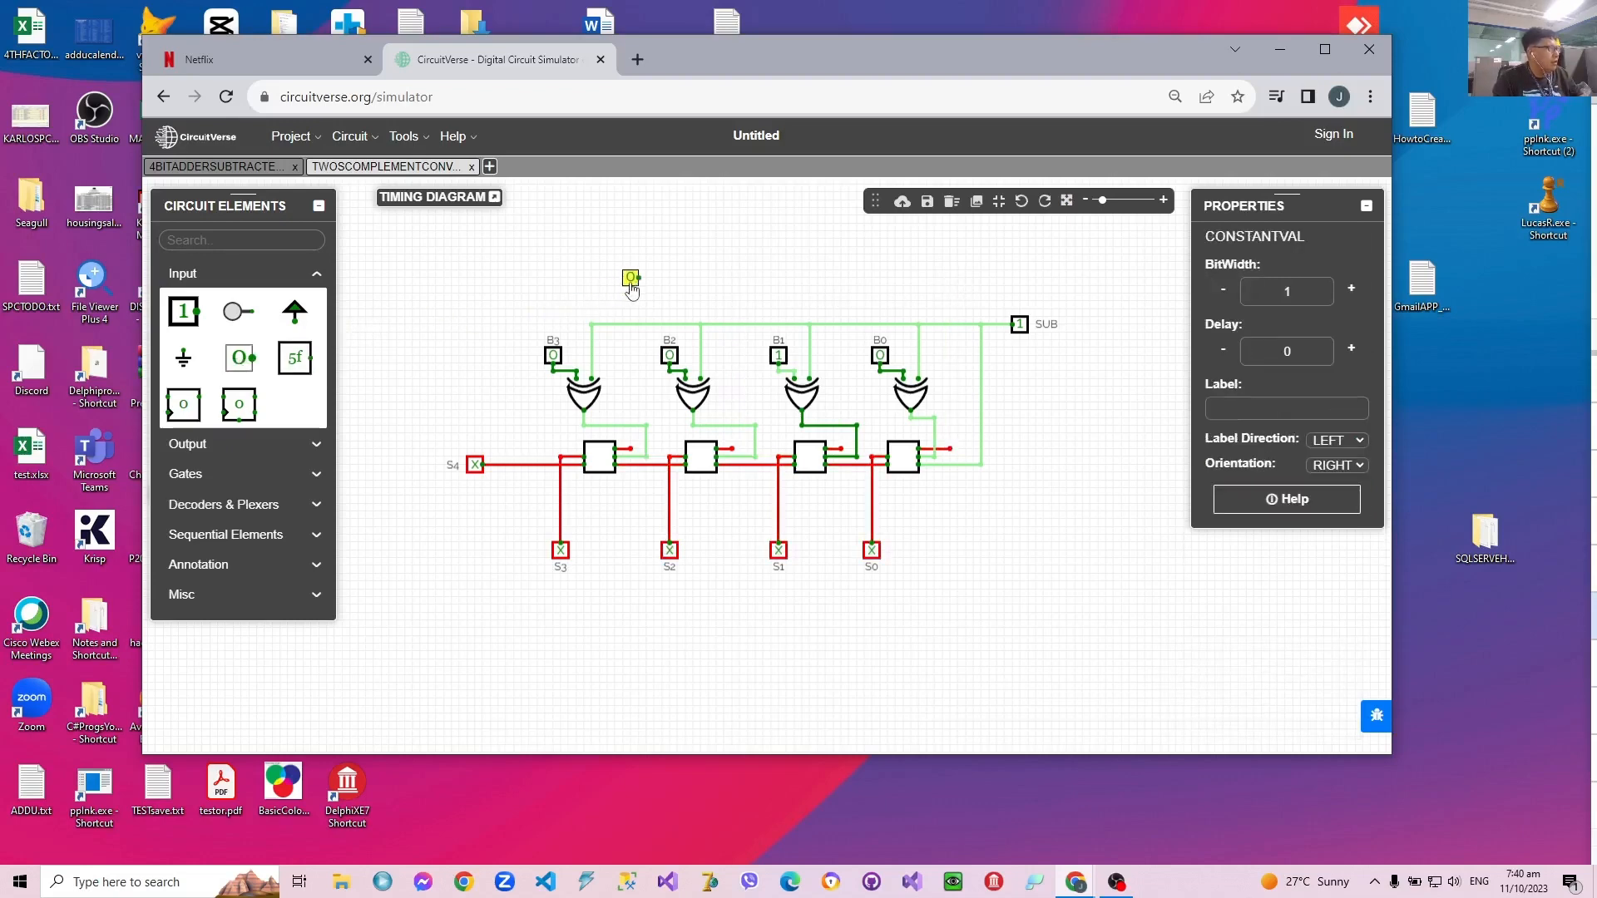
left_click(1361, 466)
left_click(1332, 497)
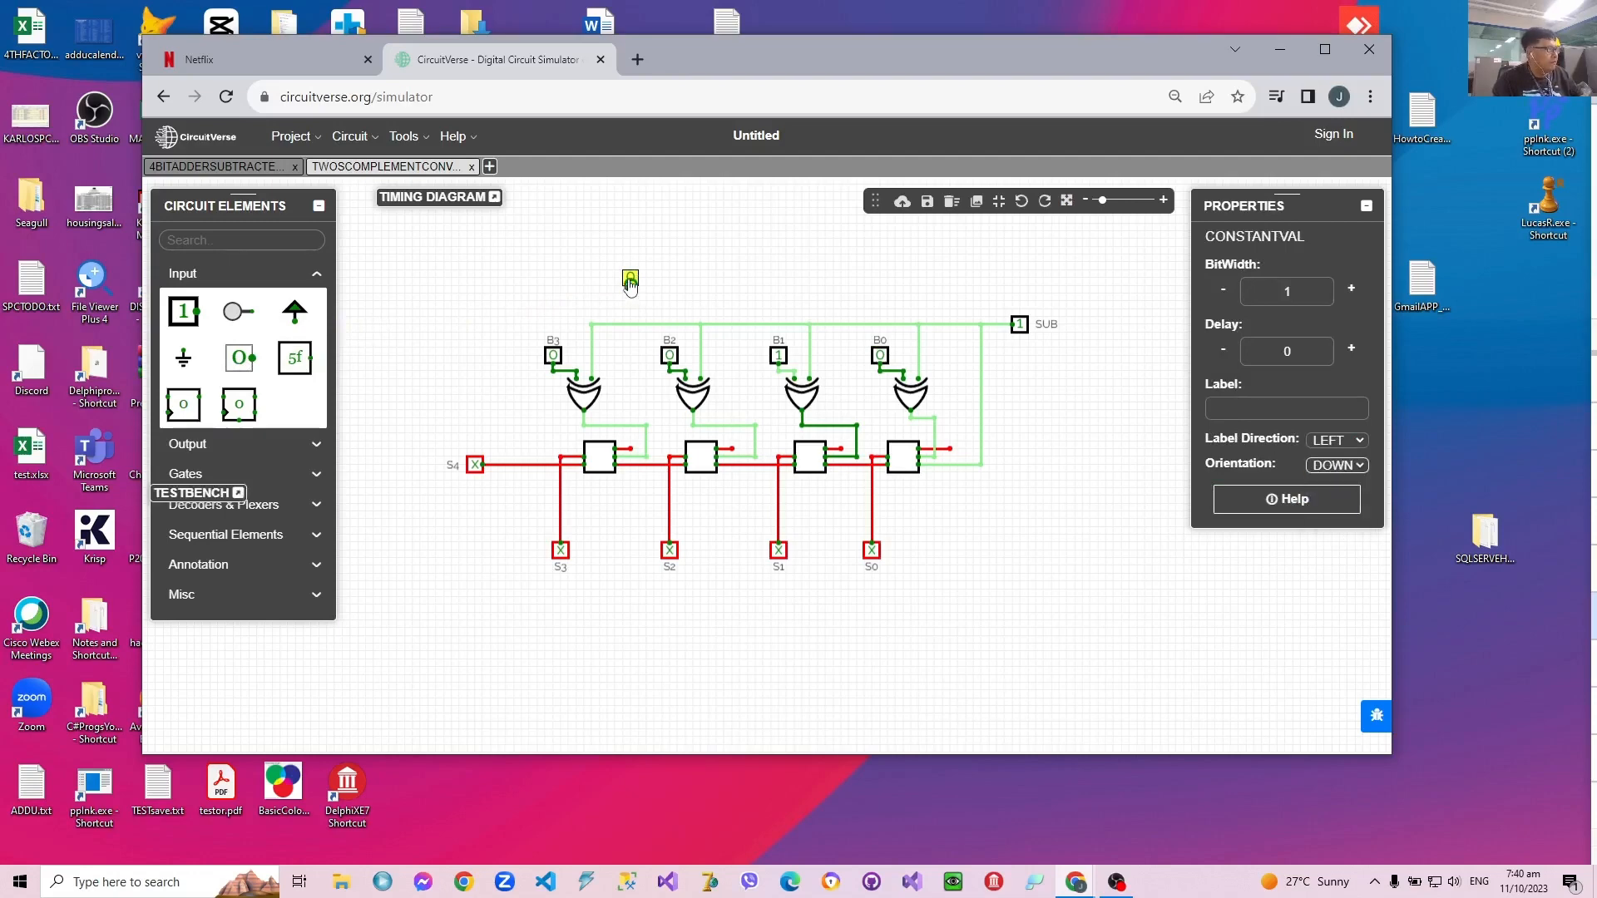
left_click_drag(631, 285, 630, 395)
left_click_drag(631, 449, 628, 405)
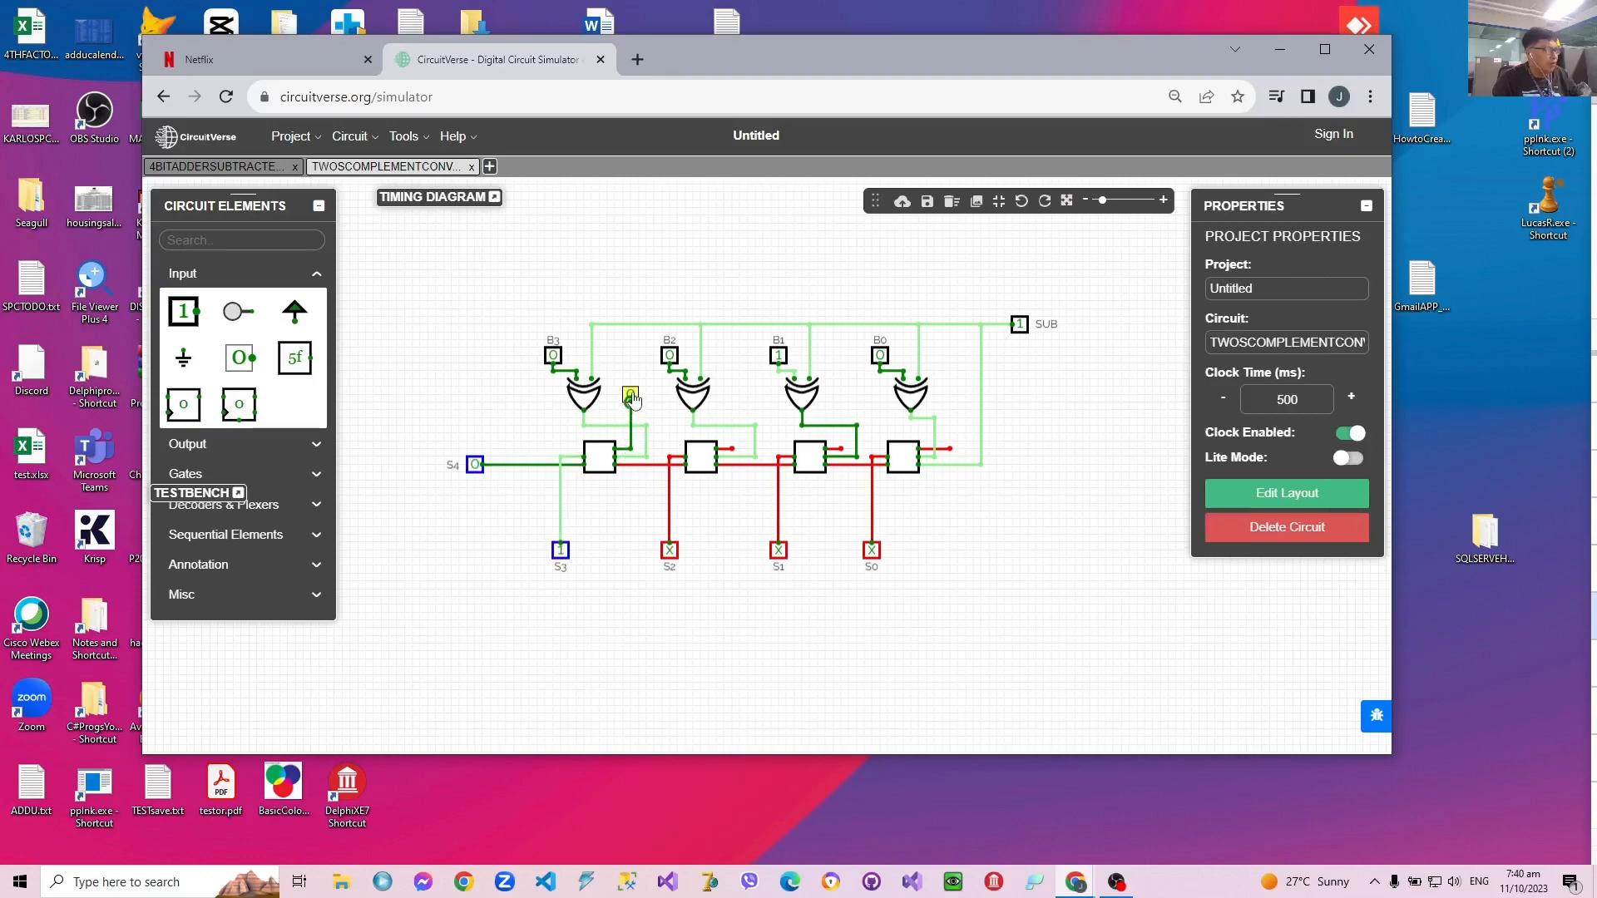
Step: Copy the constant 0, place the duplicate beside the B2 XOR gate and wire it to the second adder's open input
left_click(630, 396)
right_click(631, 396)
left_click(631, 396)
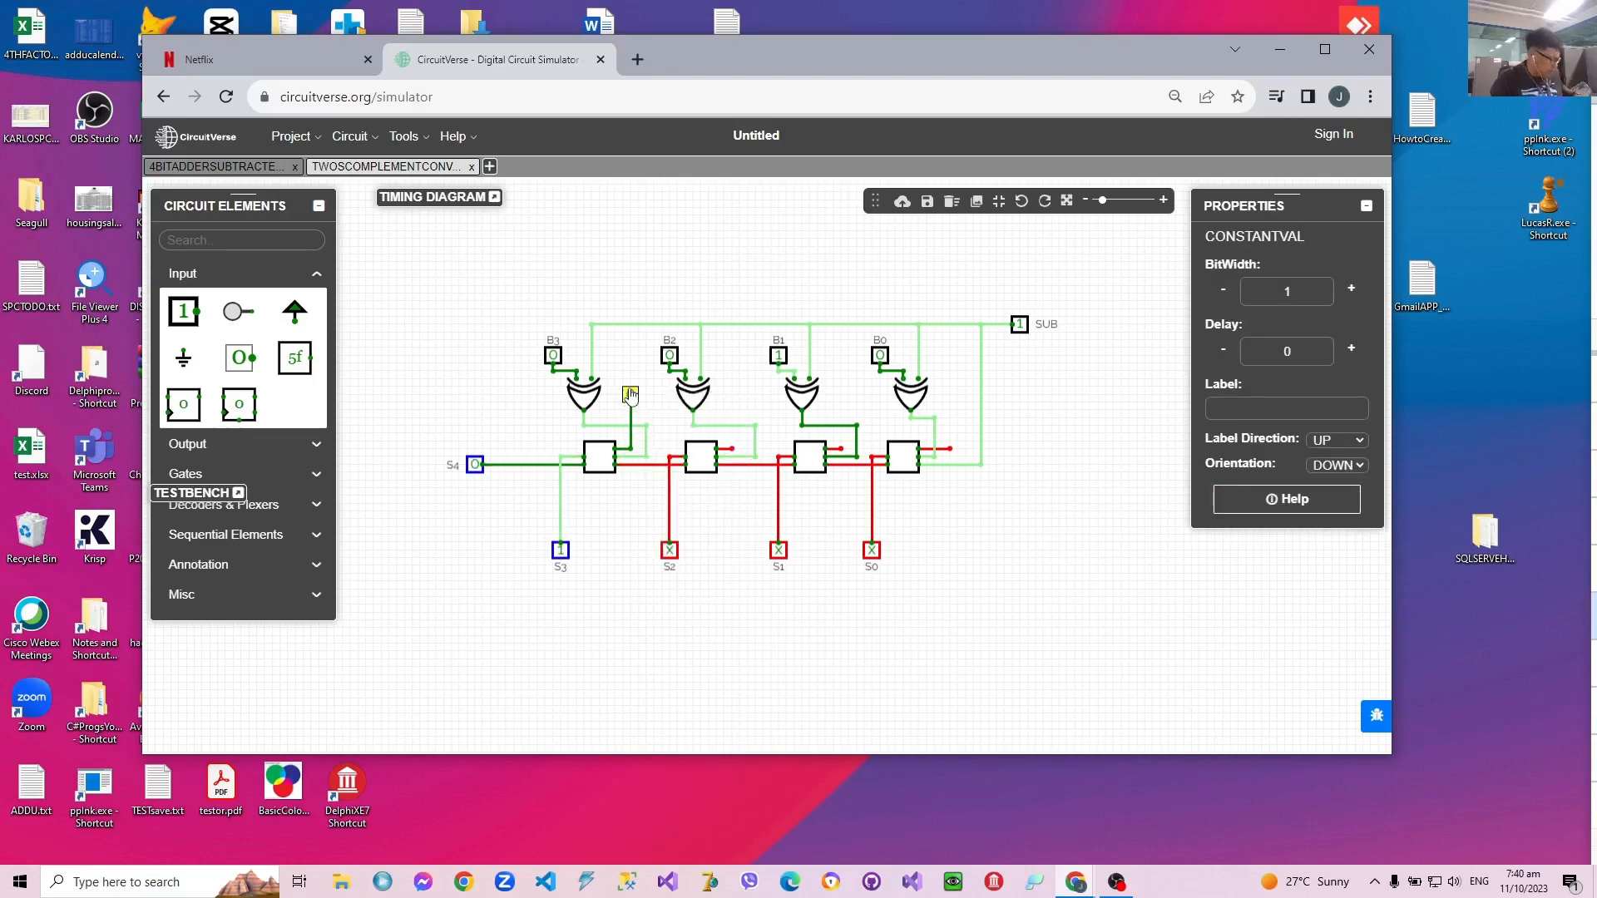
left_click(730, 386)
key("ctrl+v")
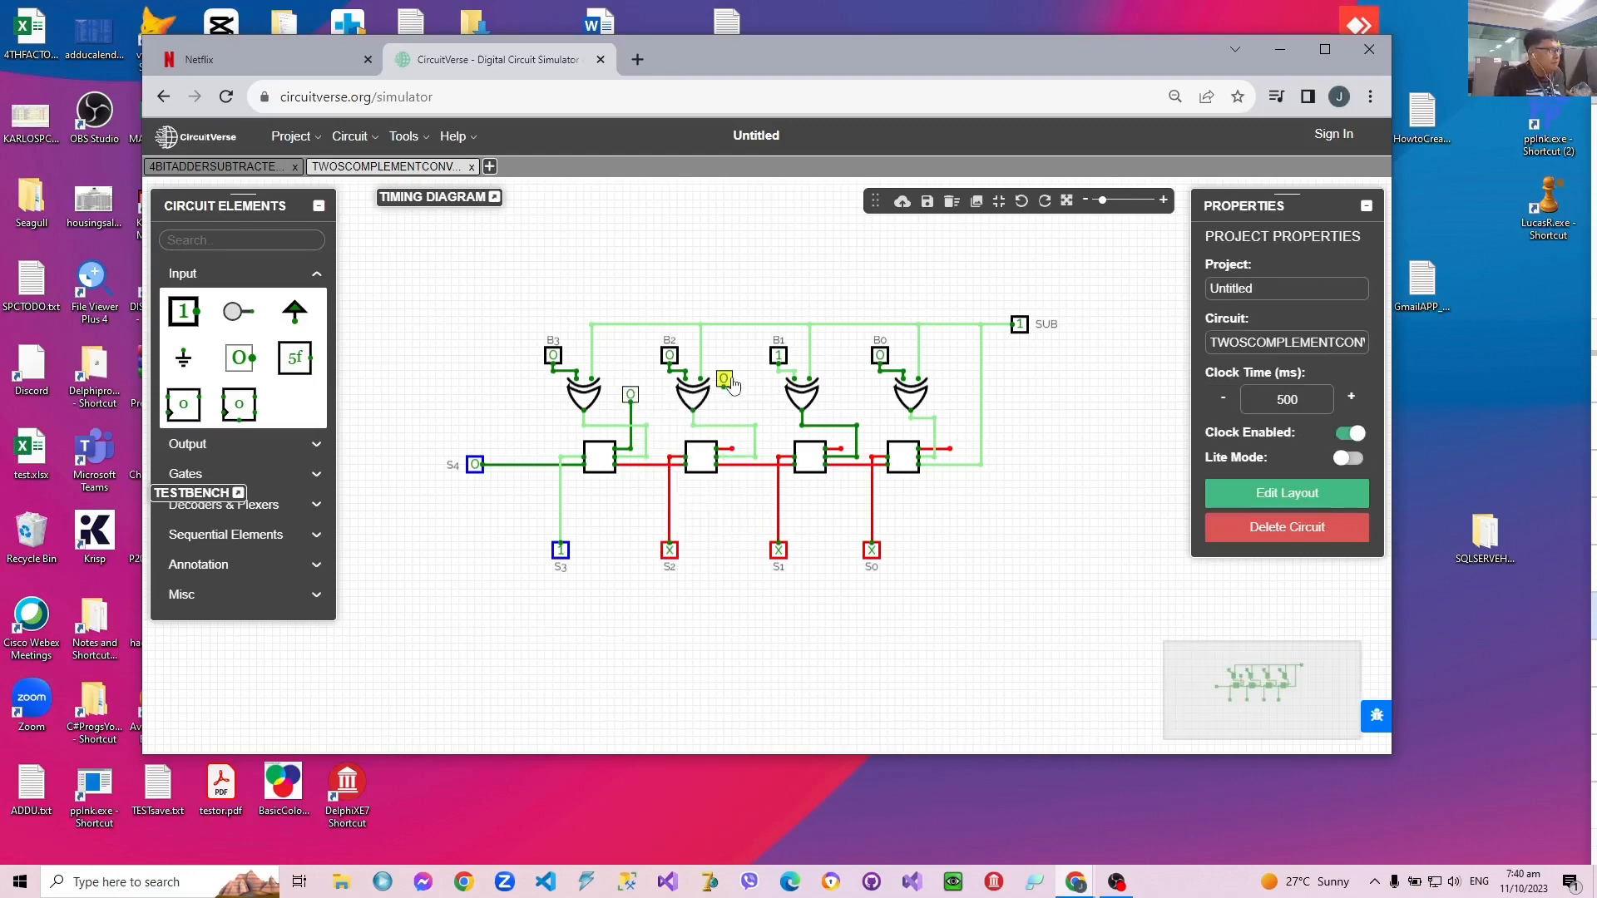
left_click(730, 384)
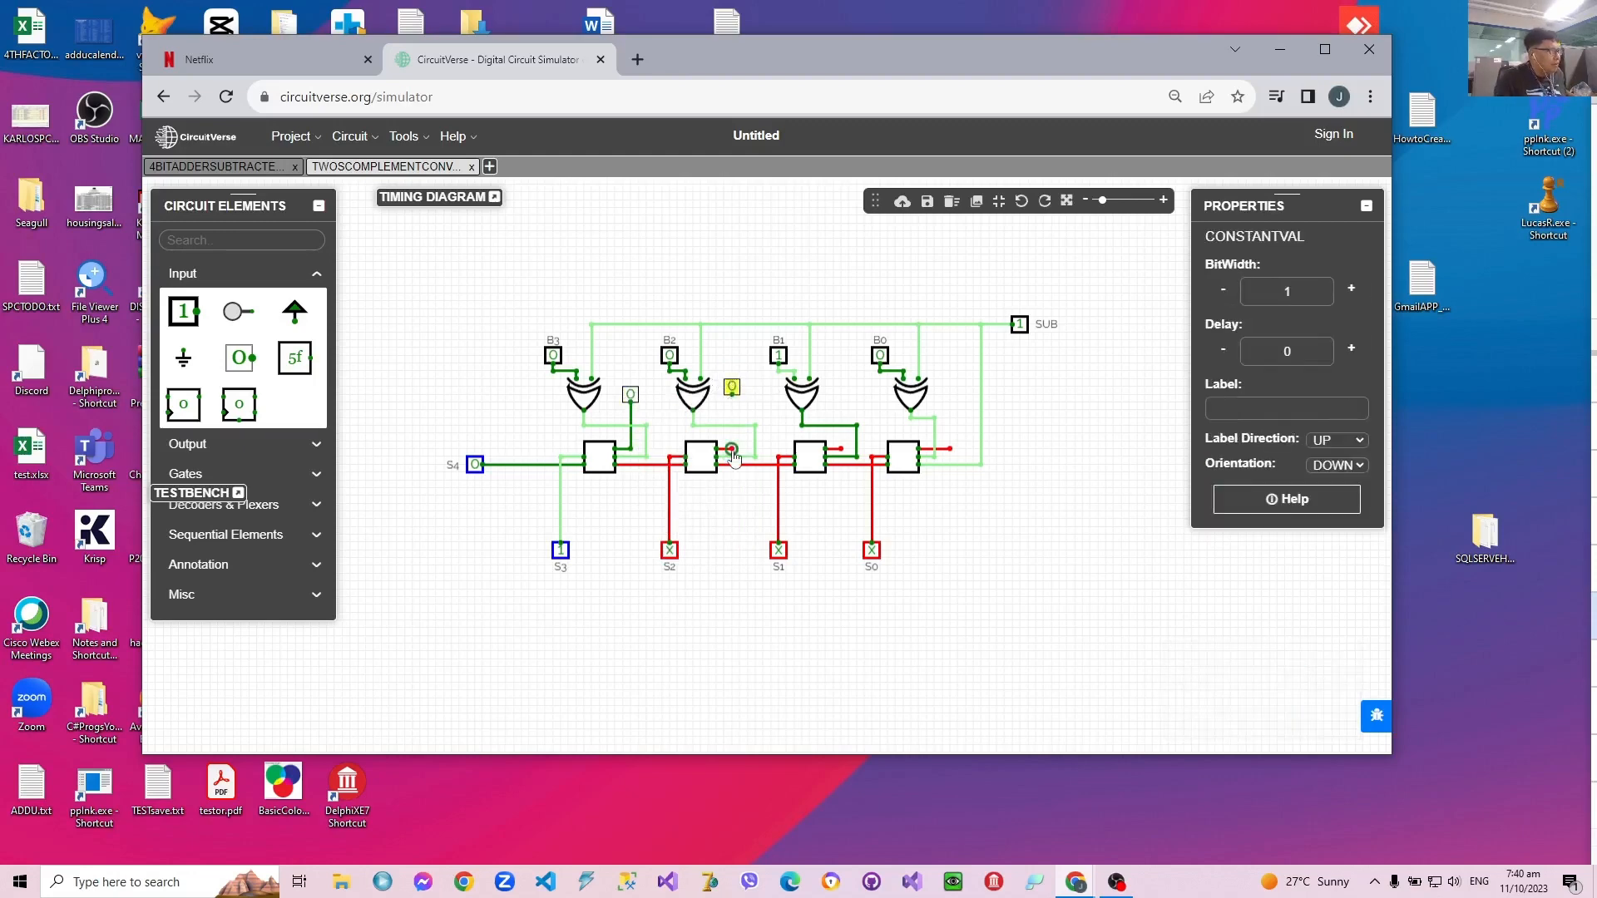
left_click_drag(731, 450, 732, 389)
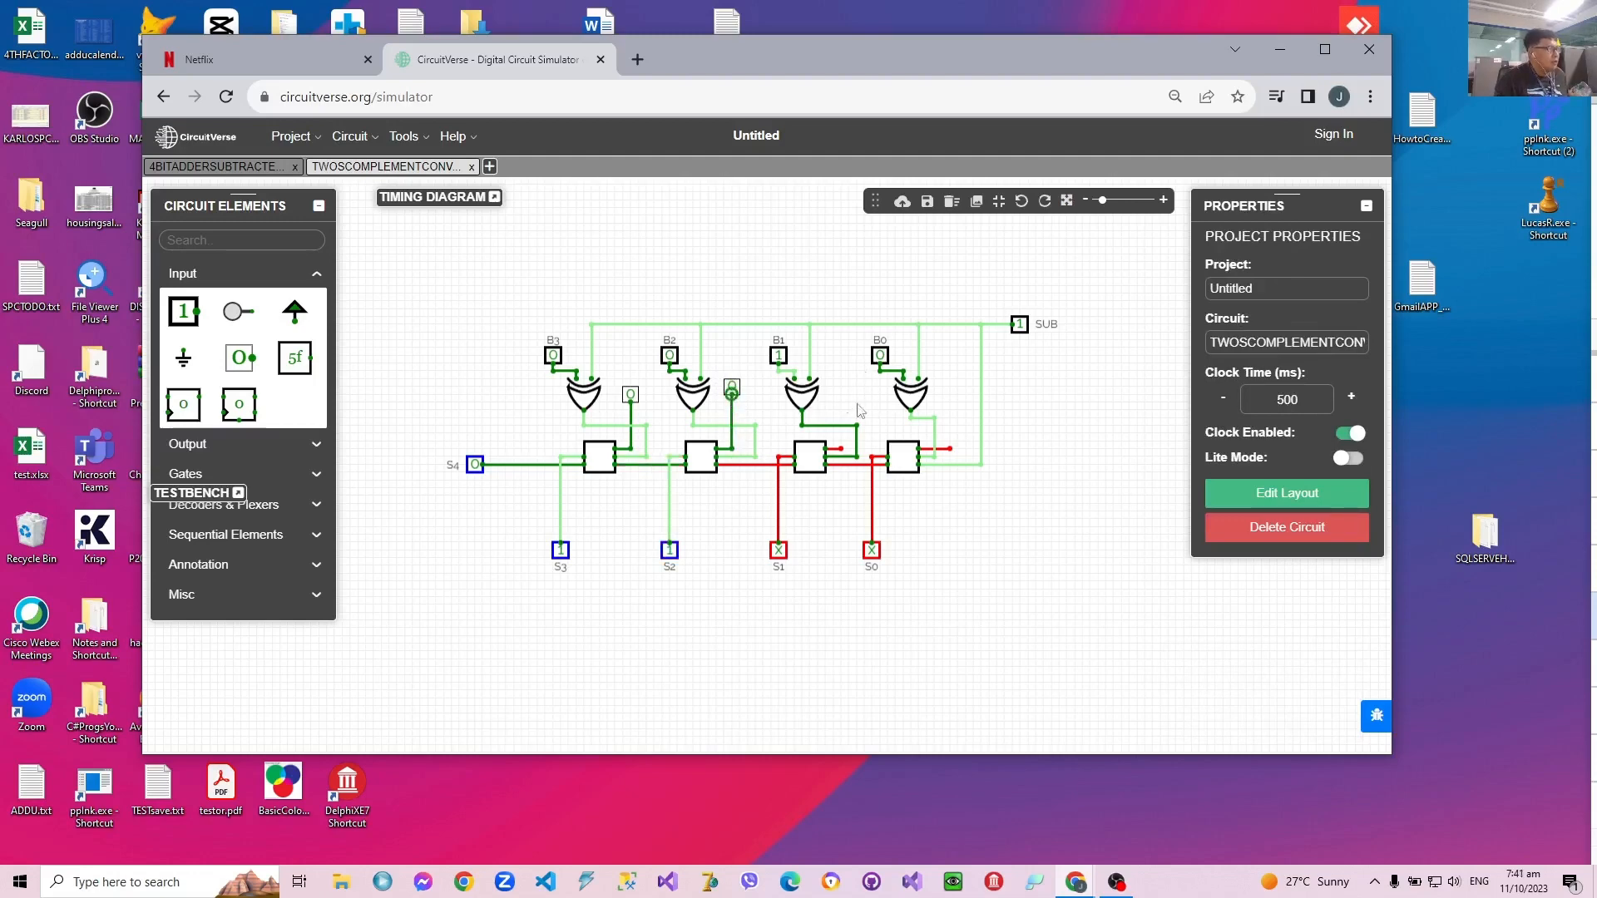
Step: Paste another constant 0 beside the B1 XOR gate and wire it to the third adder's open input
key("ctrl+v")
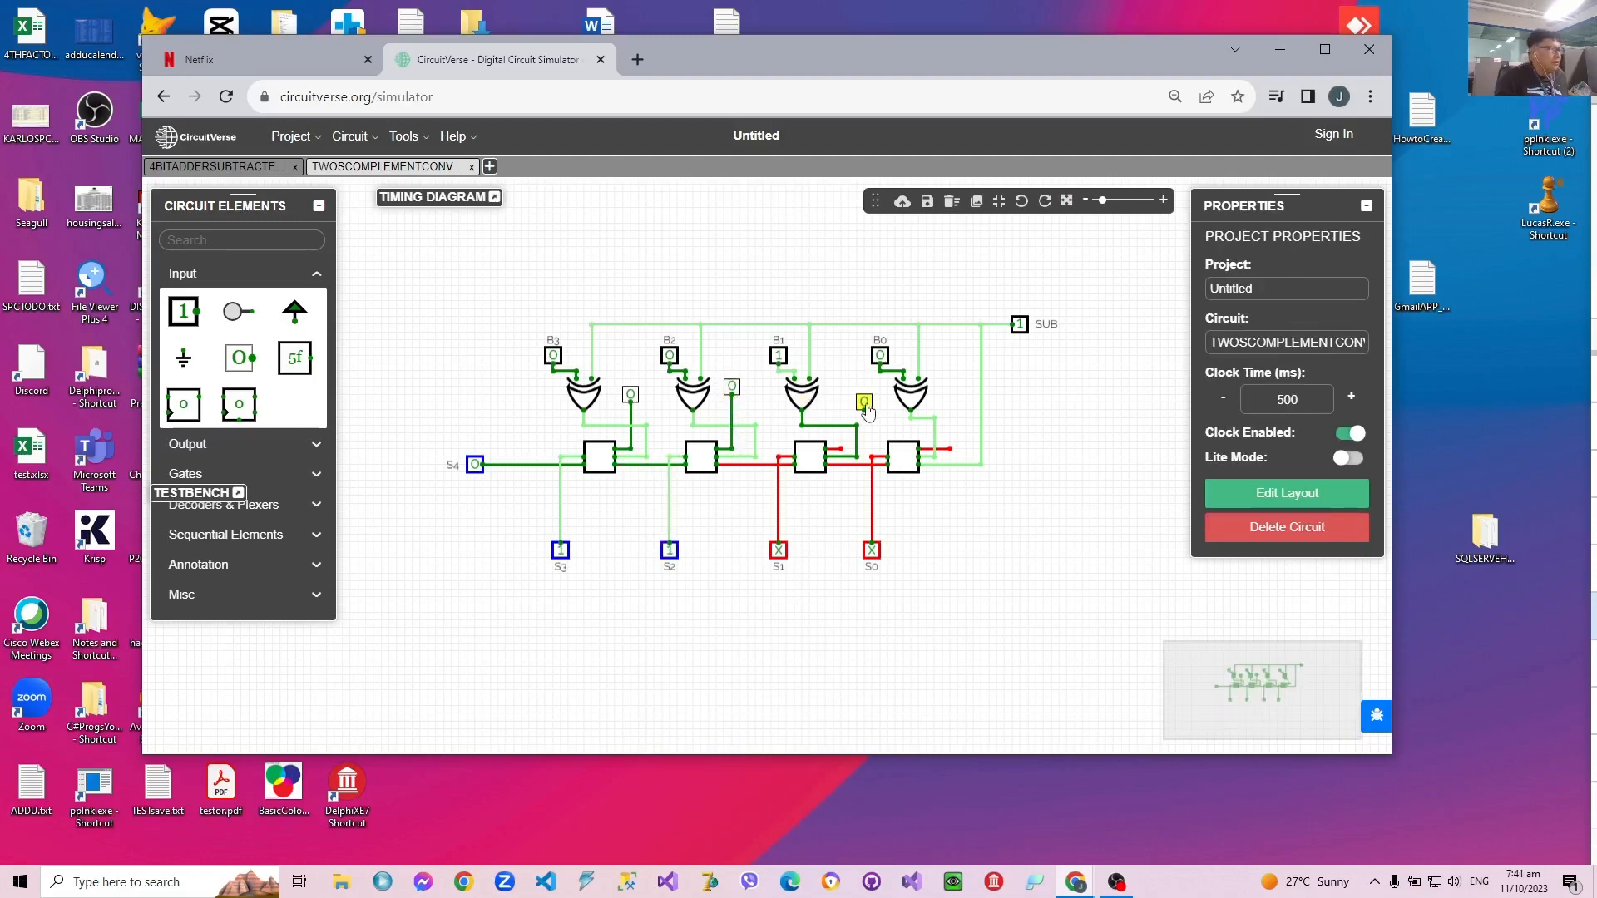
left_click_drag(867, 410, 844, 395)
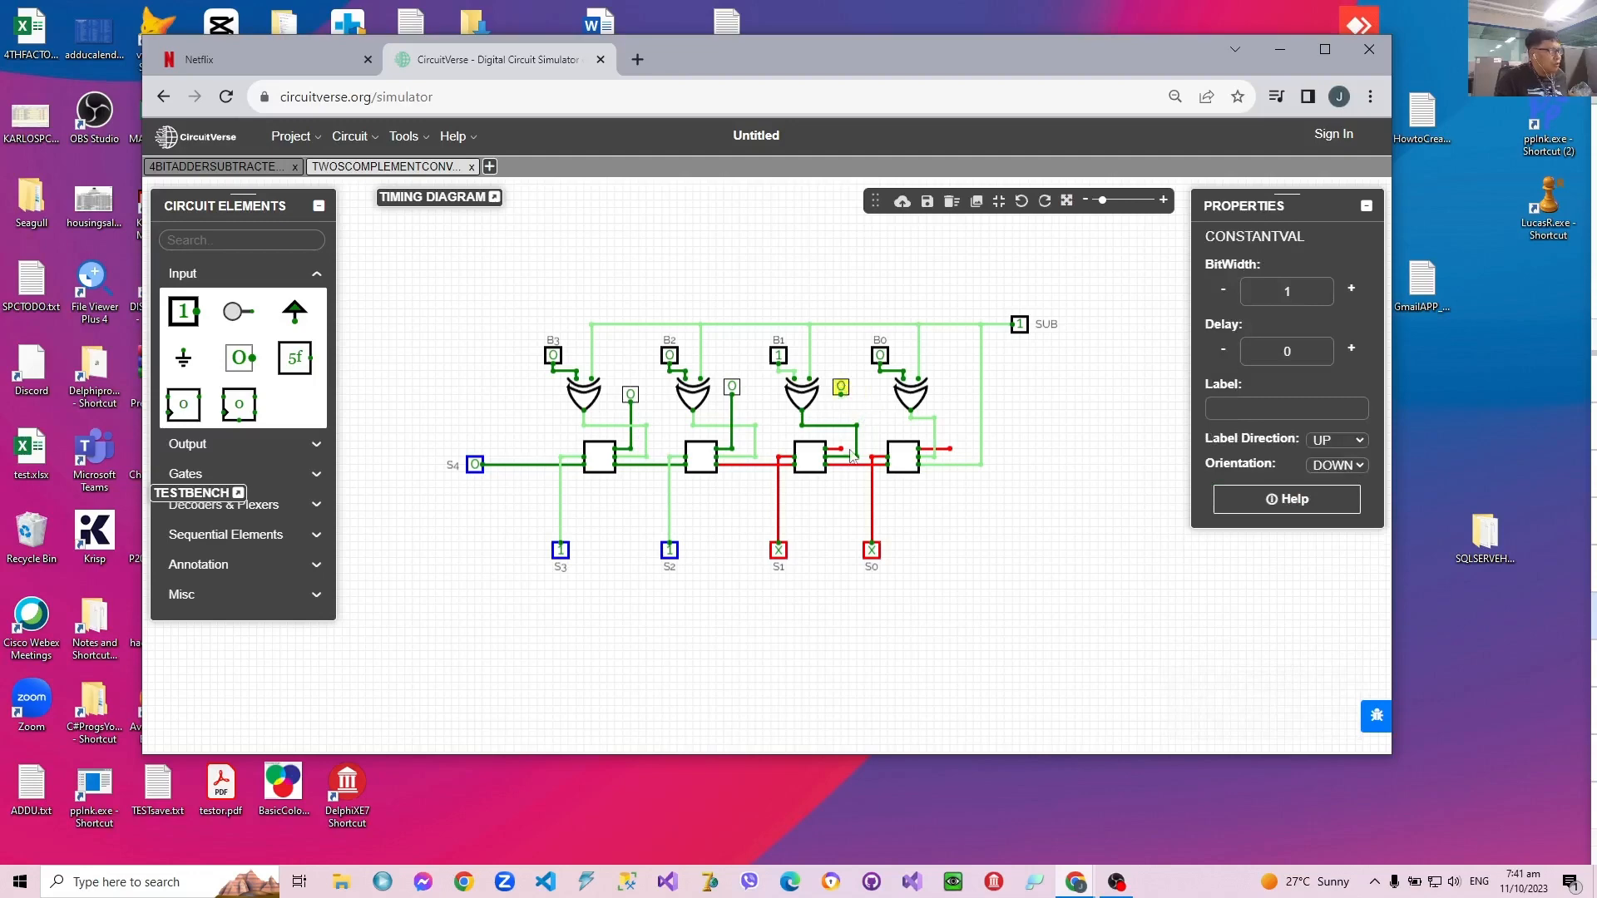
left_click_drag(841, 450, 841, 391)
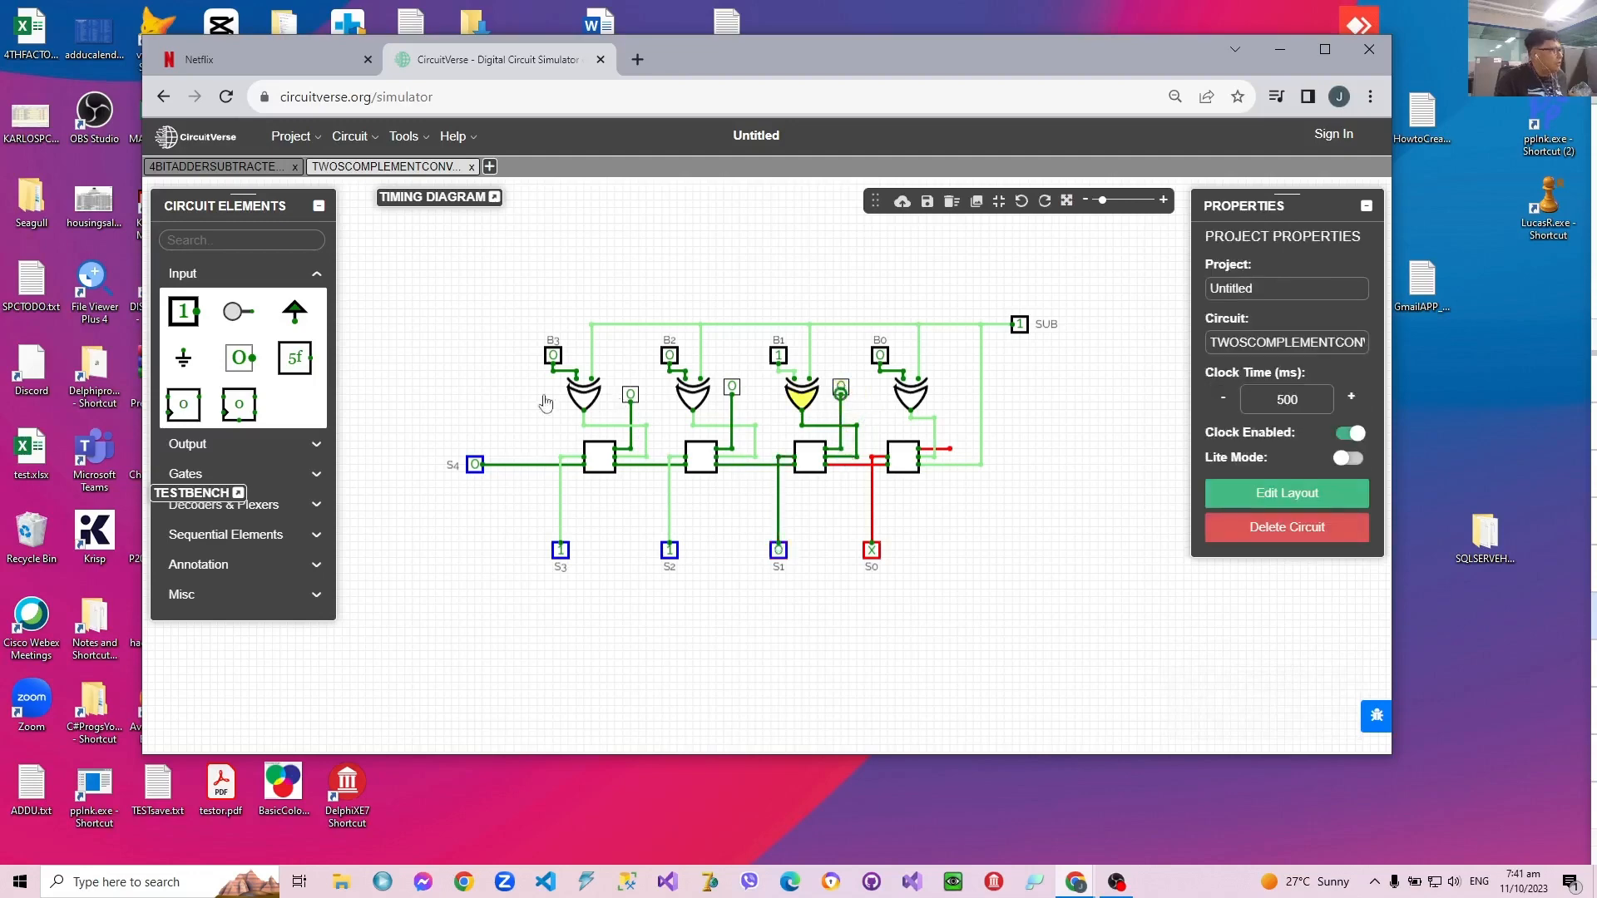
Step: Paste a constant 0 beside the B0 XOR gate and wire it to the rightmost adder's open input
left_click(973, 403)
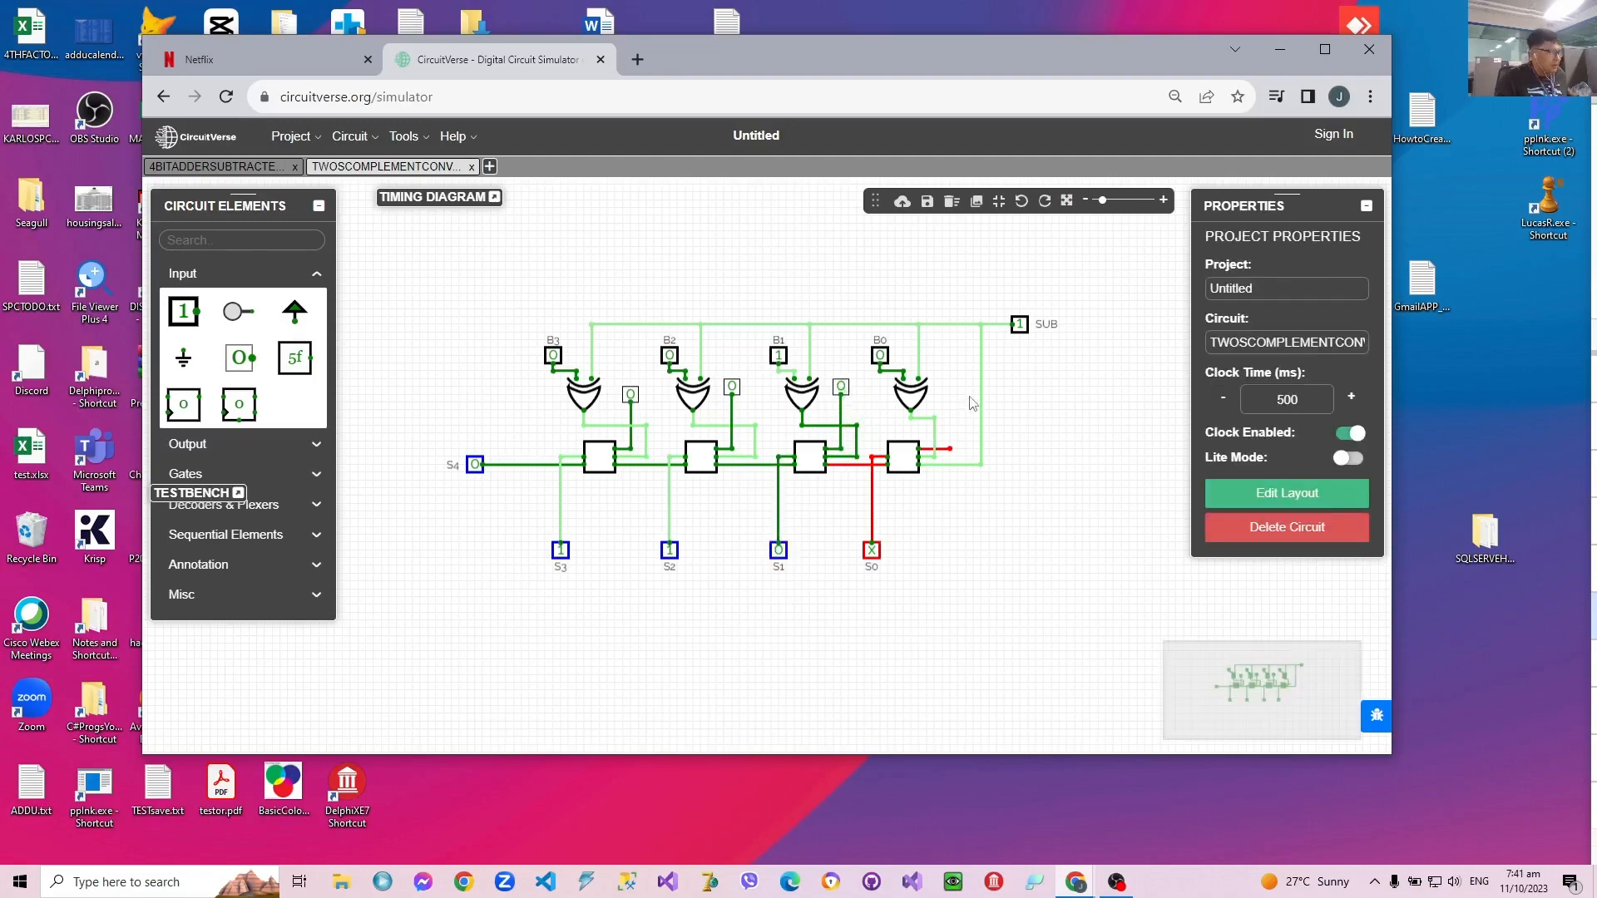
key("ctrl+v")
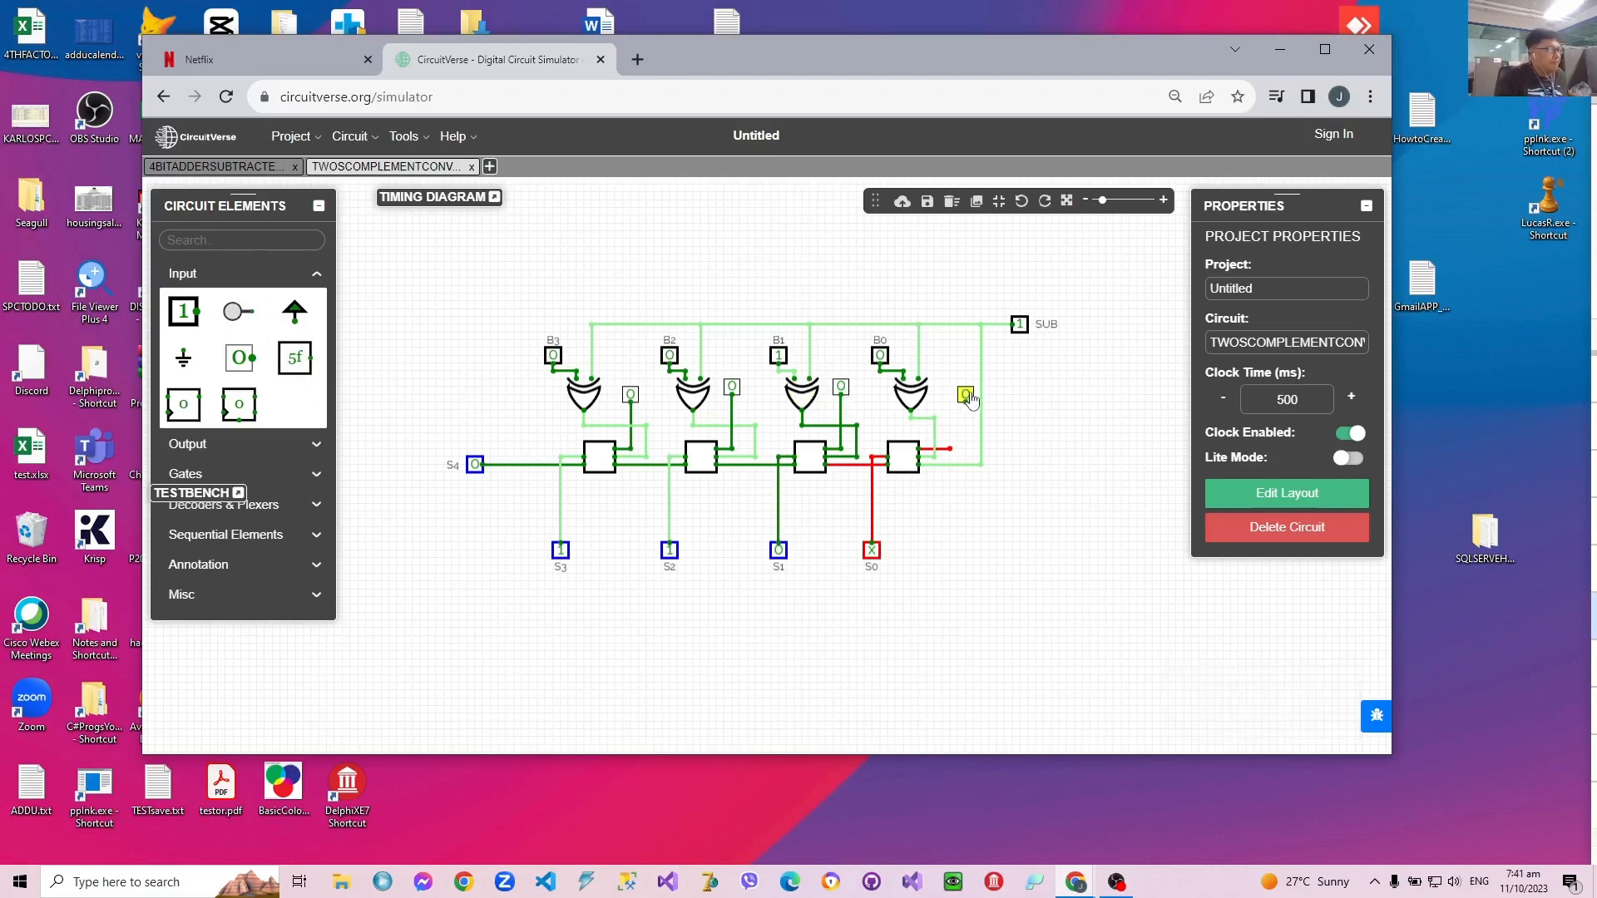
mouse_move(973, 401)
left_mouse_down()
mouse_move(949, 383)
mouse_move(949, 449)
mouse_move(950, 392)
left_mouse_up()
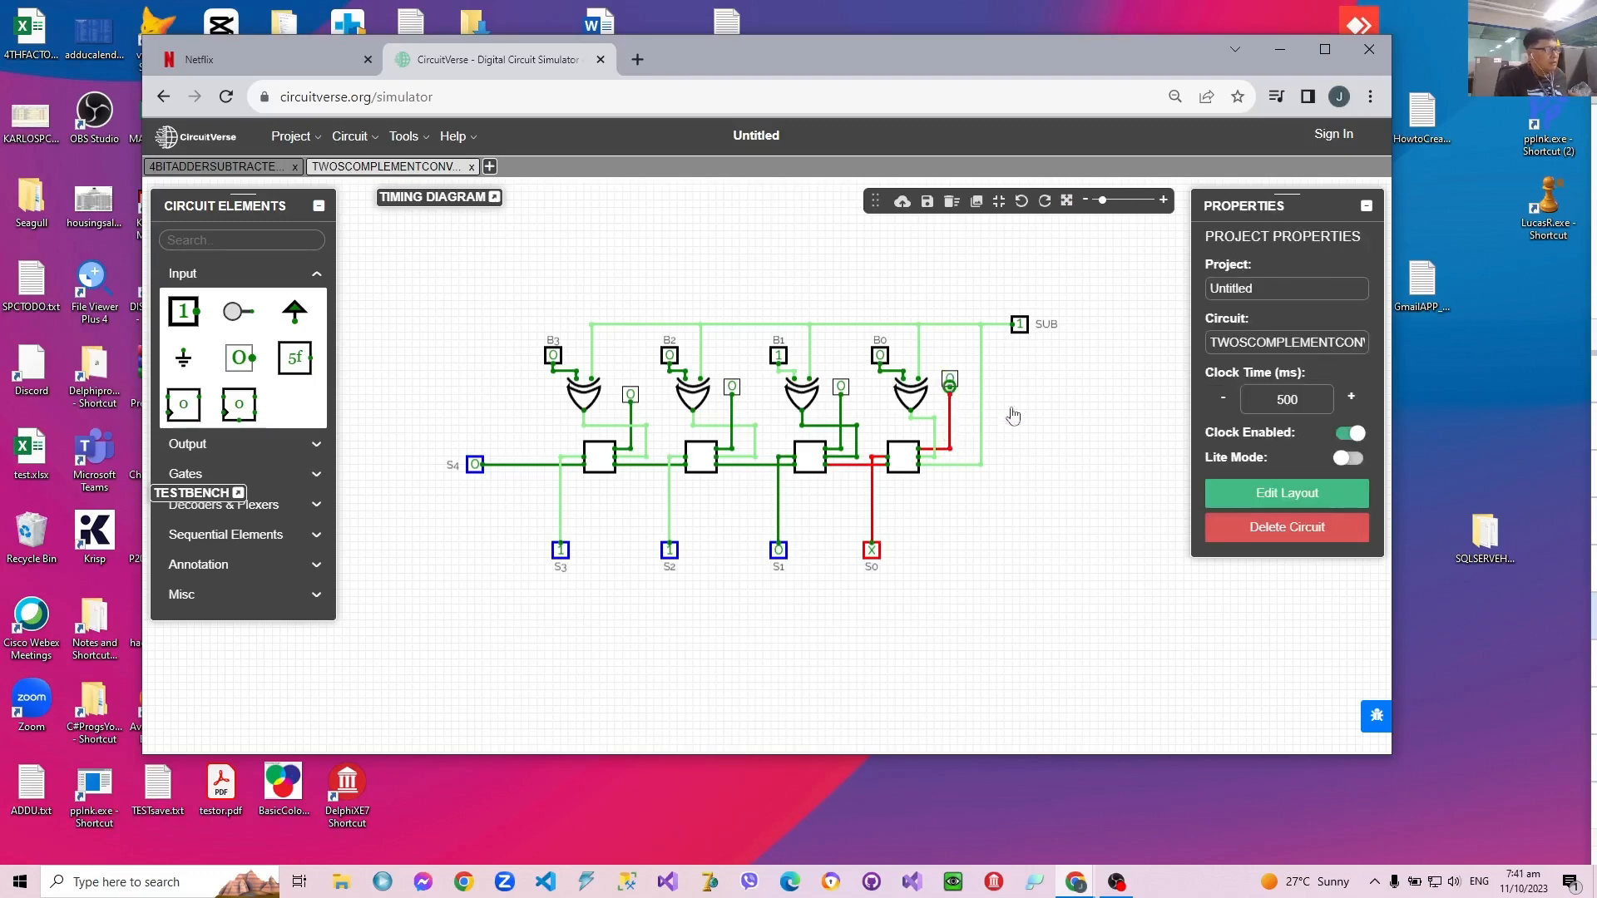
left_click_drag(949, 387, 950, 394)
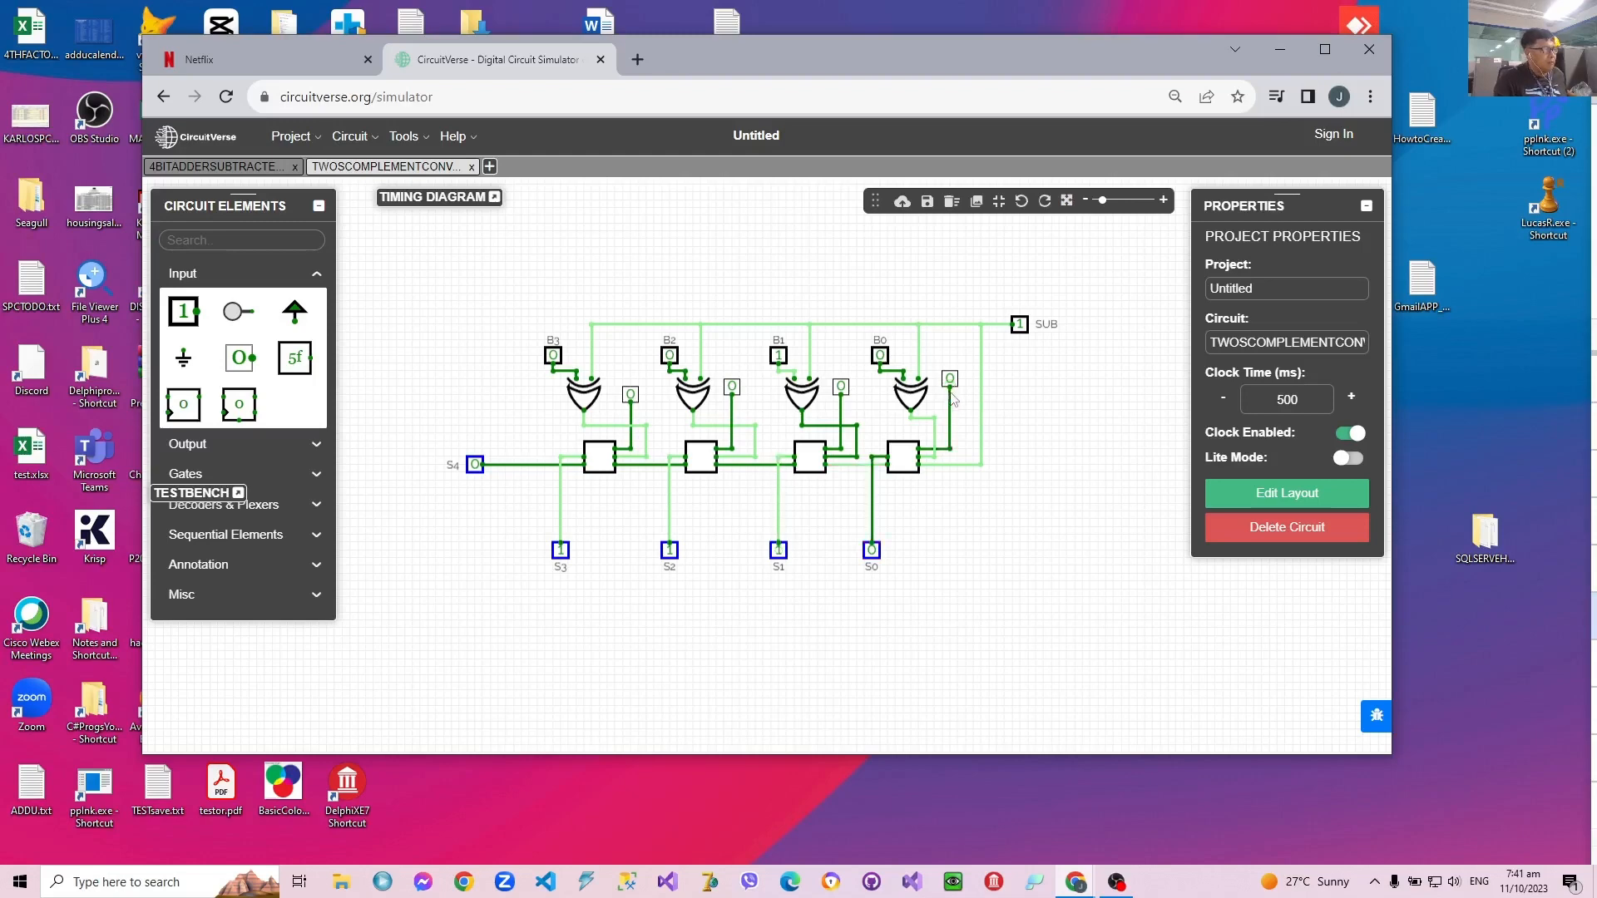
left_click(1058, 396)
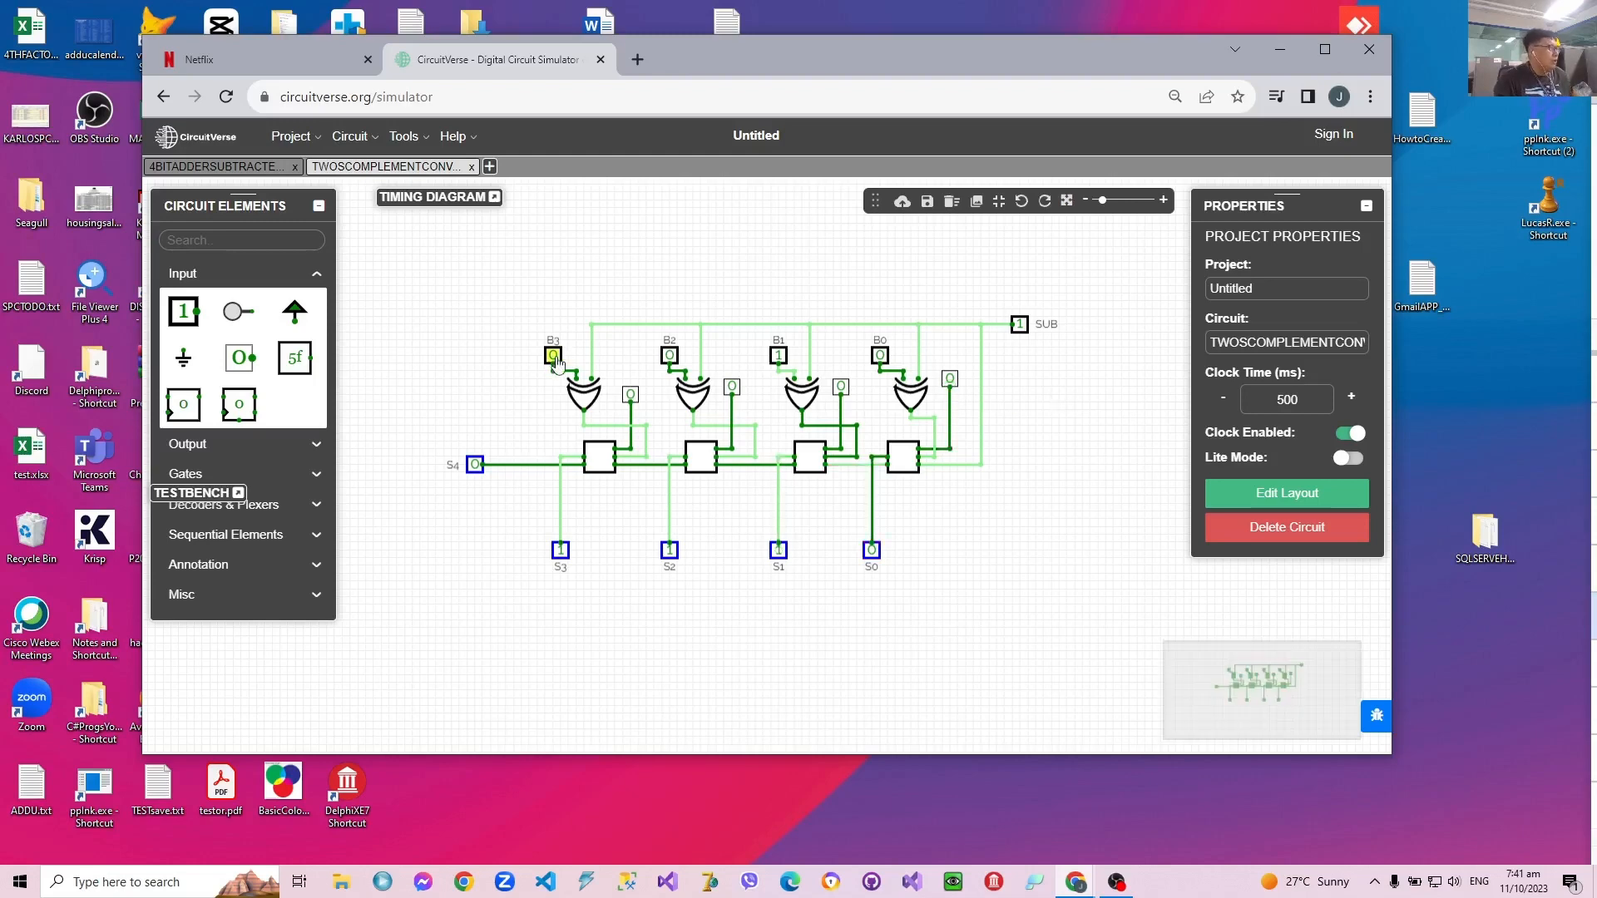
Step: Move the B3, B2, B1 and B0 inputs up into a level row above the SUB wire
left_click_drag(552, 356, 554, 249)
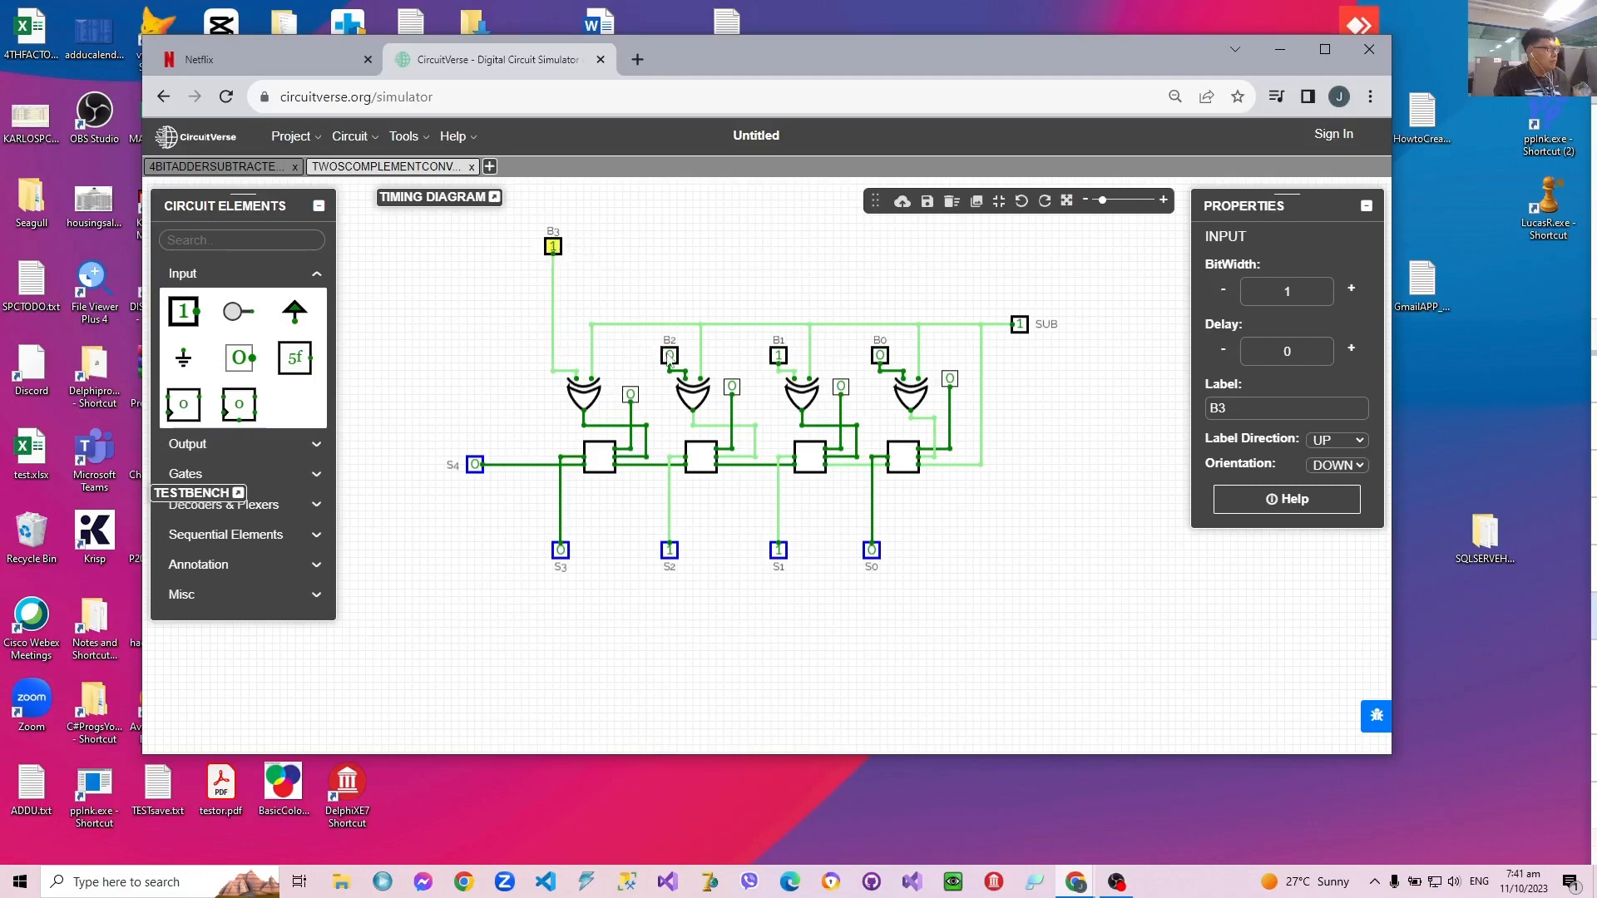
left_click_drag(669, 356, 672, 246)
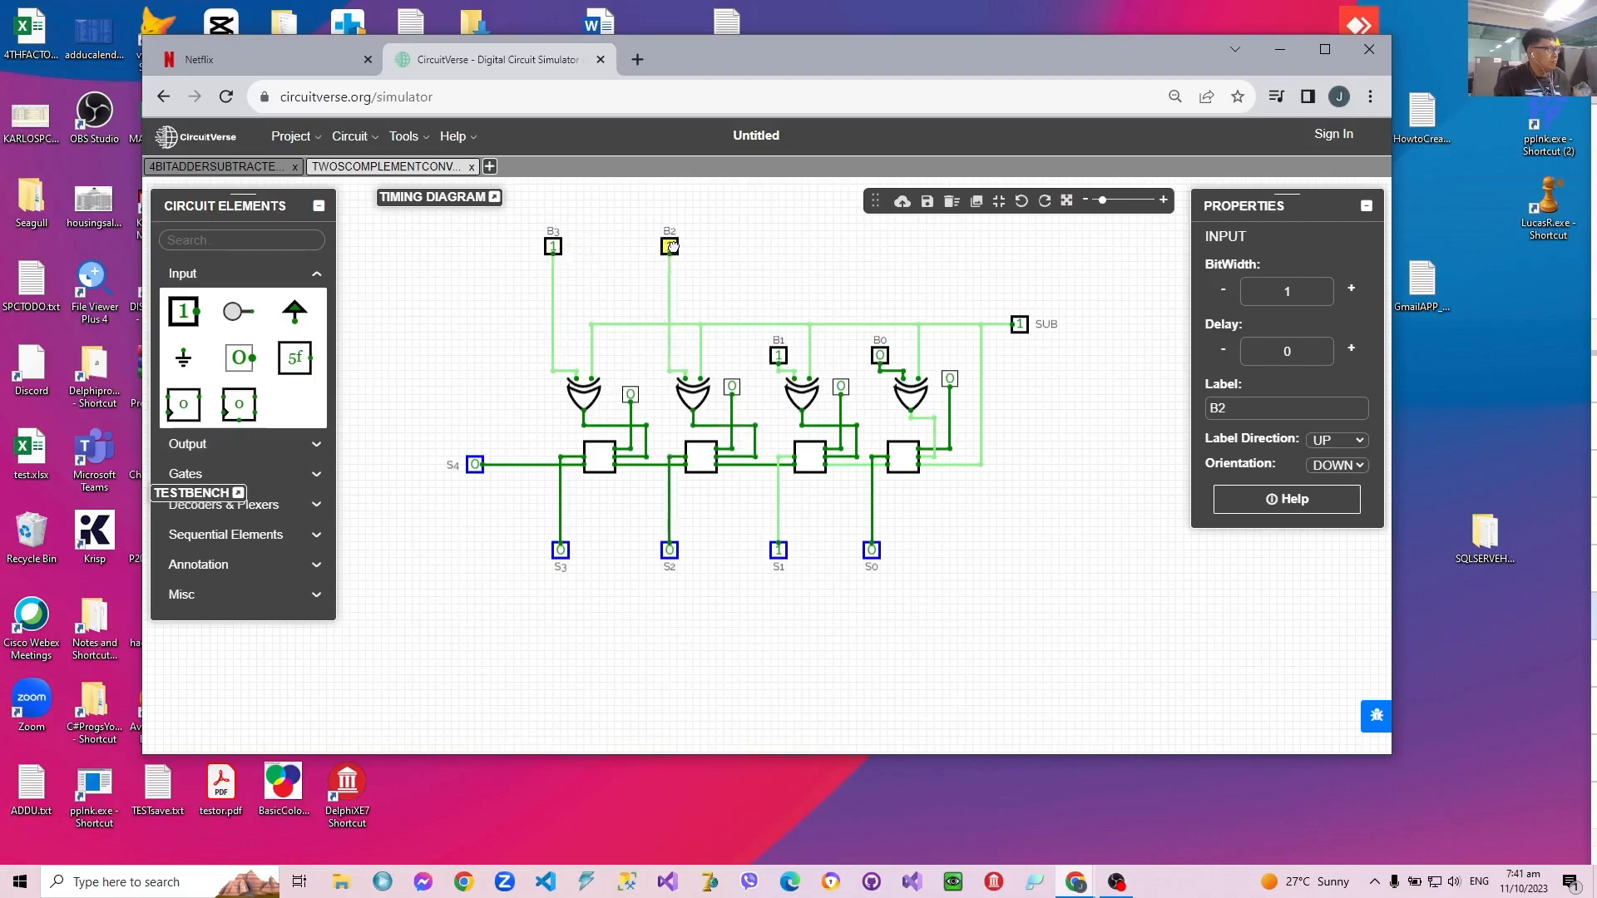
left_click_drag(778, 355, 779, 246)
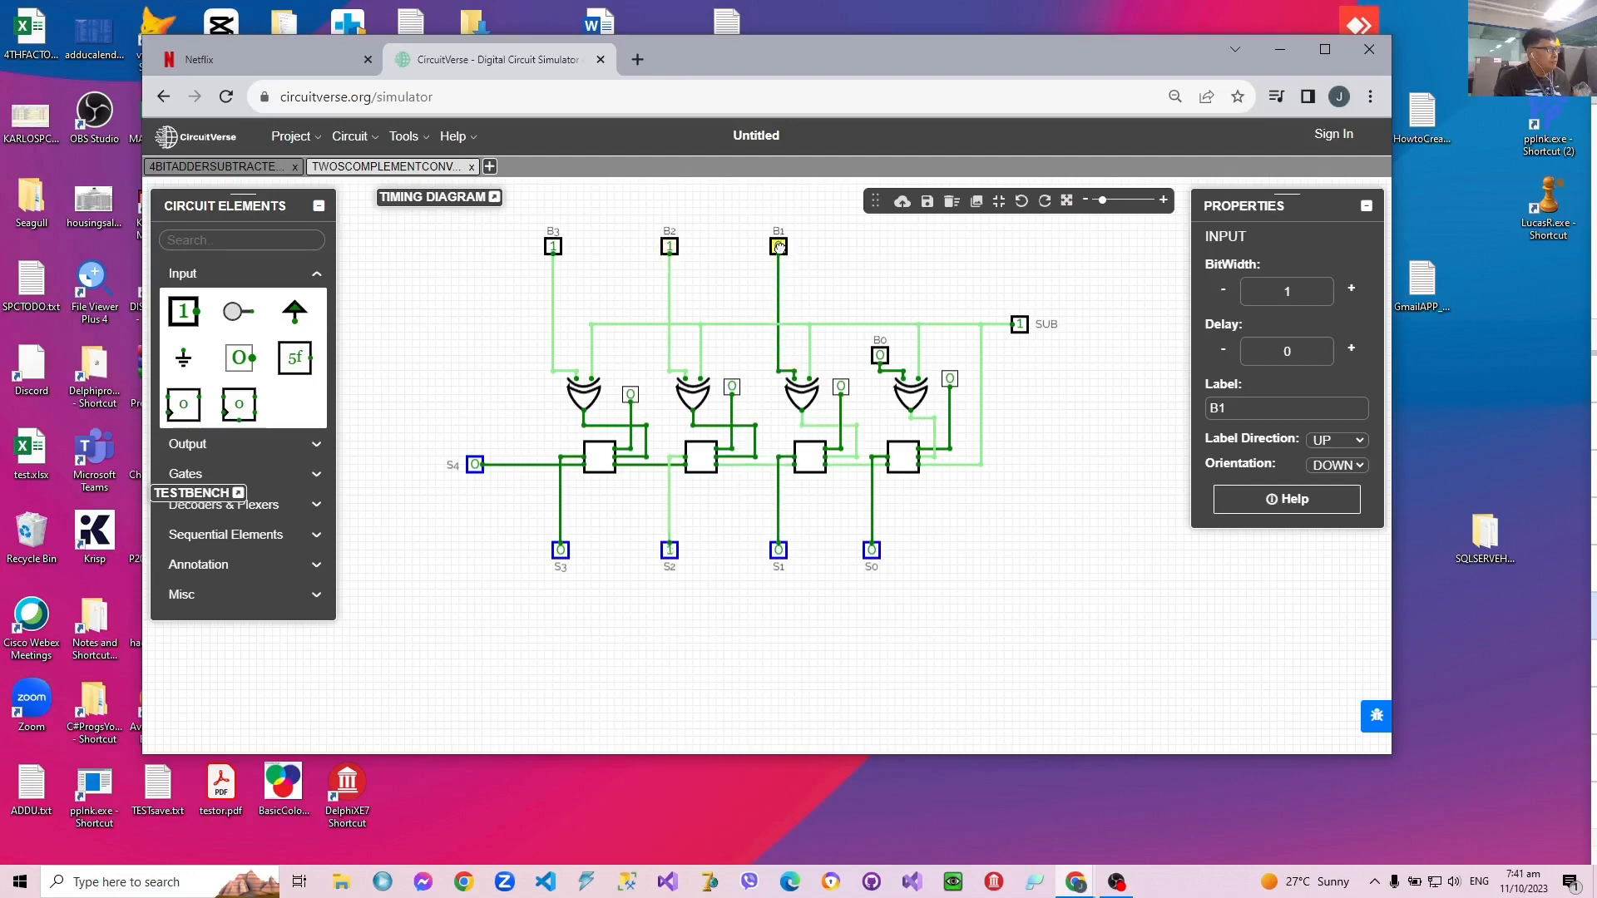
left_click_drag(879, 355, 882, 237)
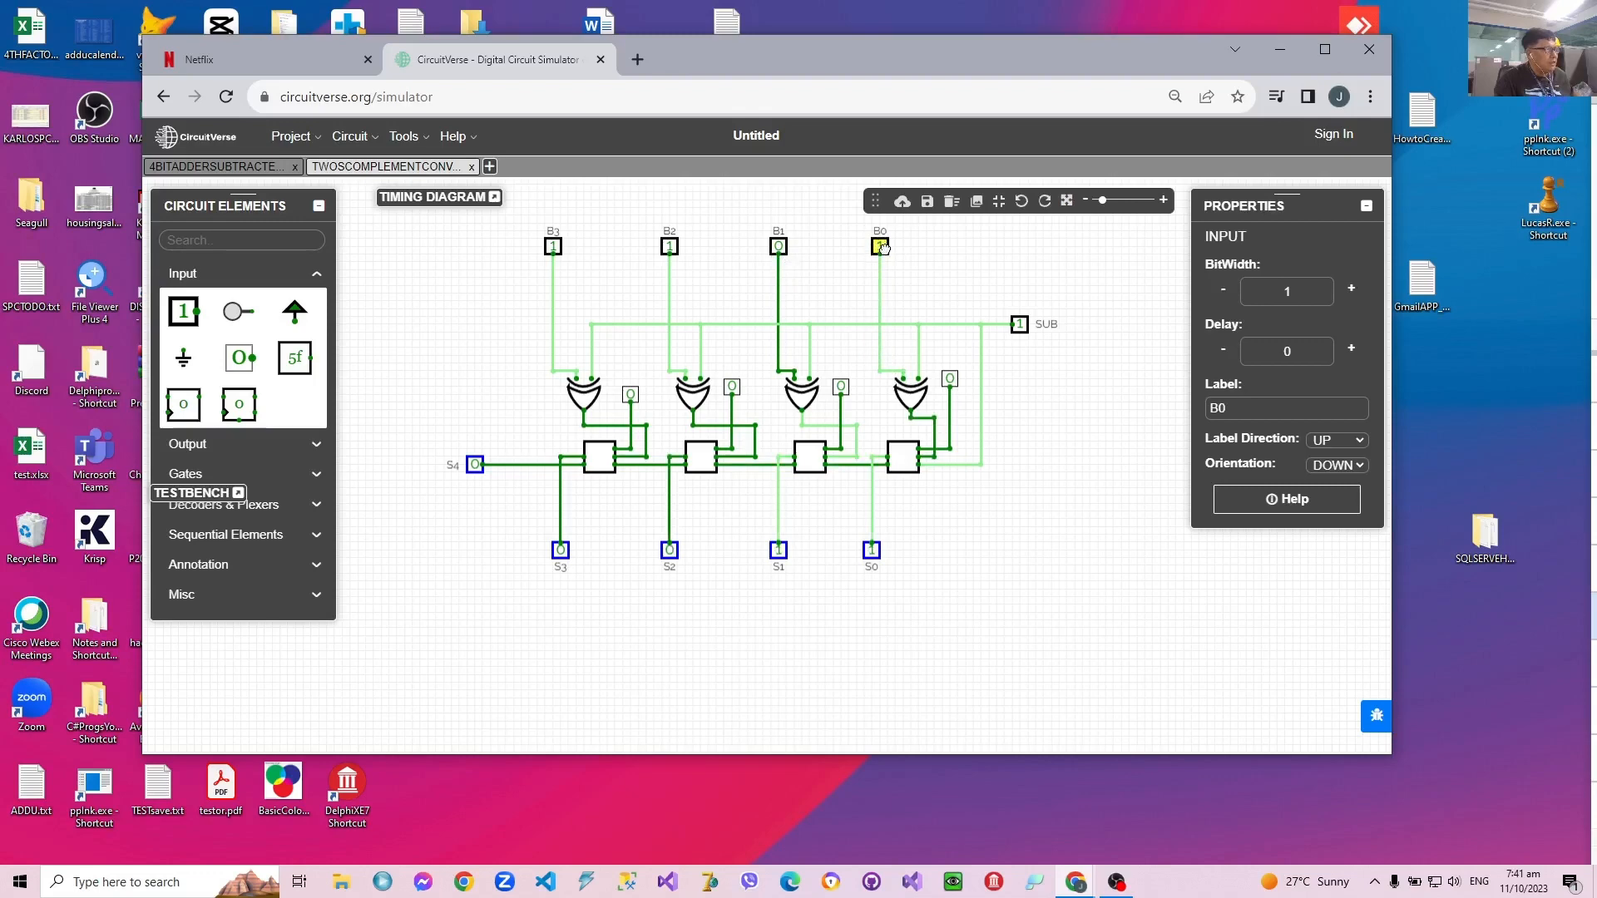
Step: Export the project as a file named TWOSCOMPLEMENTCONVERTER.cv
left_click(293, 136)
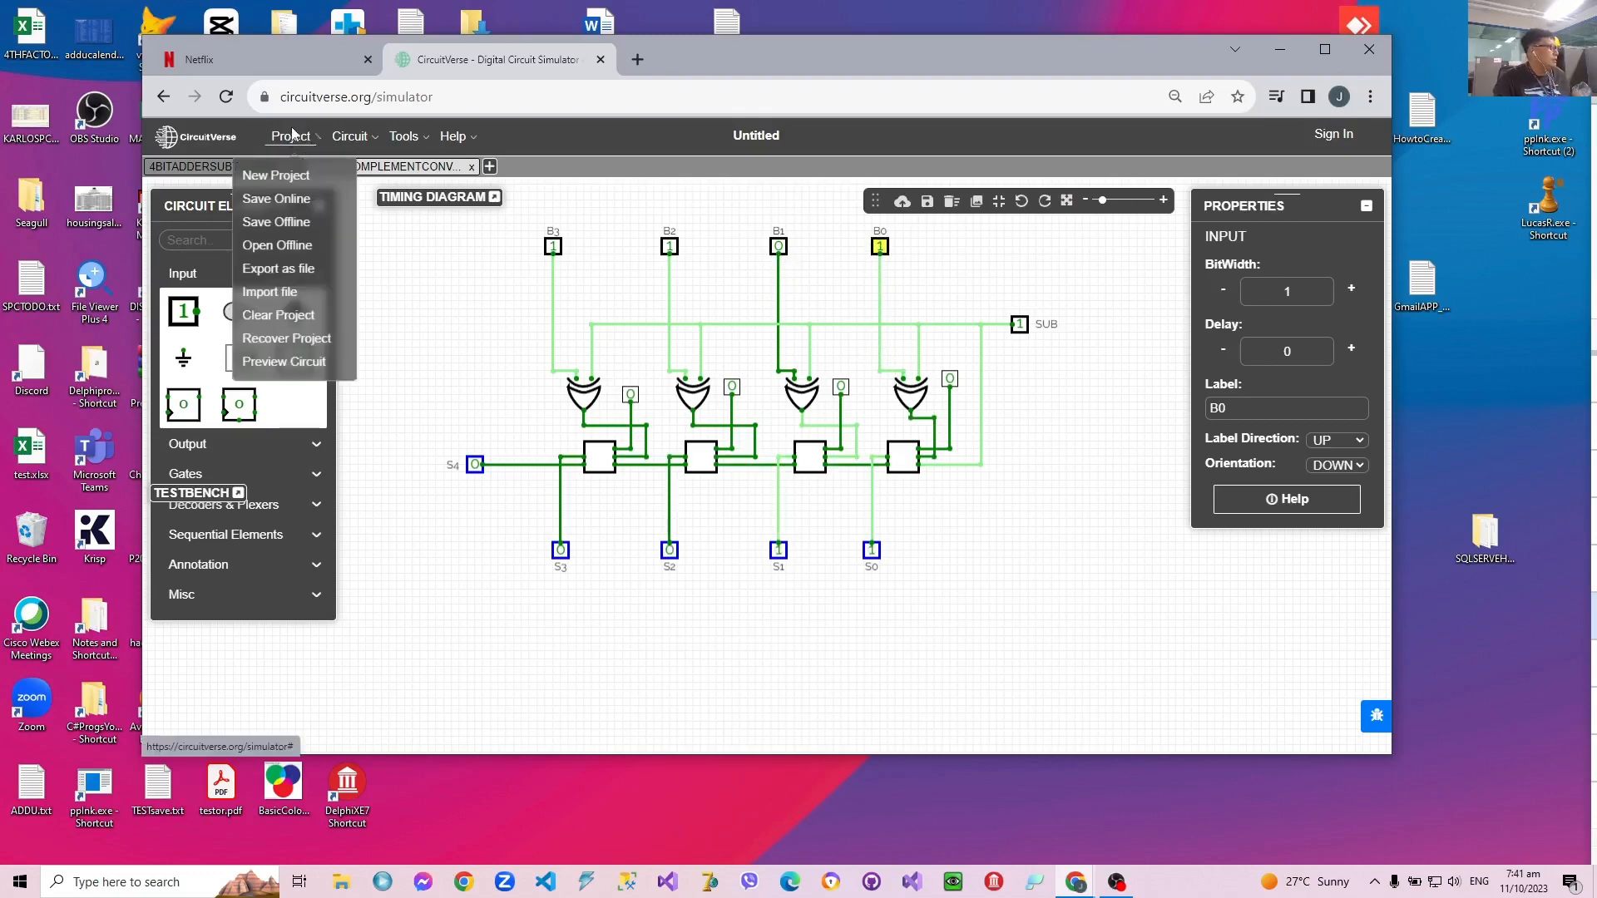
left_click(283, 269)
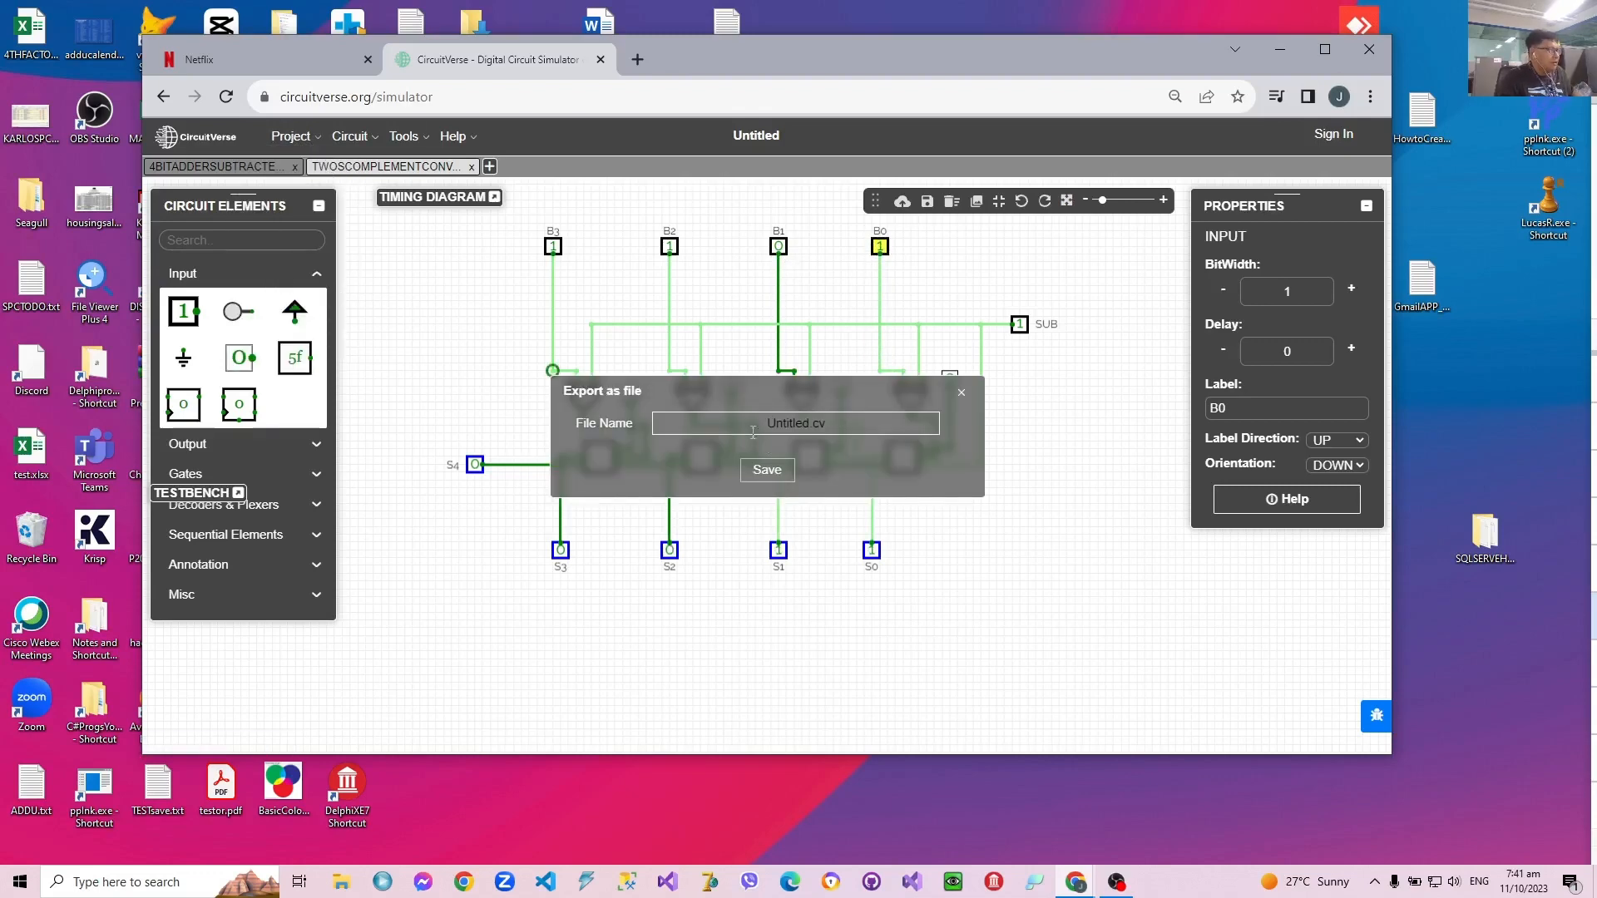
left_click(779, 423)
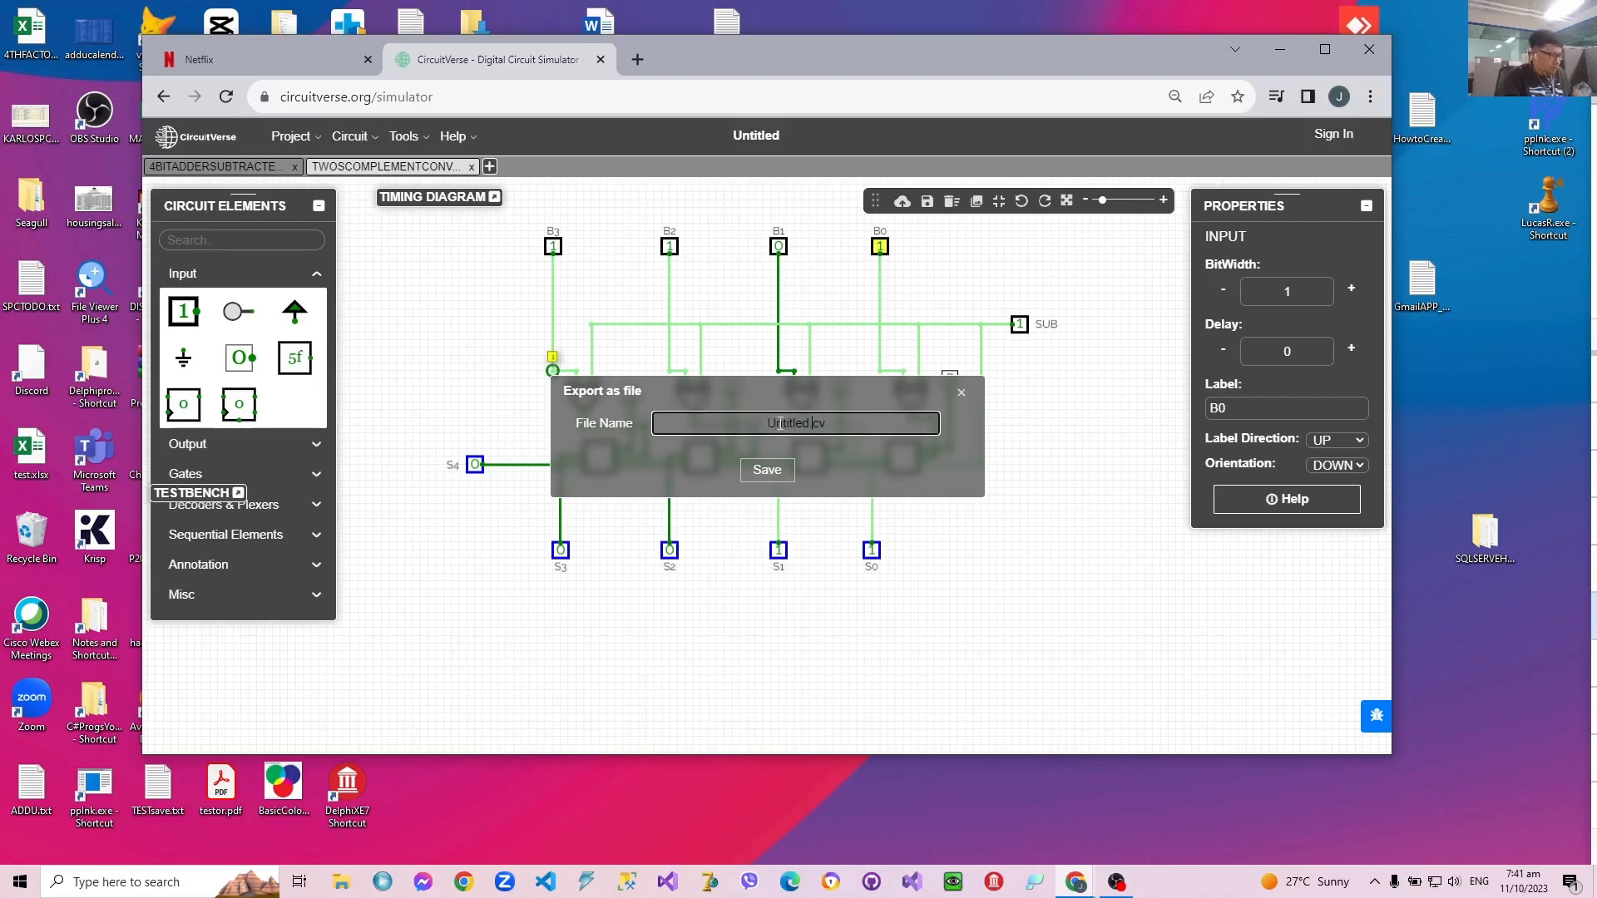
key("BackSpace")
key("BackSpace")
key("BackSpace")
key("BackSpace")
key("BackSpace")
key("BackSpace")
key("BackSpace")
key("BackSpace")
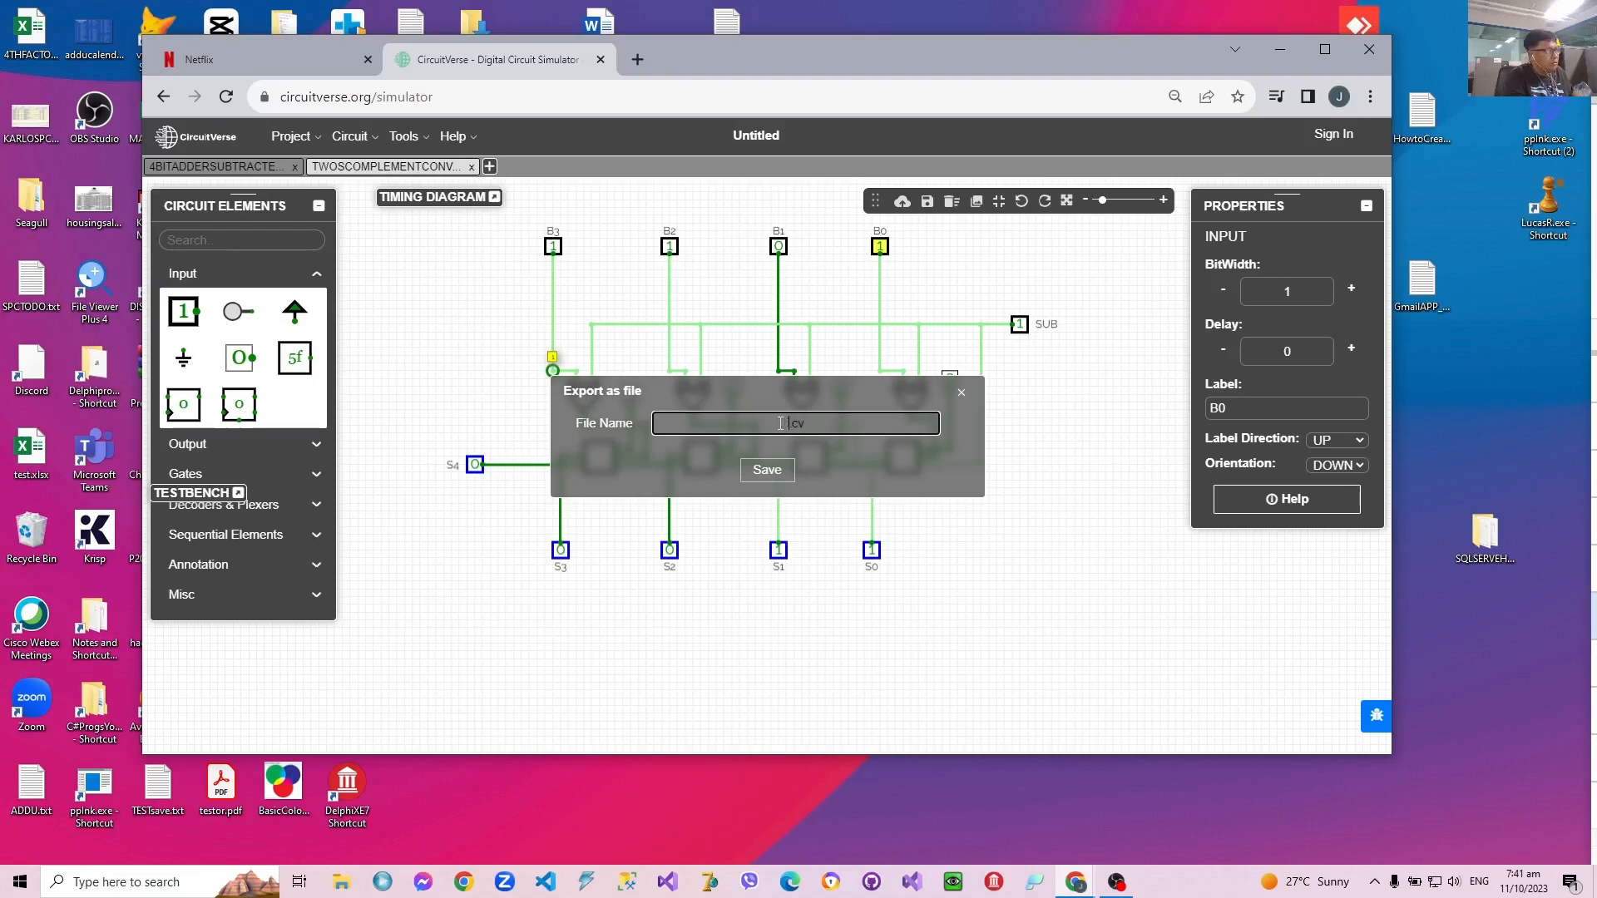
type("TWOSCOMPELME")
key("BackSpace")
key("BackSpace")
key("BackSpace")
key("BackSpace")
type("LEMENTCONVE")
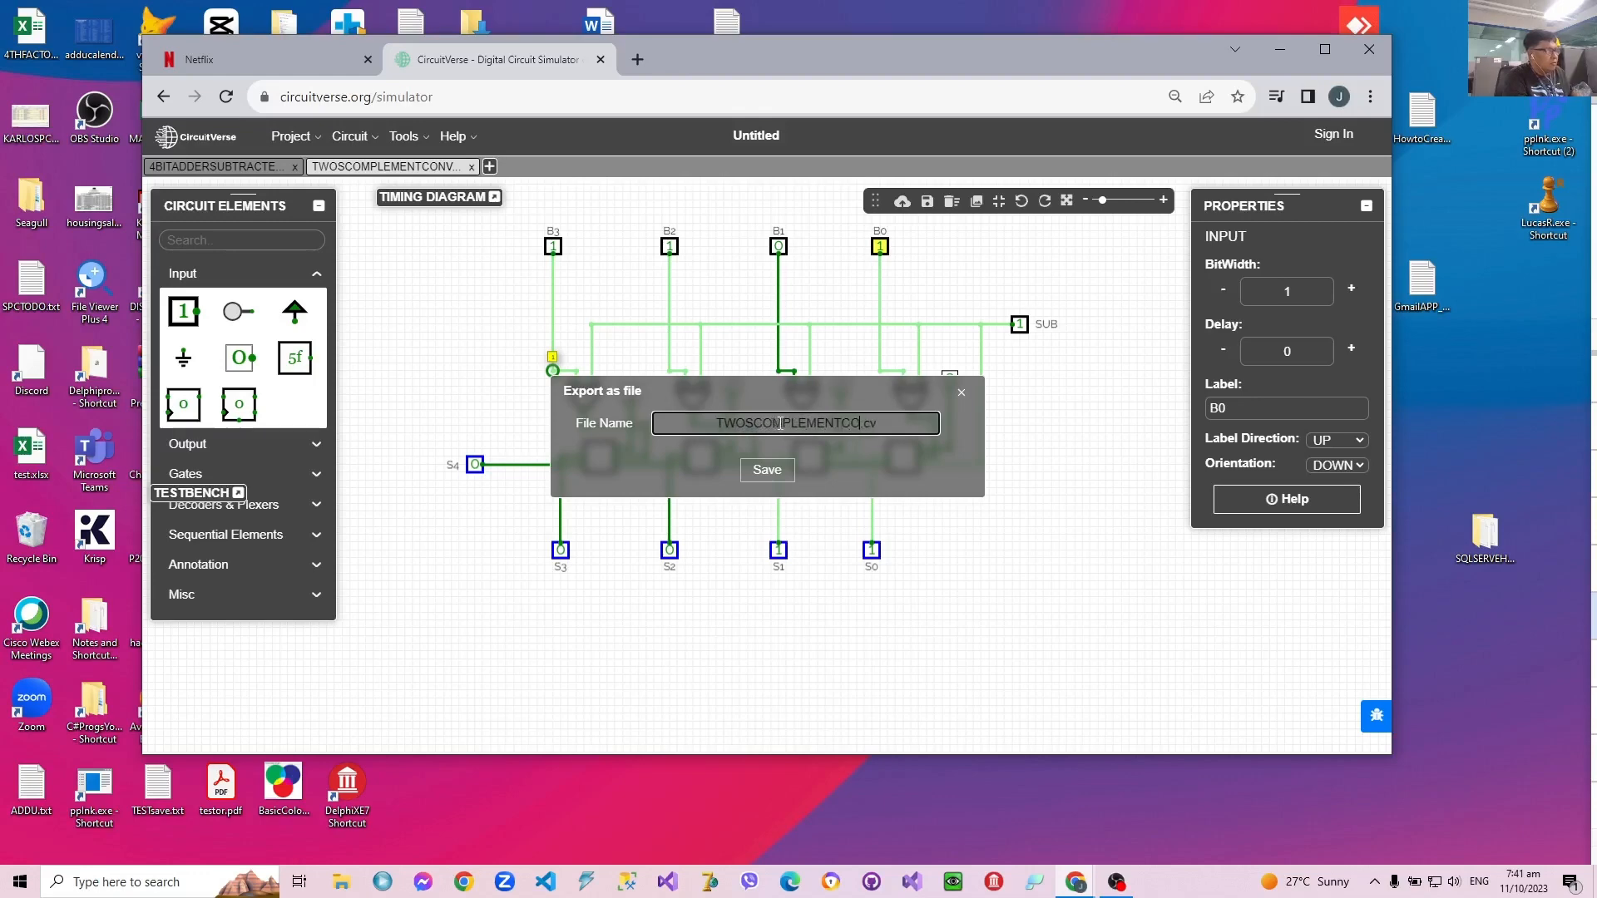
type("RTER")
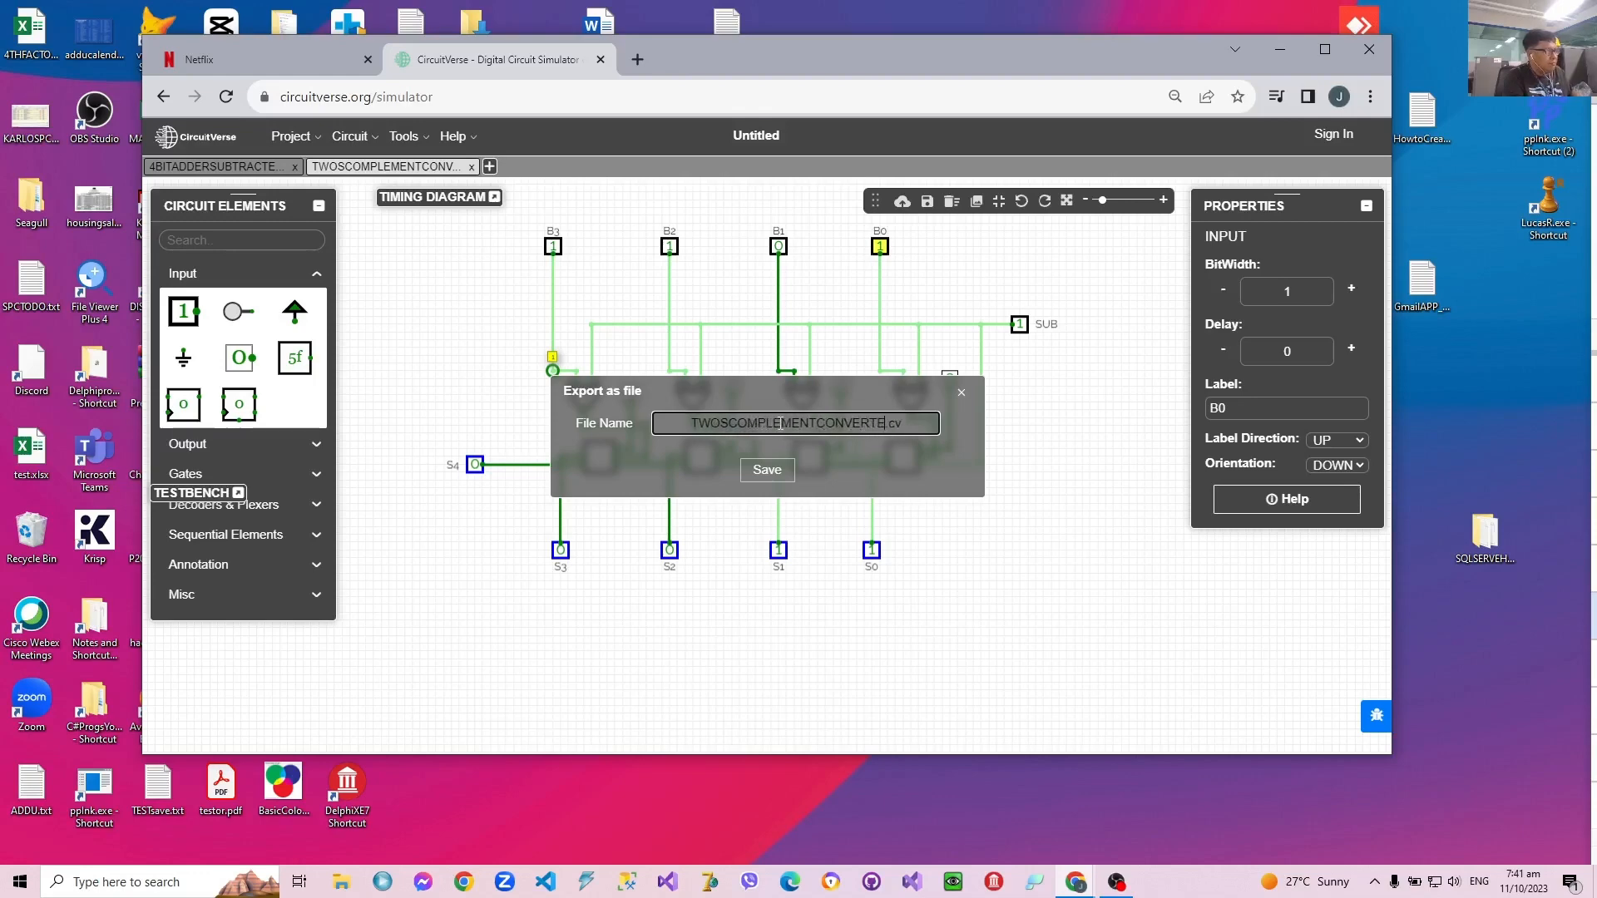
left_click(786, 471)
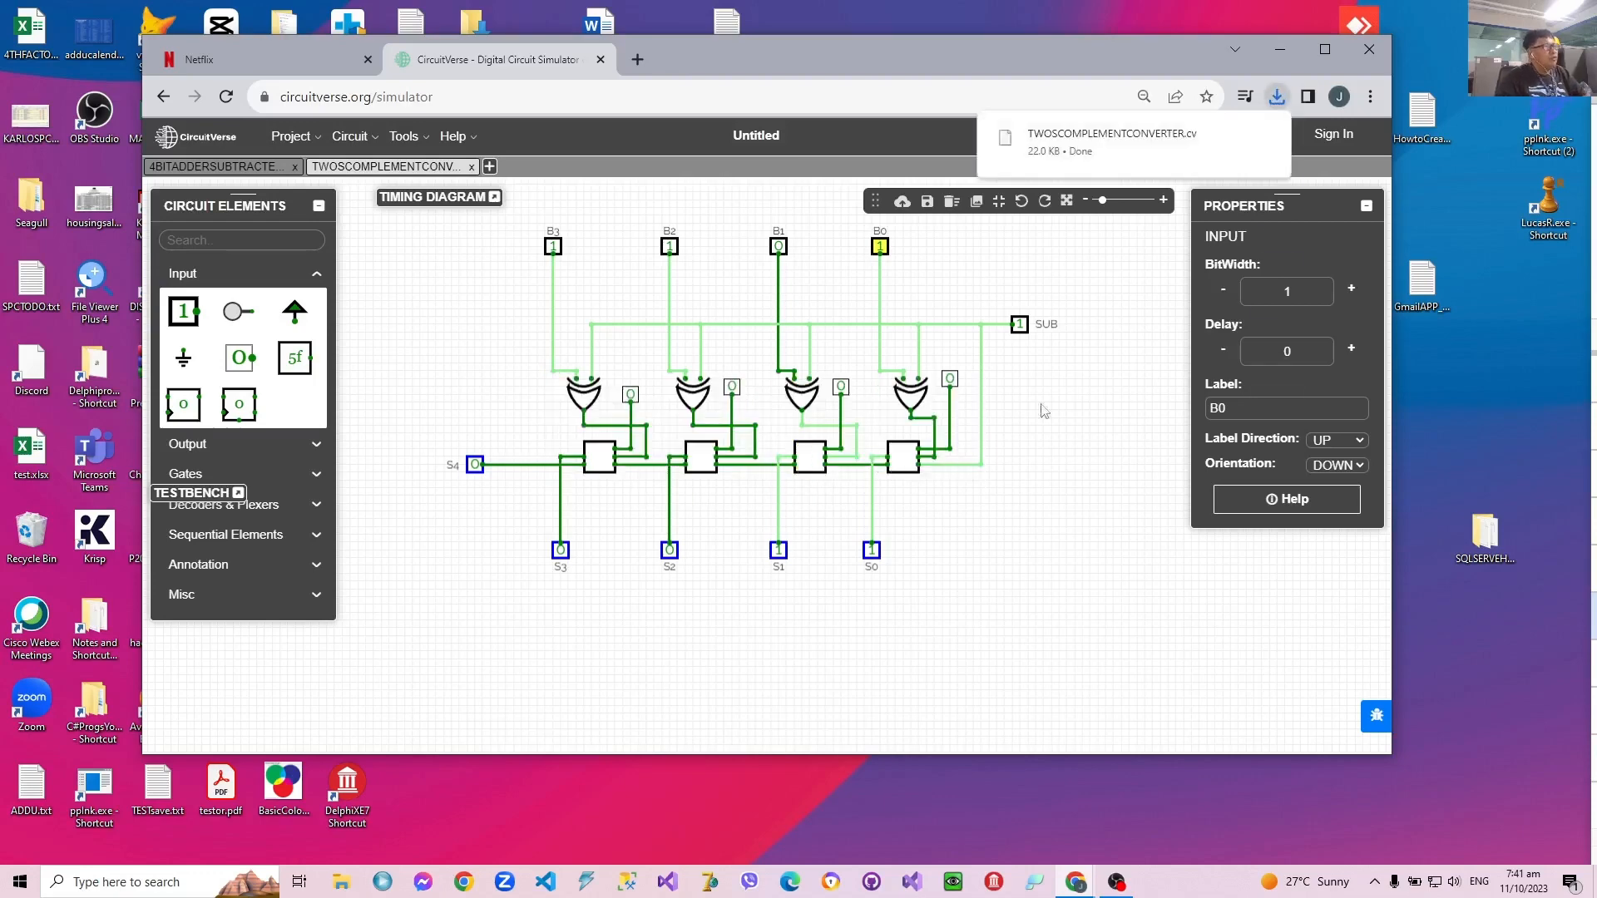
Step: Relabel the SUB input as NEGATIVE and leave its value at 1
left_click(1098, 367)
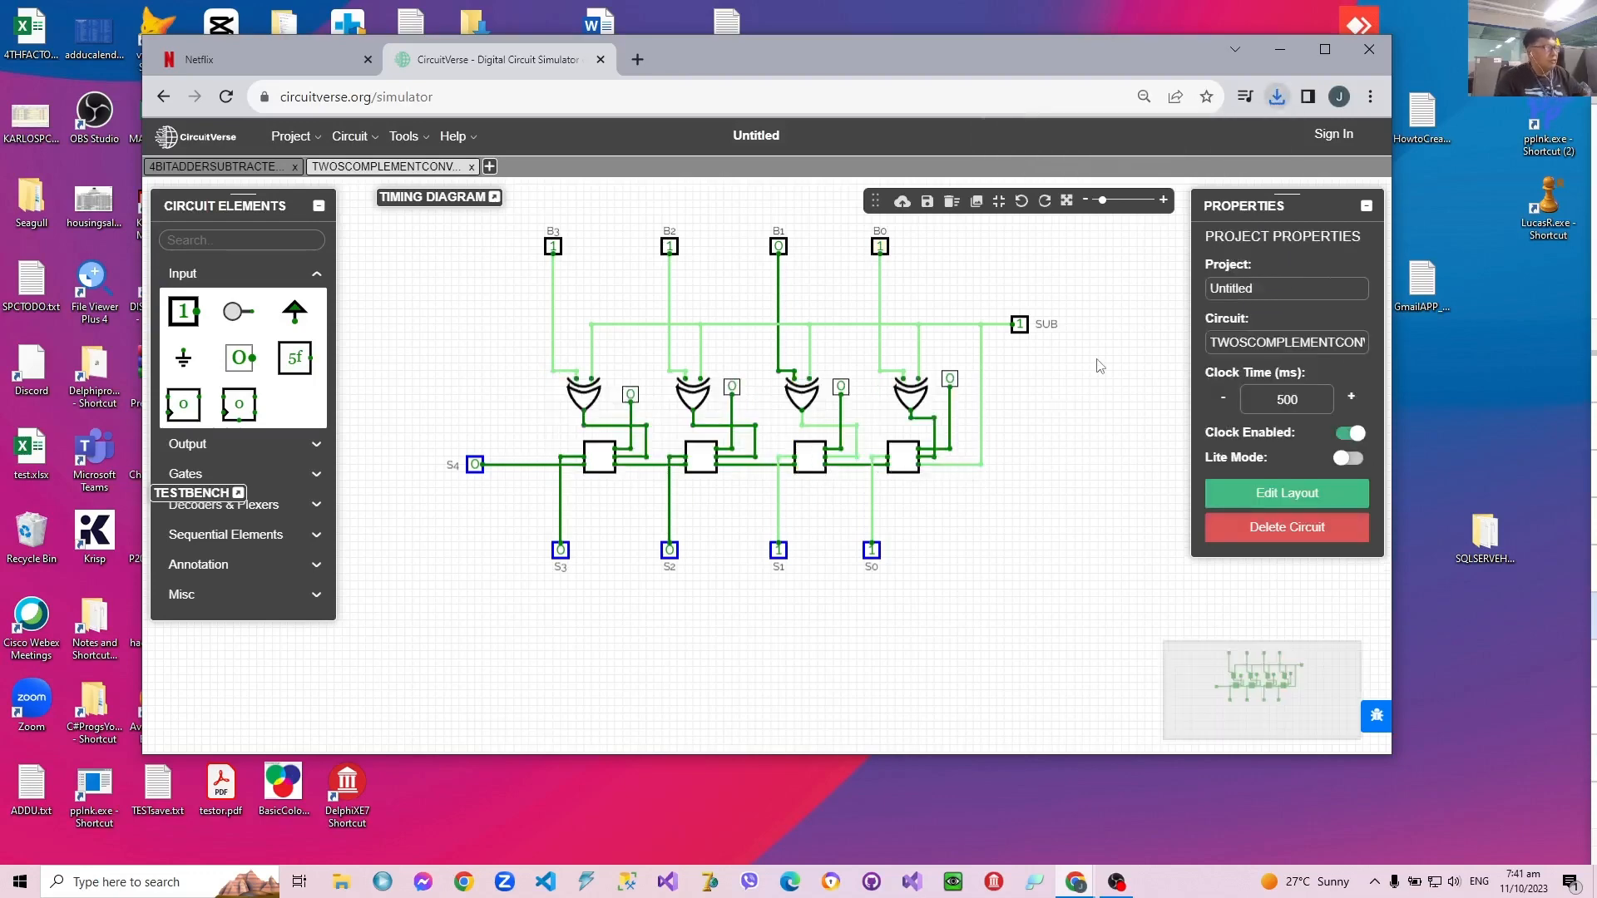
left_click(1022, 331)
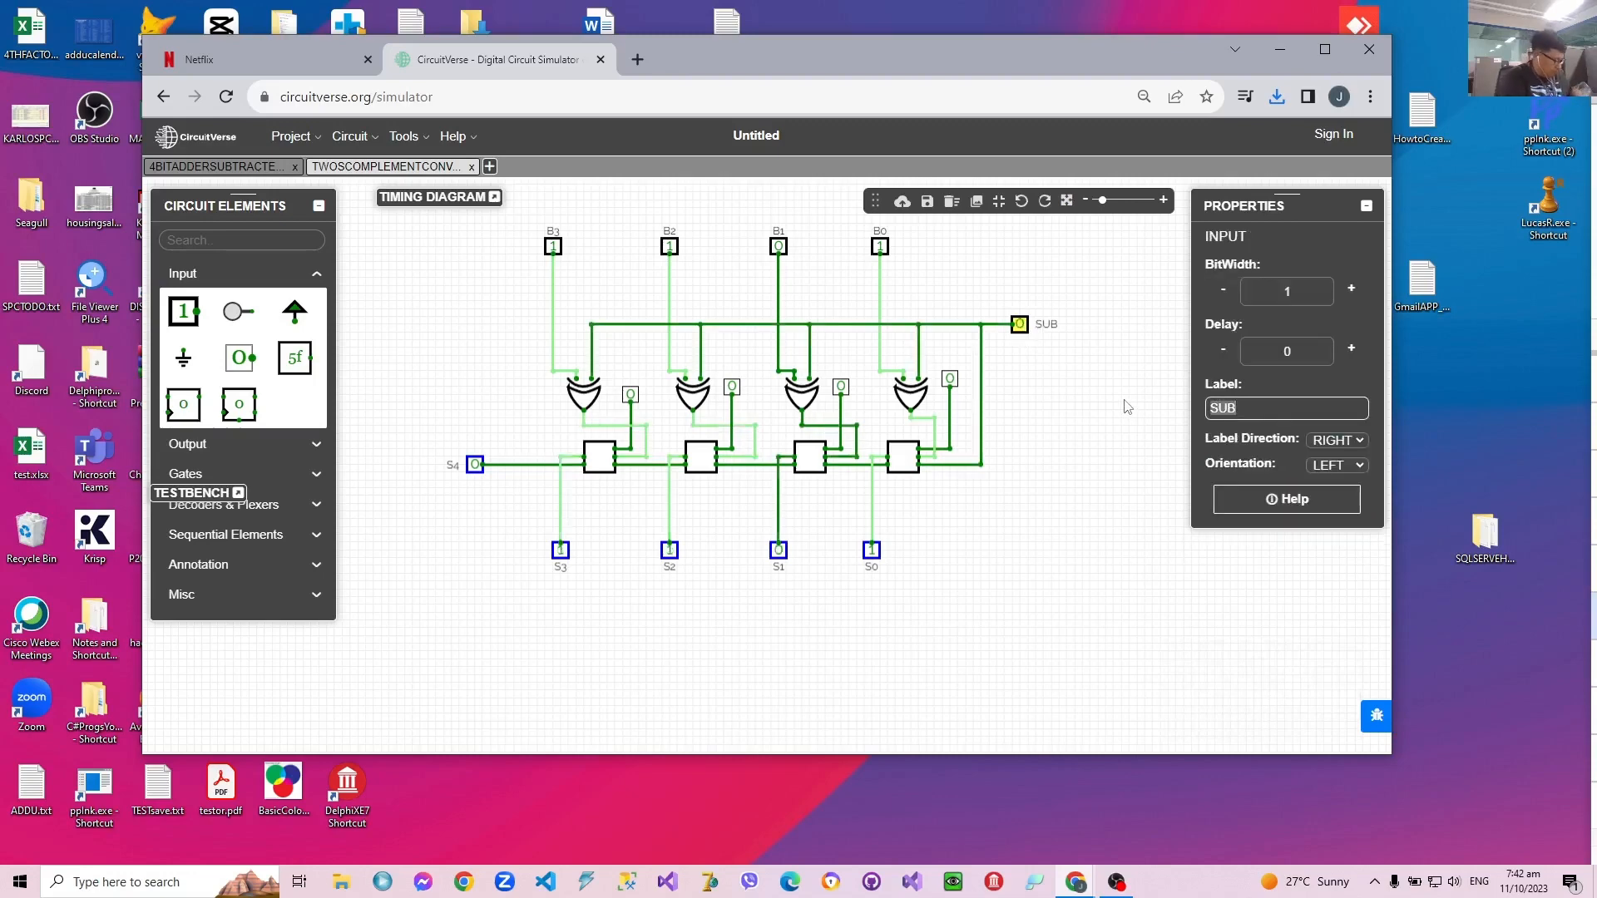
type("NEGATIVE")
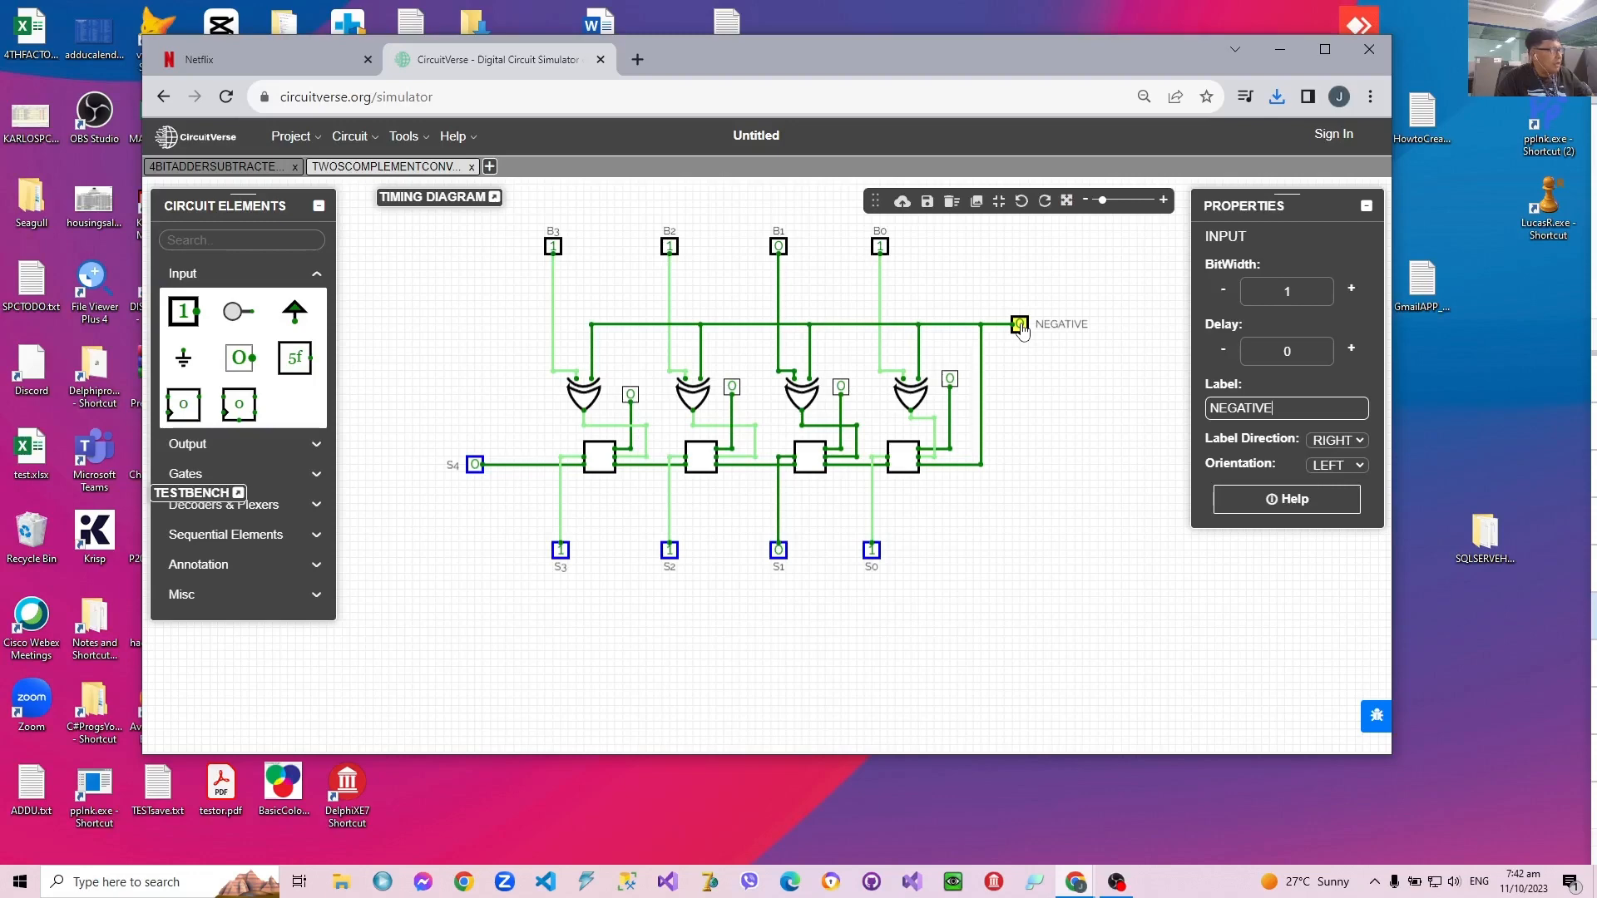
left_click(1020, 325)
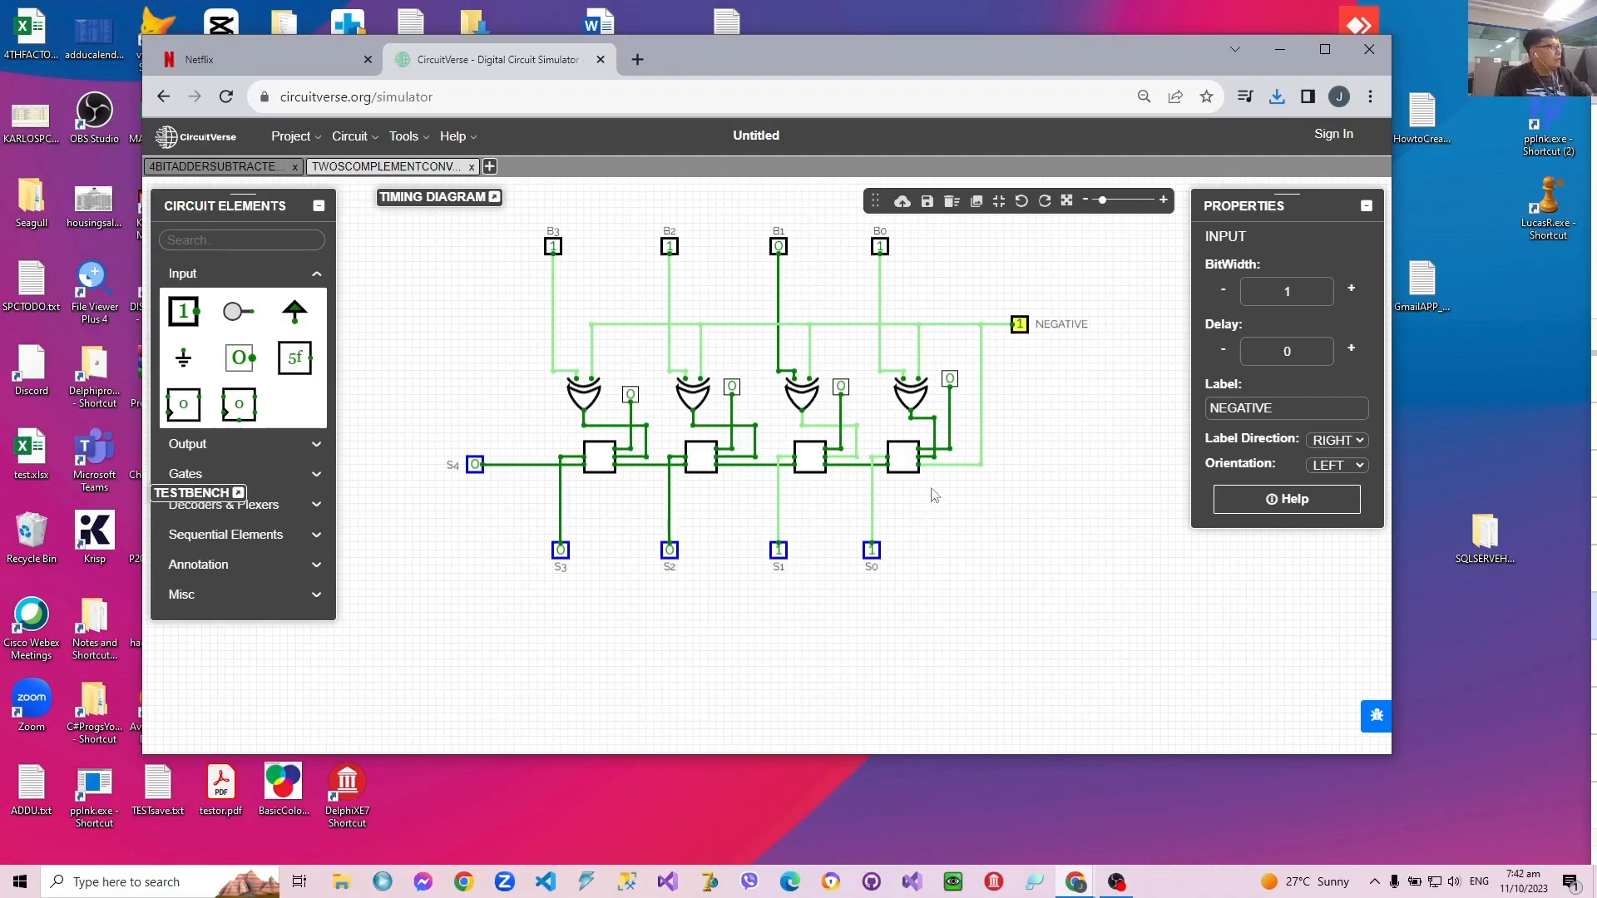
Step: Create a new circuit named TEST in the project
left_click(489, 169)
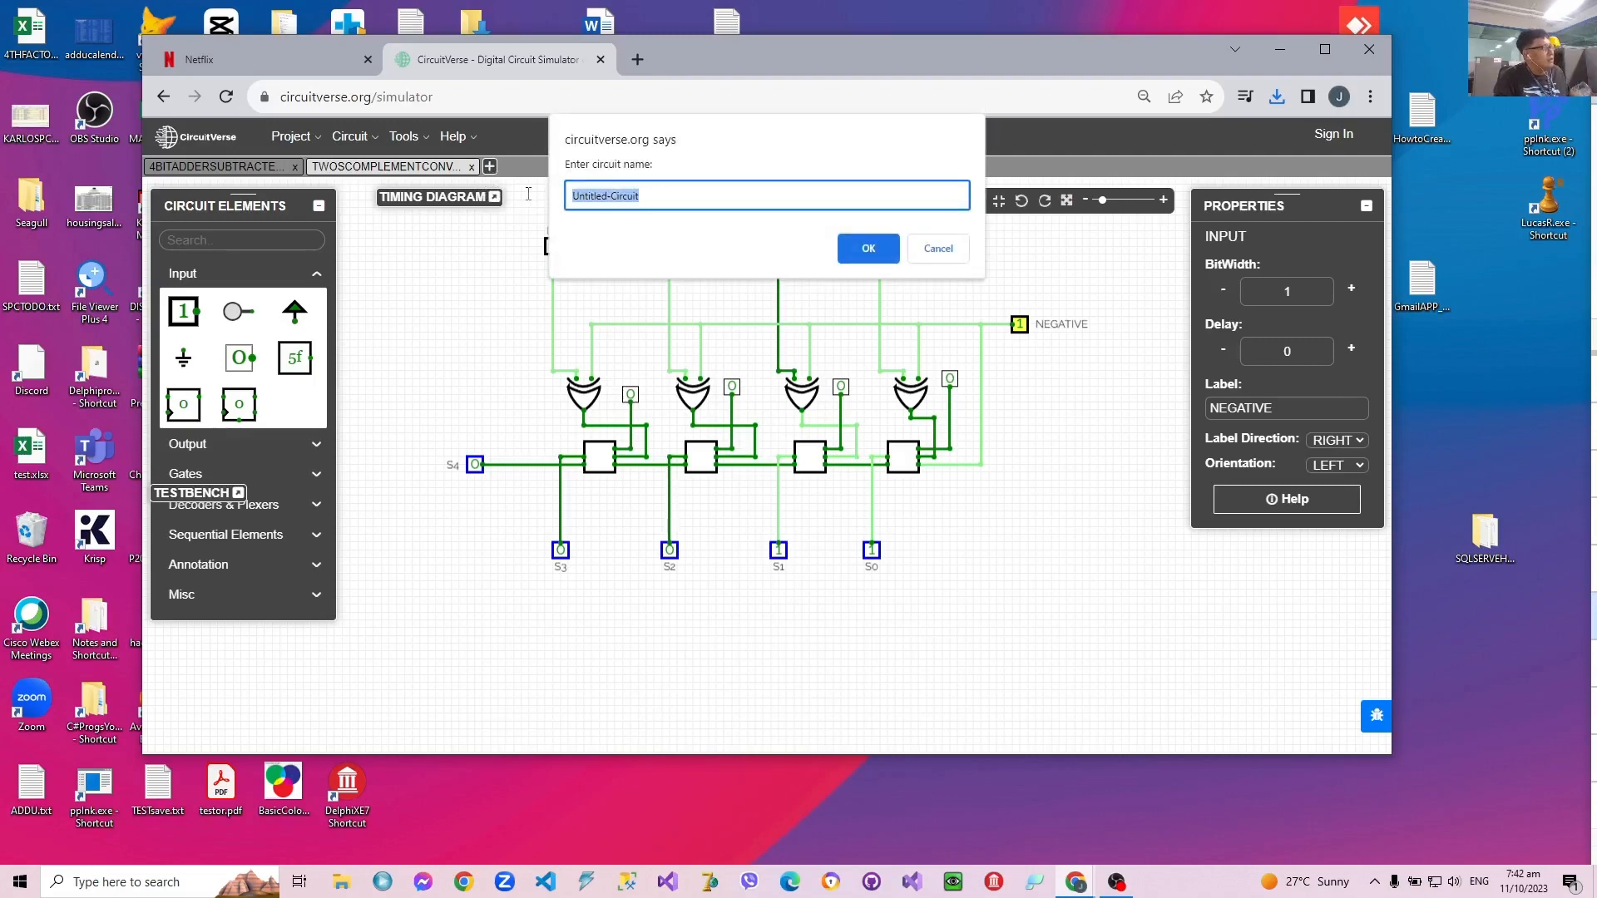
type("TEST")
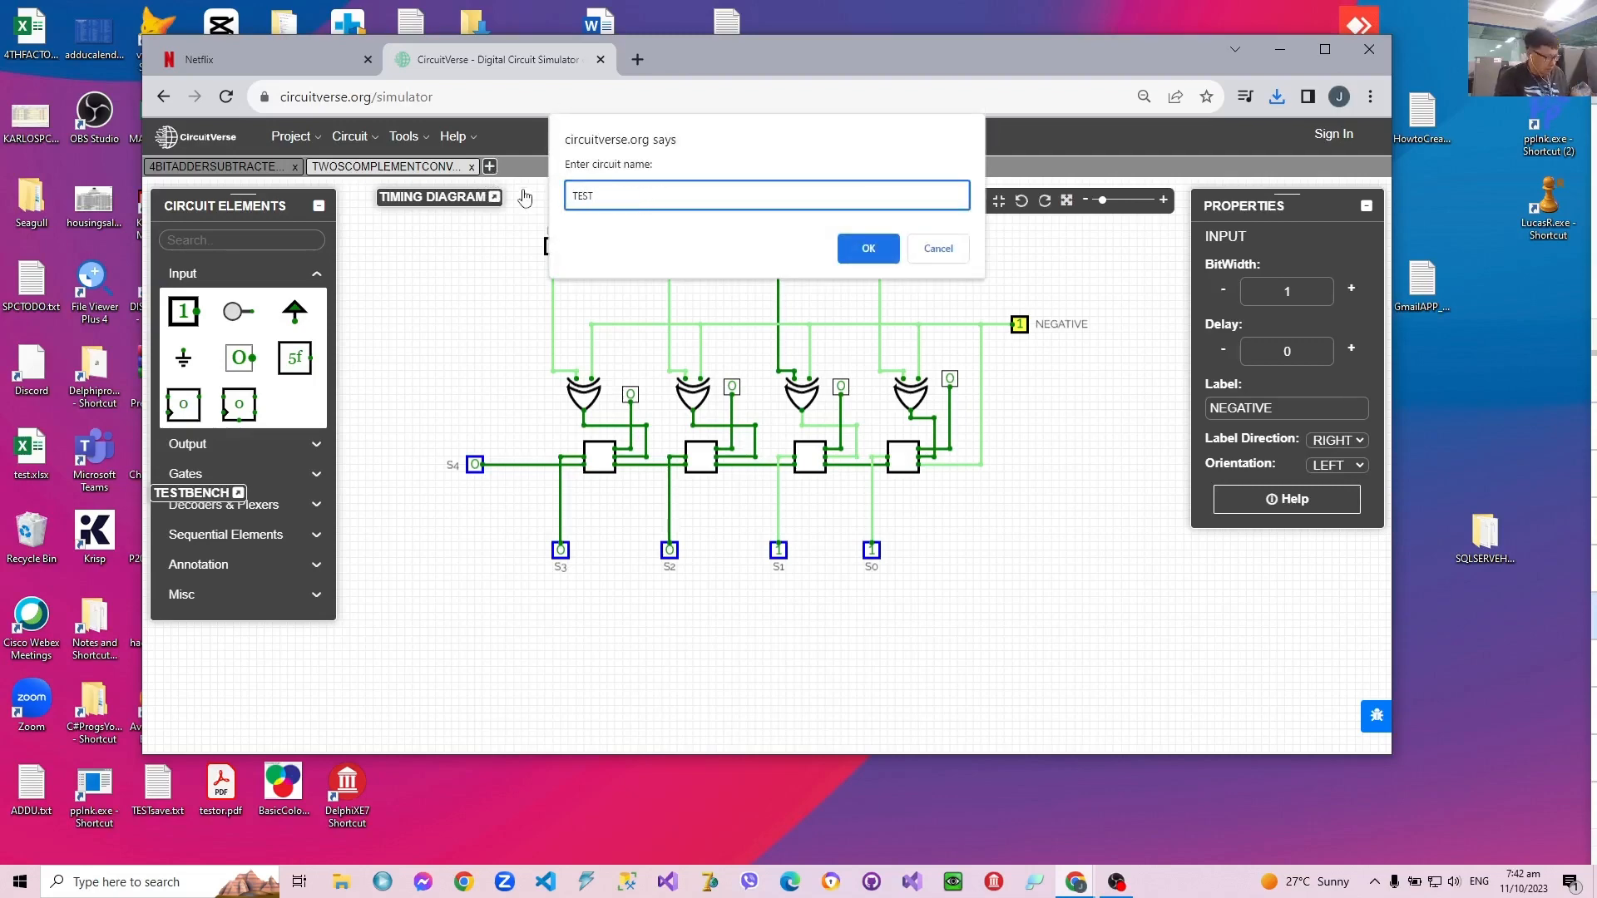
key("Return")
Step: Insert the TWOSCOMPLEMENTCONVERTER subcircuit and place it in the upper middle of the TEST canvas
right_click(616, 276)
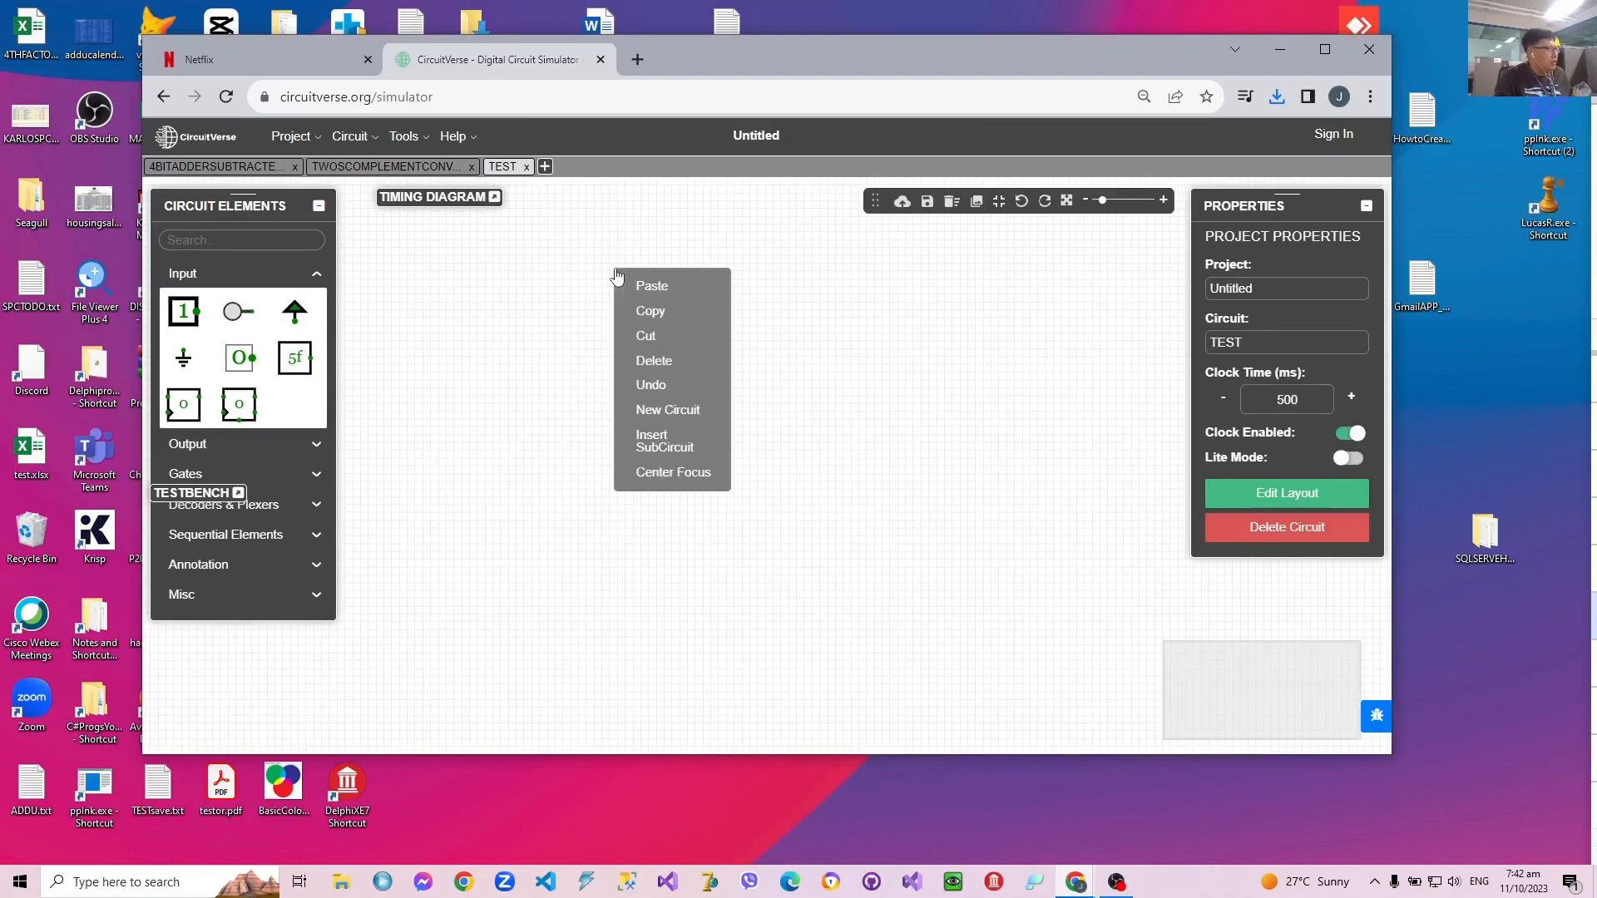
left_click(678, 441)
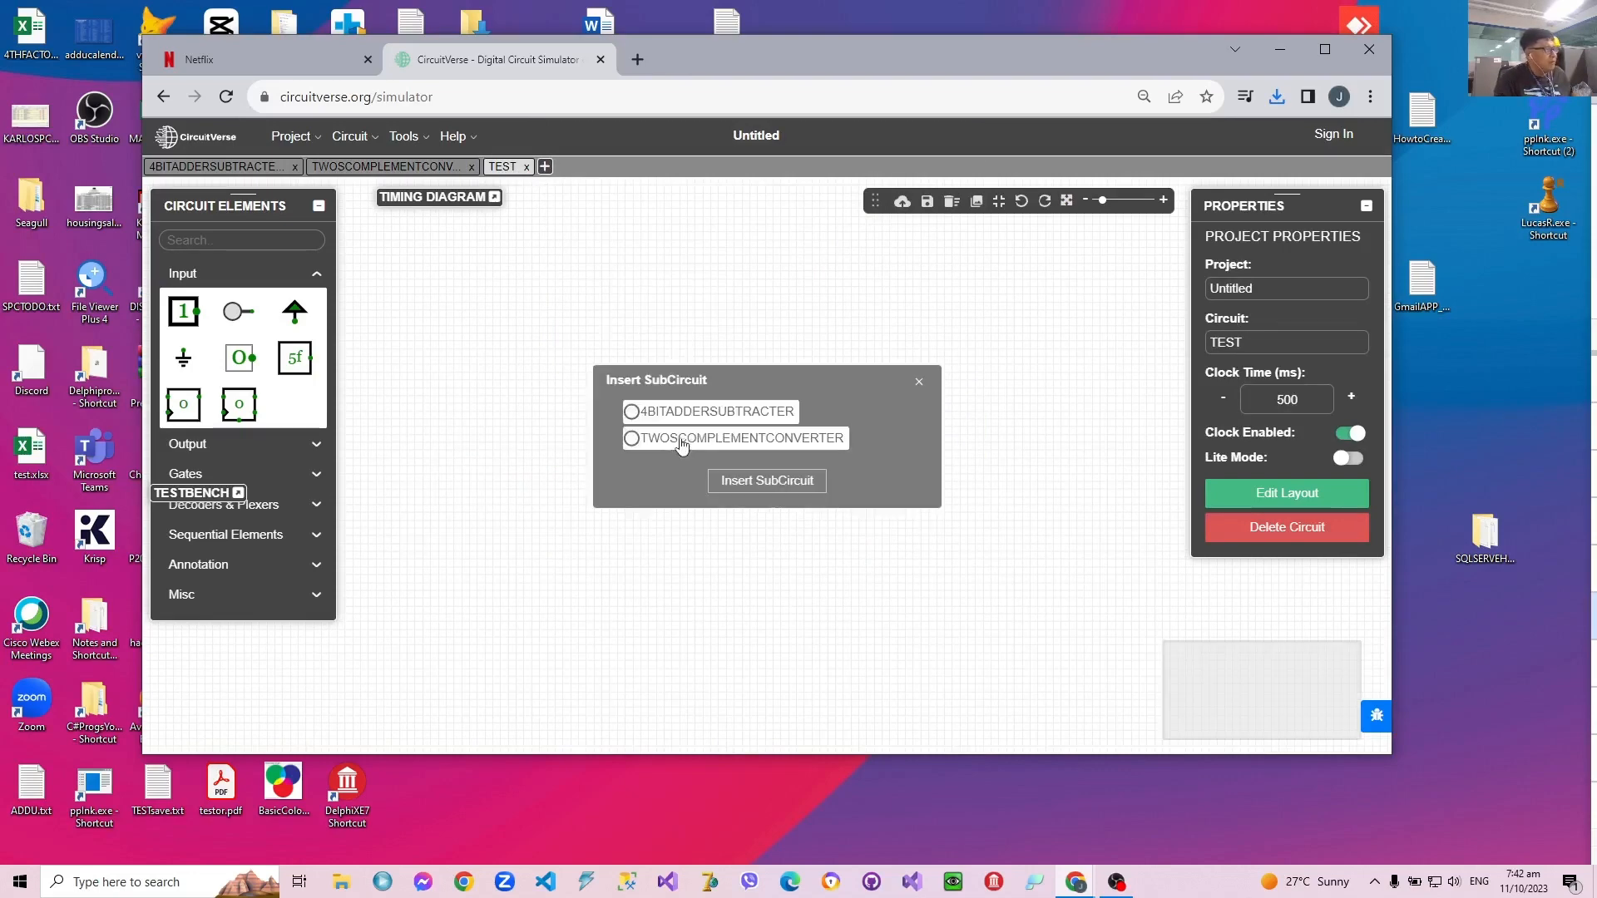
left_click(632, 438)
left_click(757, 482)
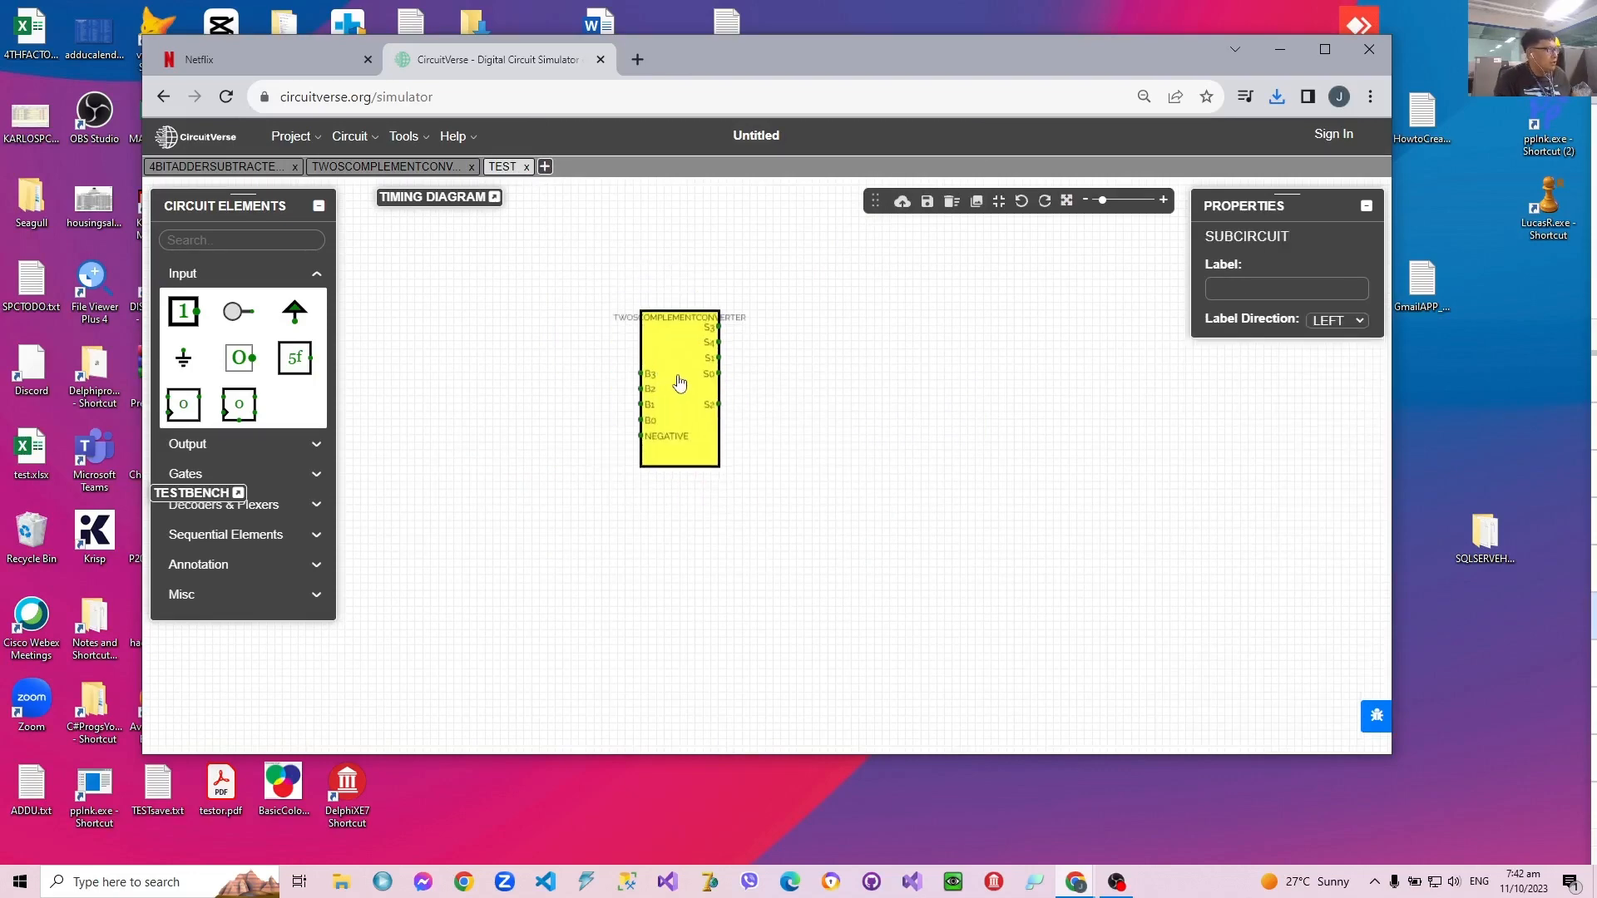
left_click_drag(680, 383, 645, 379)
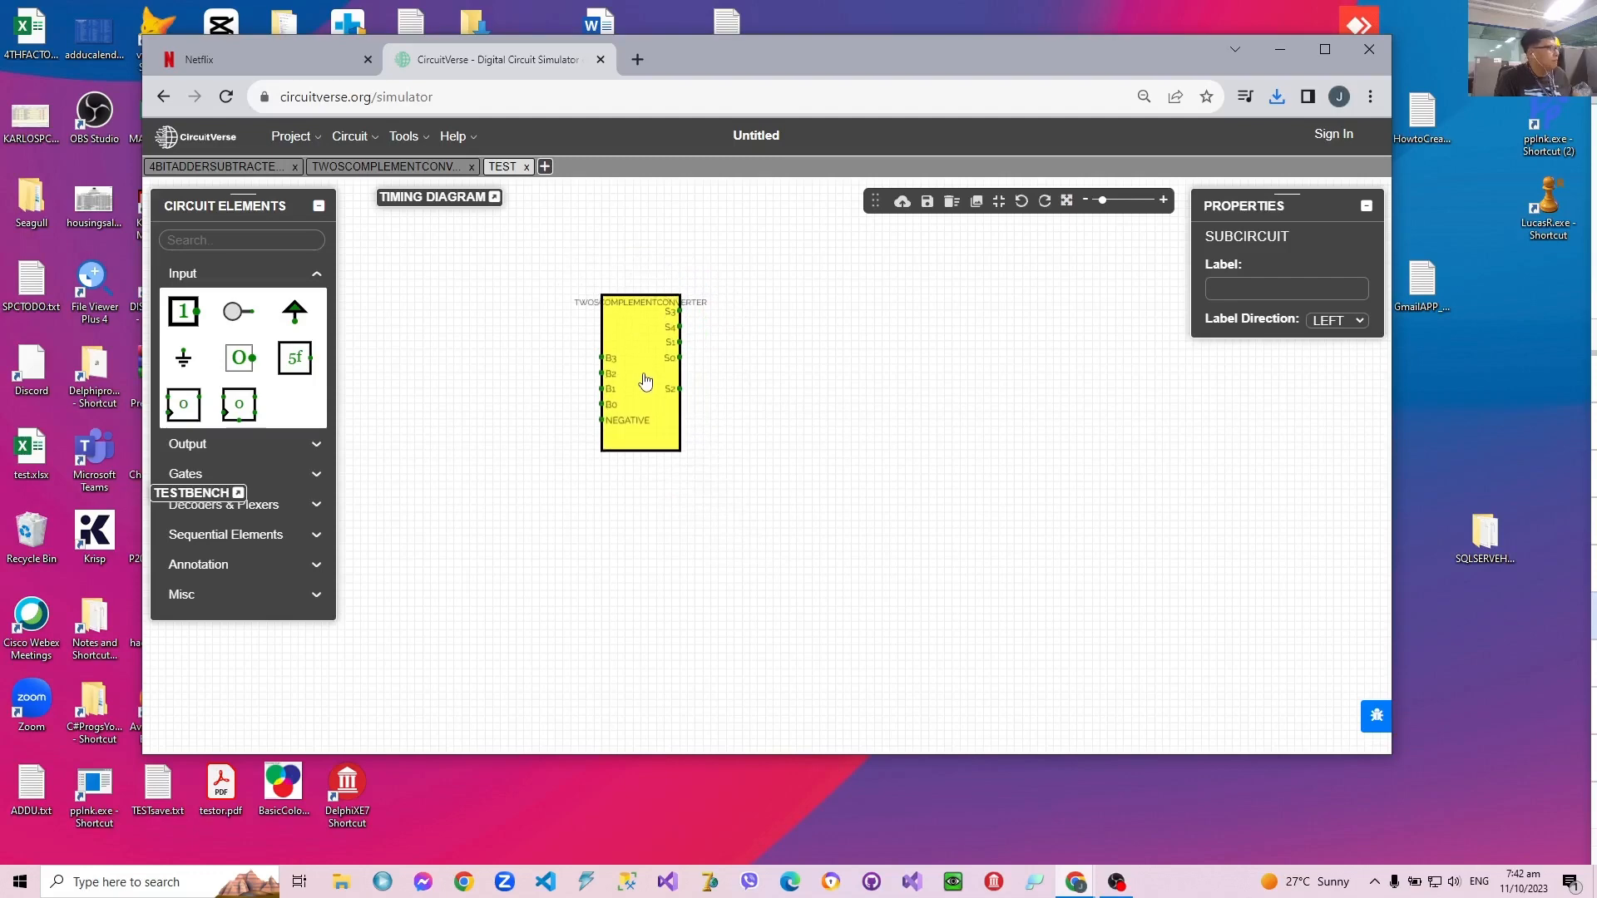
Step: Place four 1-bit inputs in a horizontal row to the left of the converter subcircuit, level with its B3 pin
left_click(185, 316)
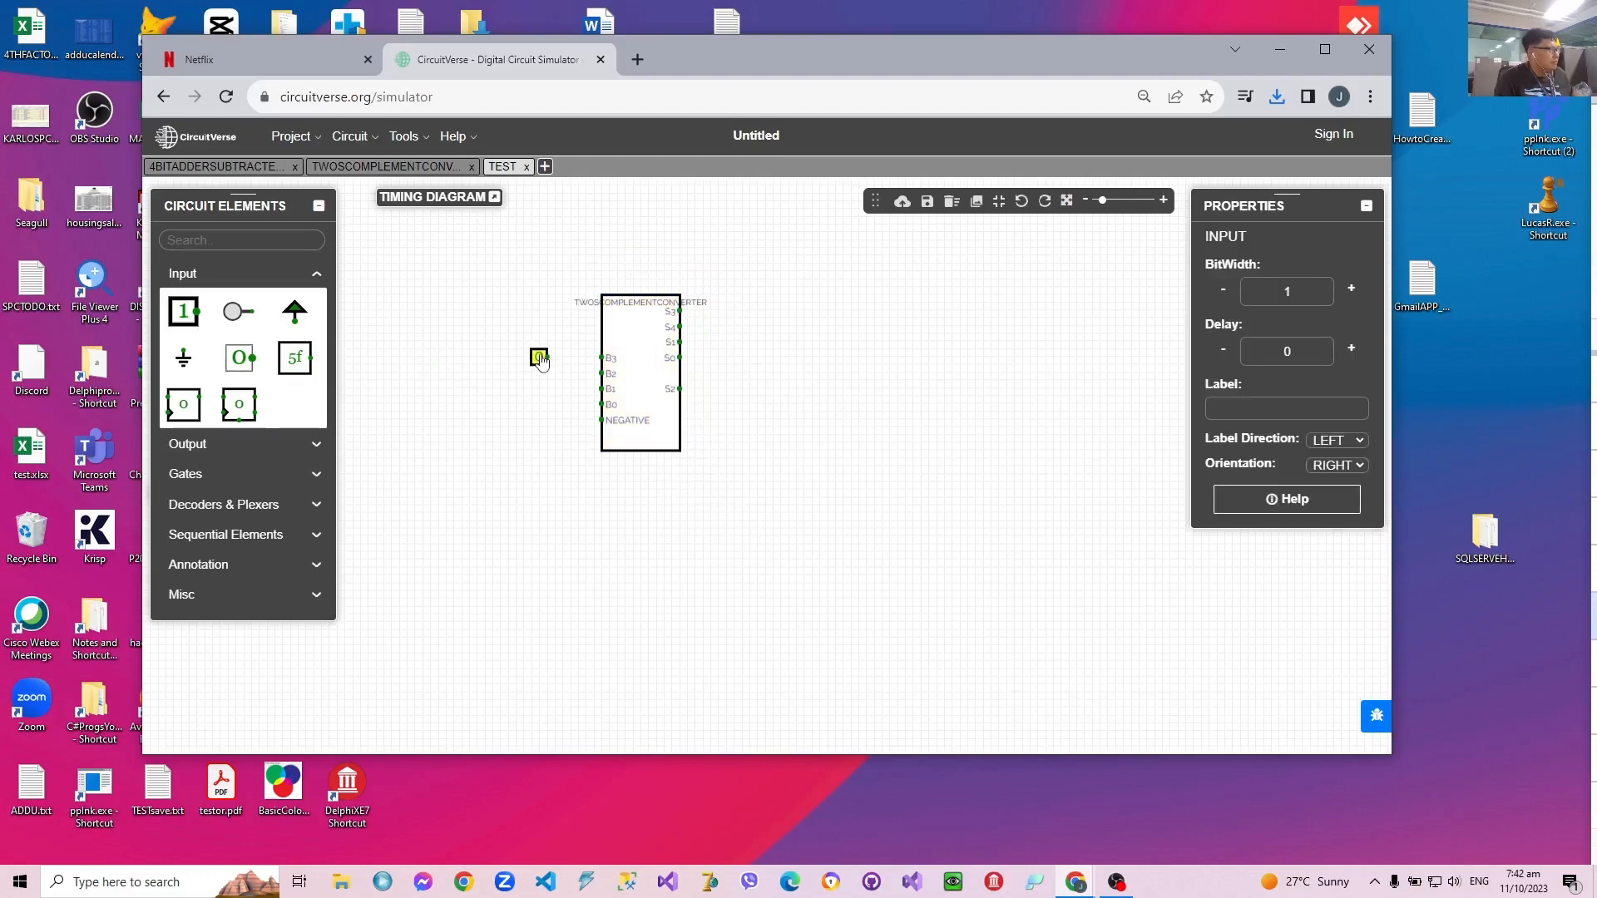
left_click(539, 360)
left_click(184, 312)
left_click(508, 358)
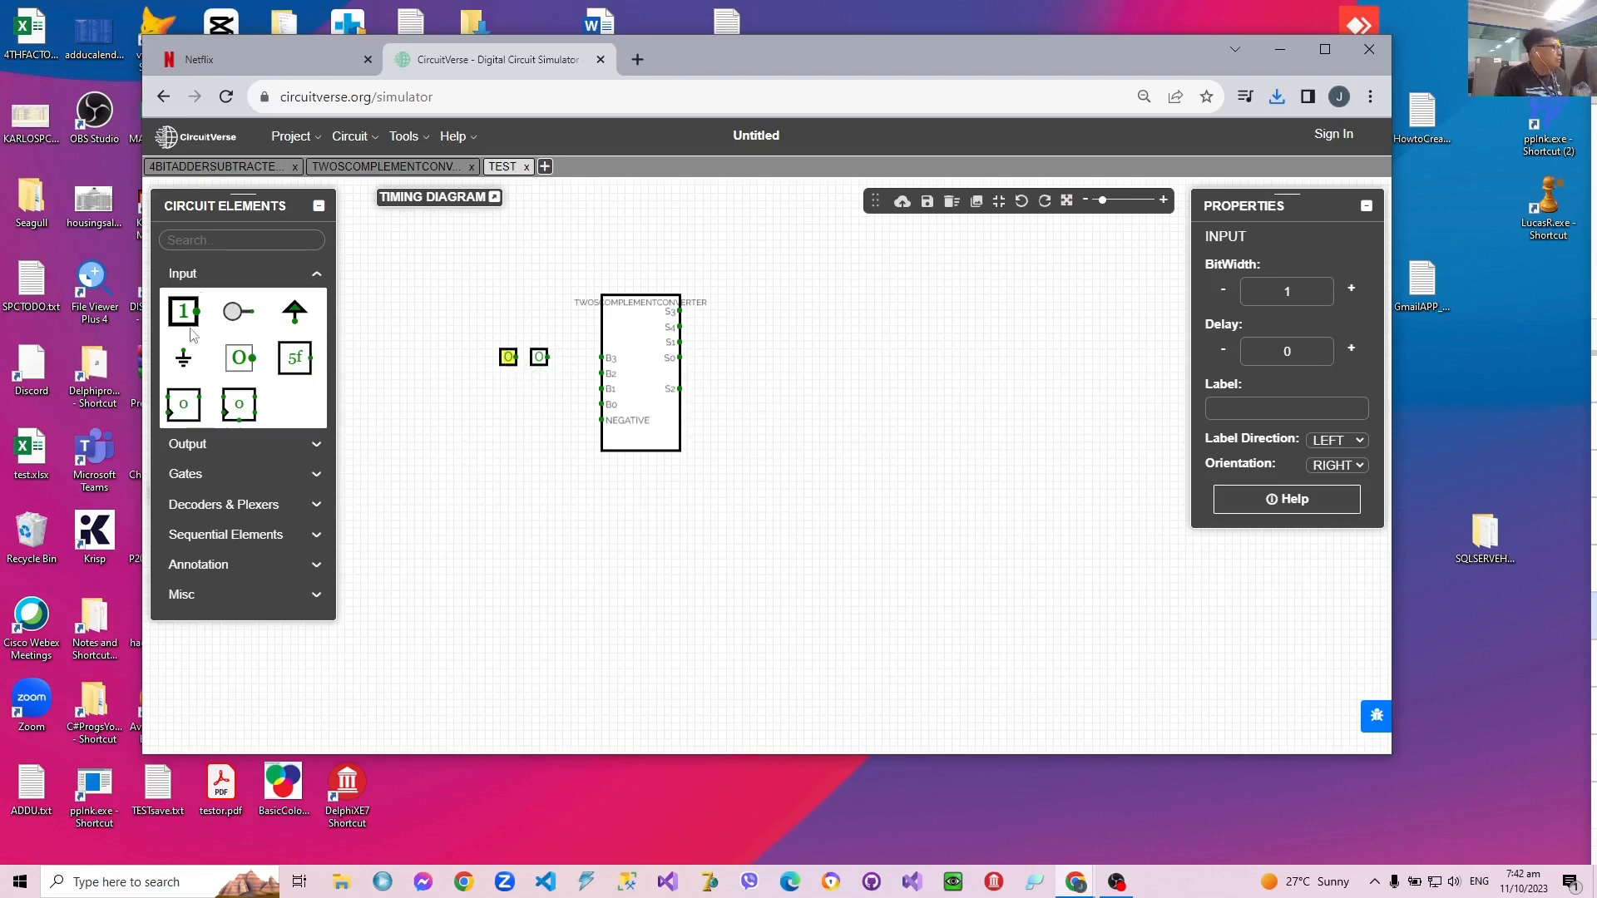
left_click(470, 358)
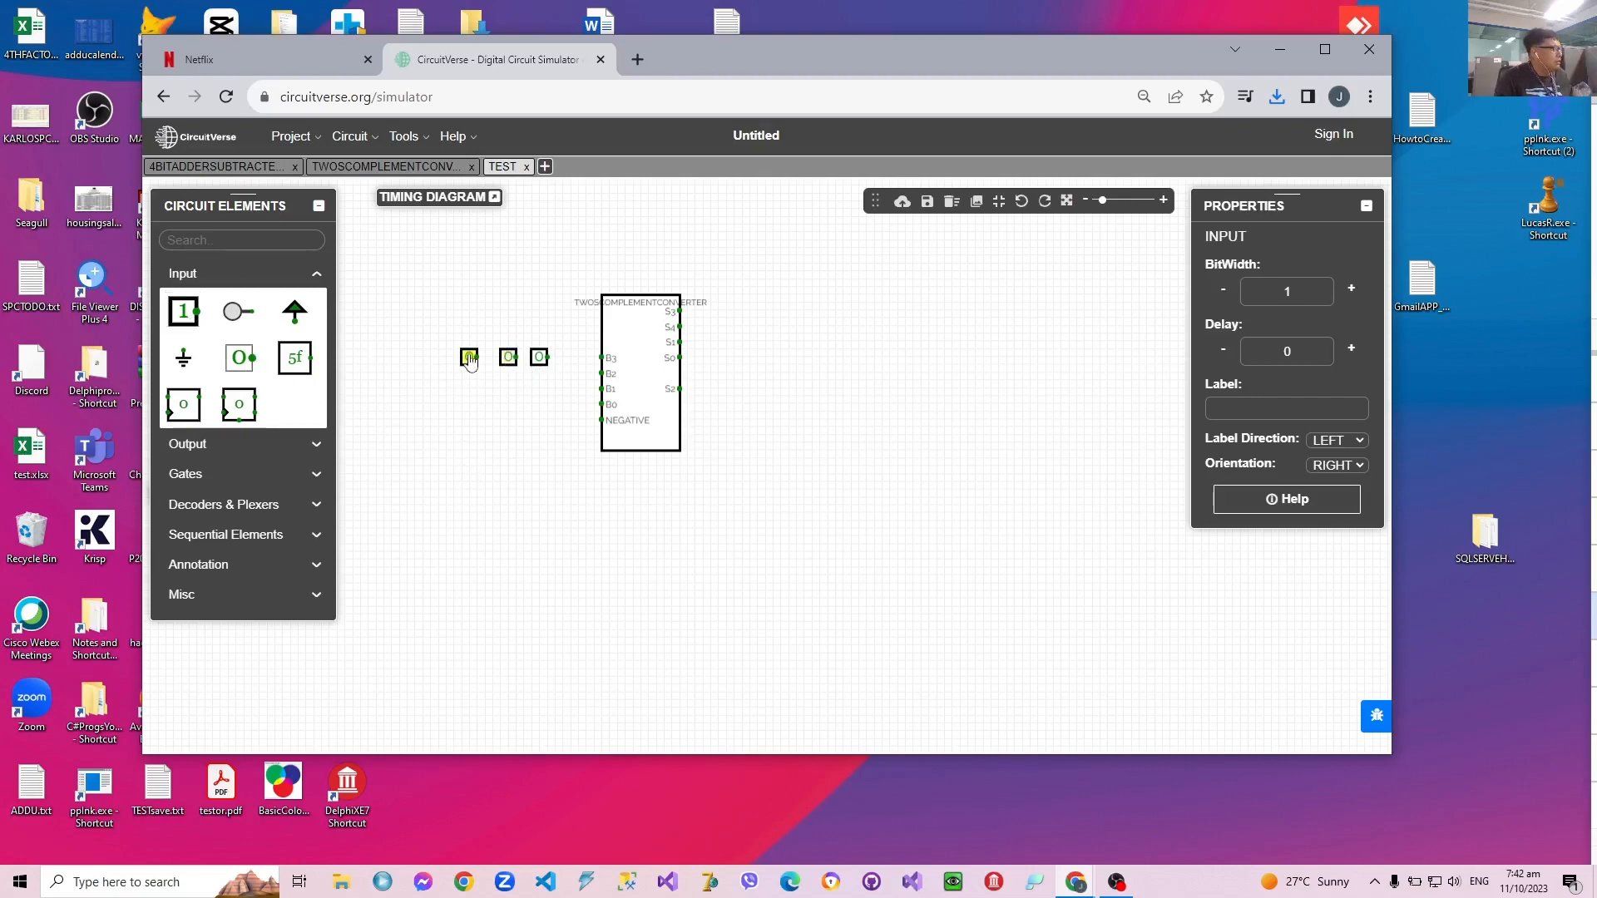
left_click(184, 312)
left_click(438, 357)
Step: Add a 1-bit output to the right of the converter subcircuit, near the height of its upper S pins
left_click(195, 444)
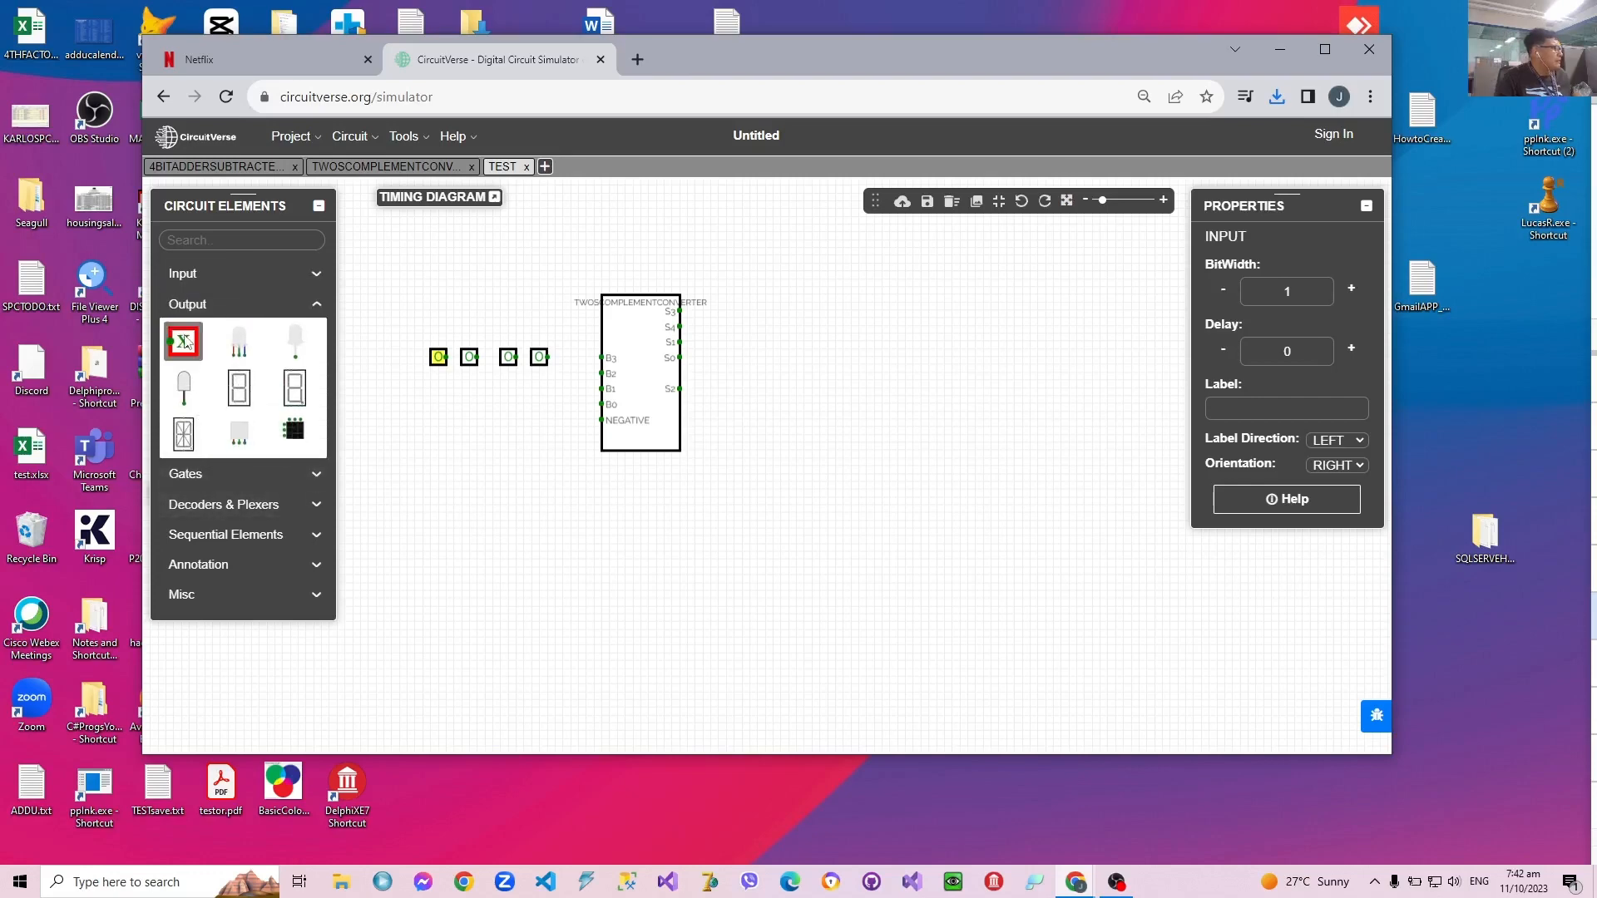
left_click(184, 341)
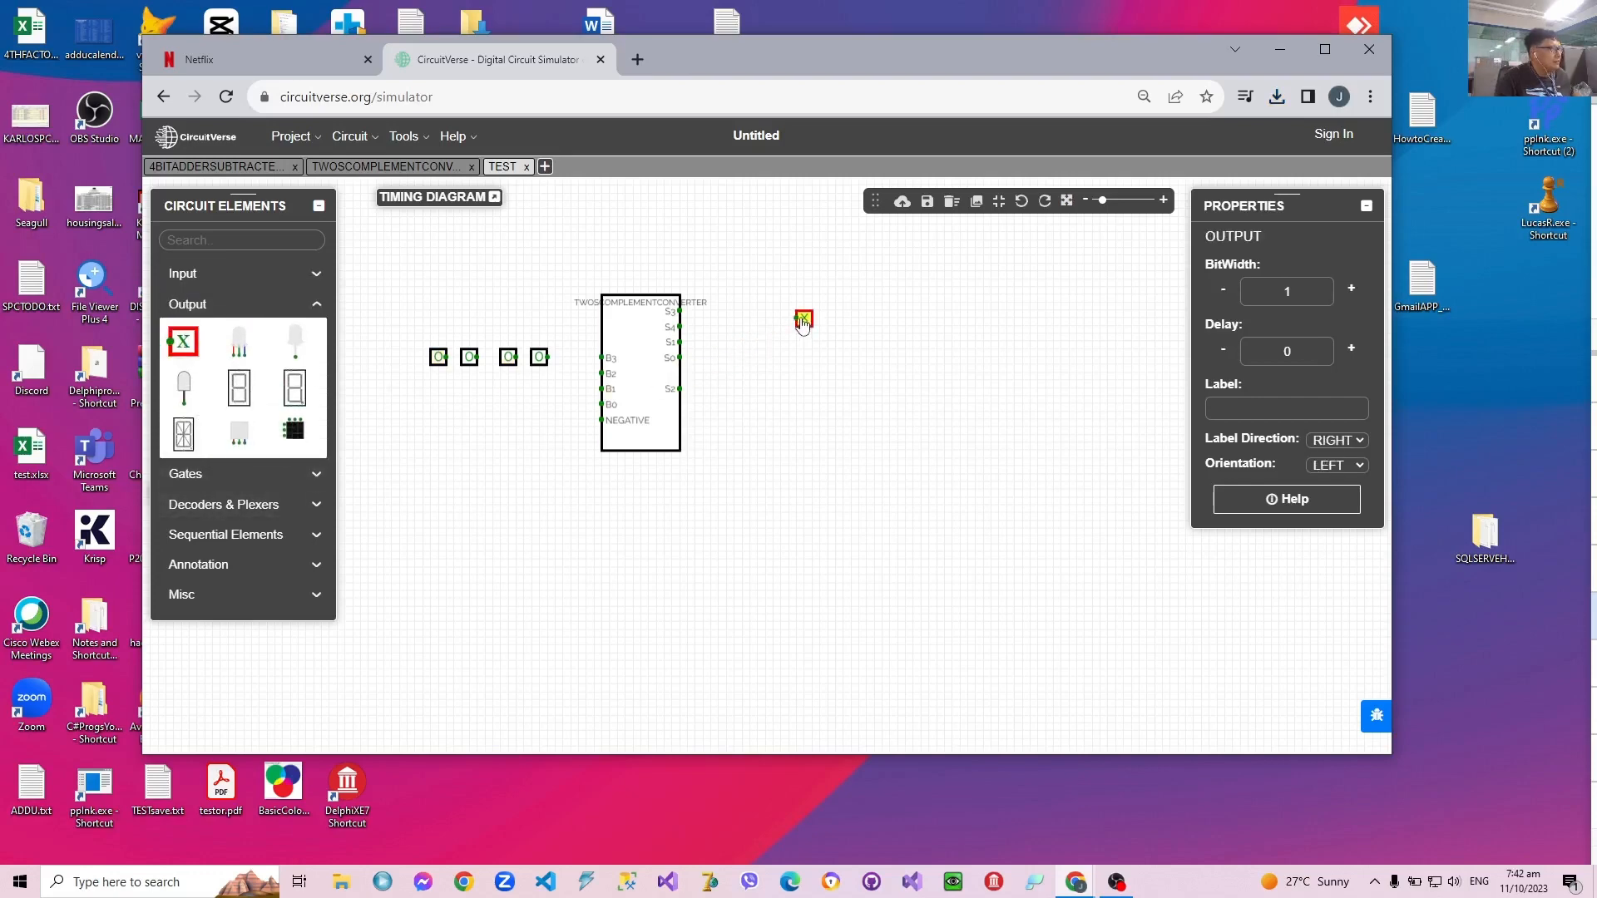
left_click(810, 321)
Step: Wire the four inputs, from rightmost to leftmost, to the subcircuit's B0, B1, B2 and B3 pins
left_click(547, 356)
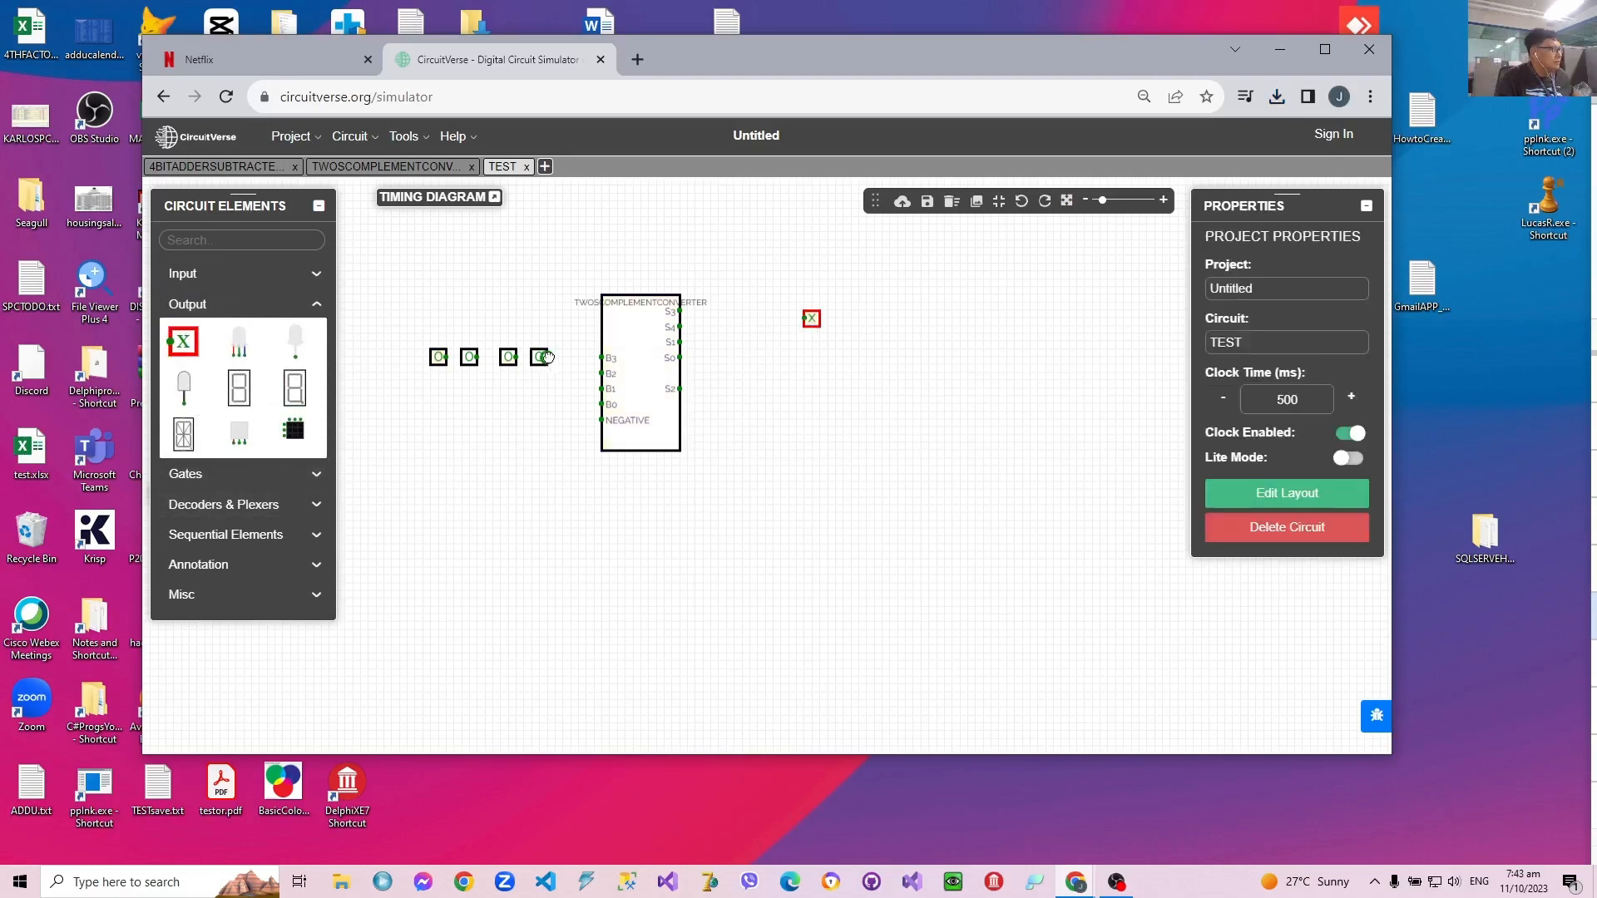
mouse_move(548, 357)
left_mouse_down()
mouse_move(566, 360)
mouse_move(574, 404)
mouse_move(523, 388)
left_mouse_up()
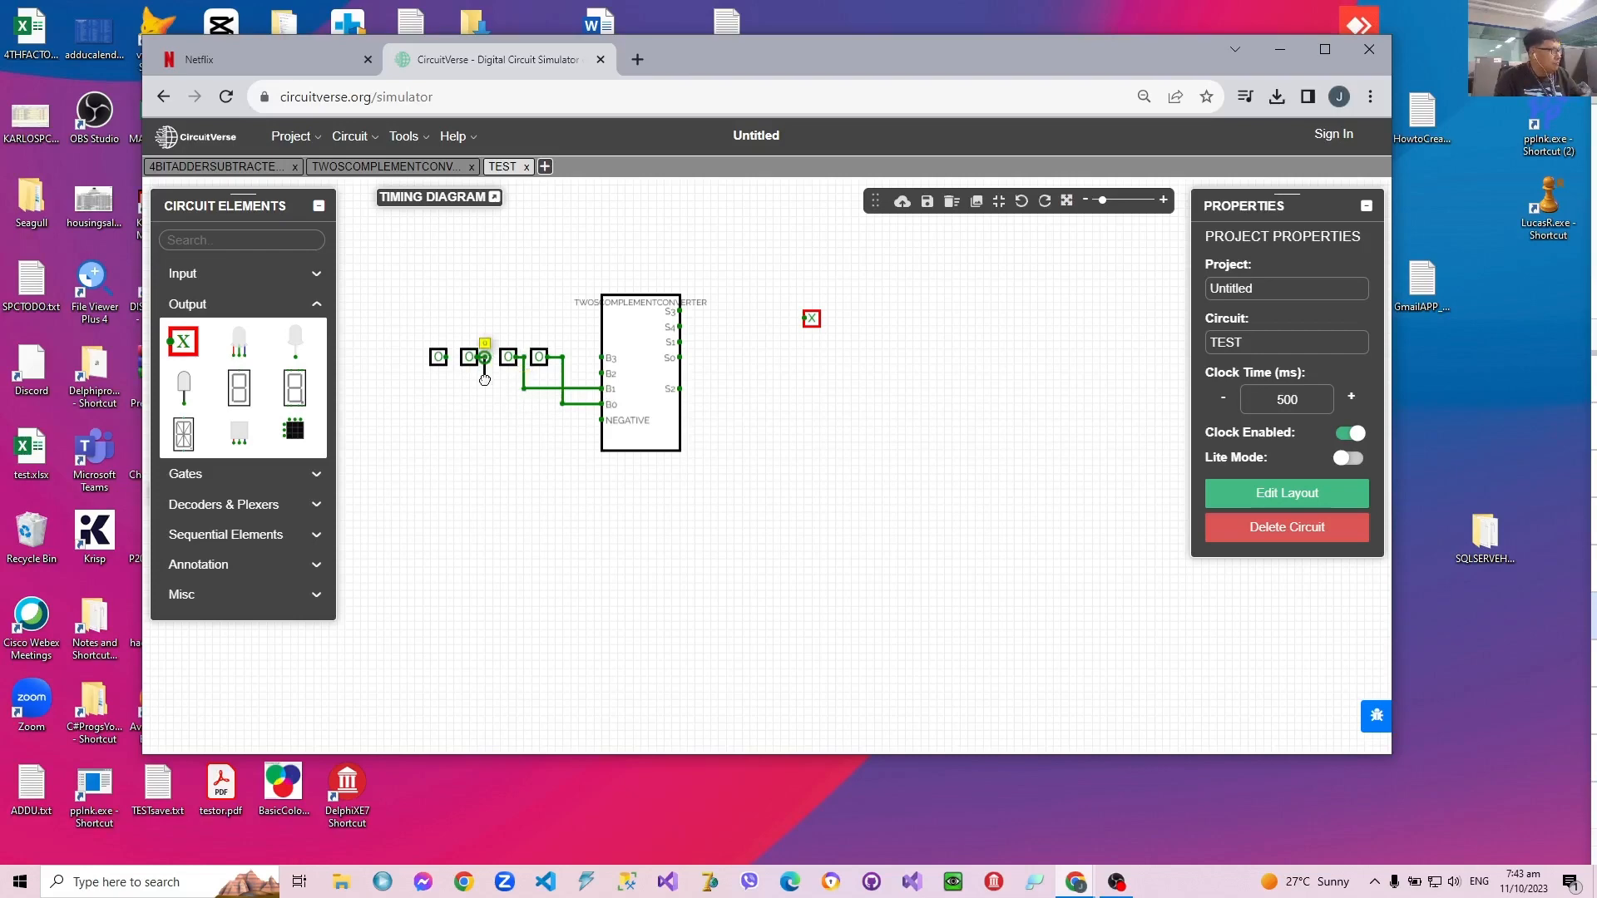
left_click_drag(484, 379, 484, 380)
left_click_drag(608, 376, 485, 380)
left_click_drag(453, 357, 601, 357)
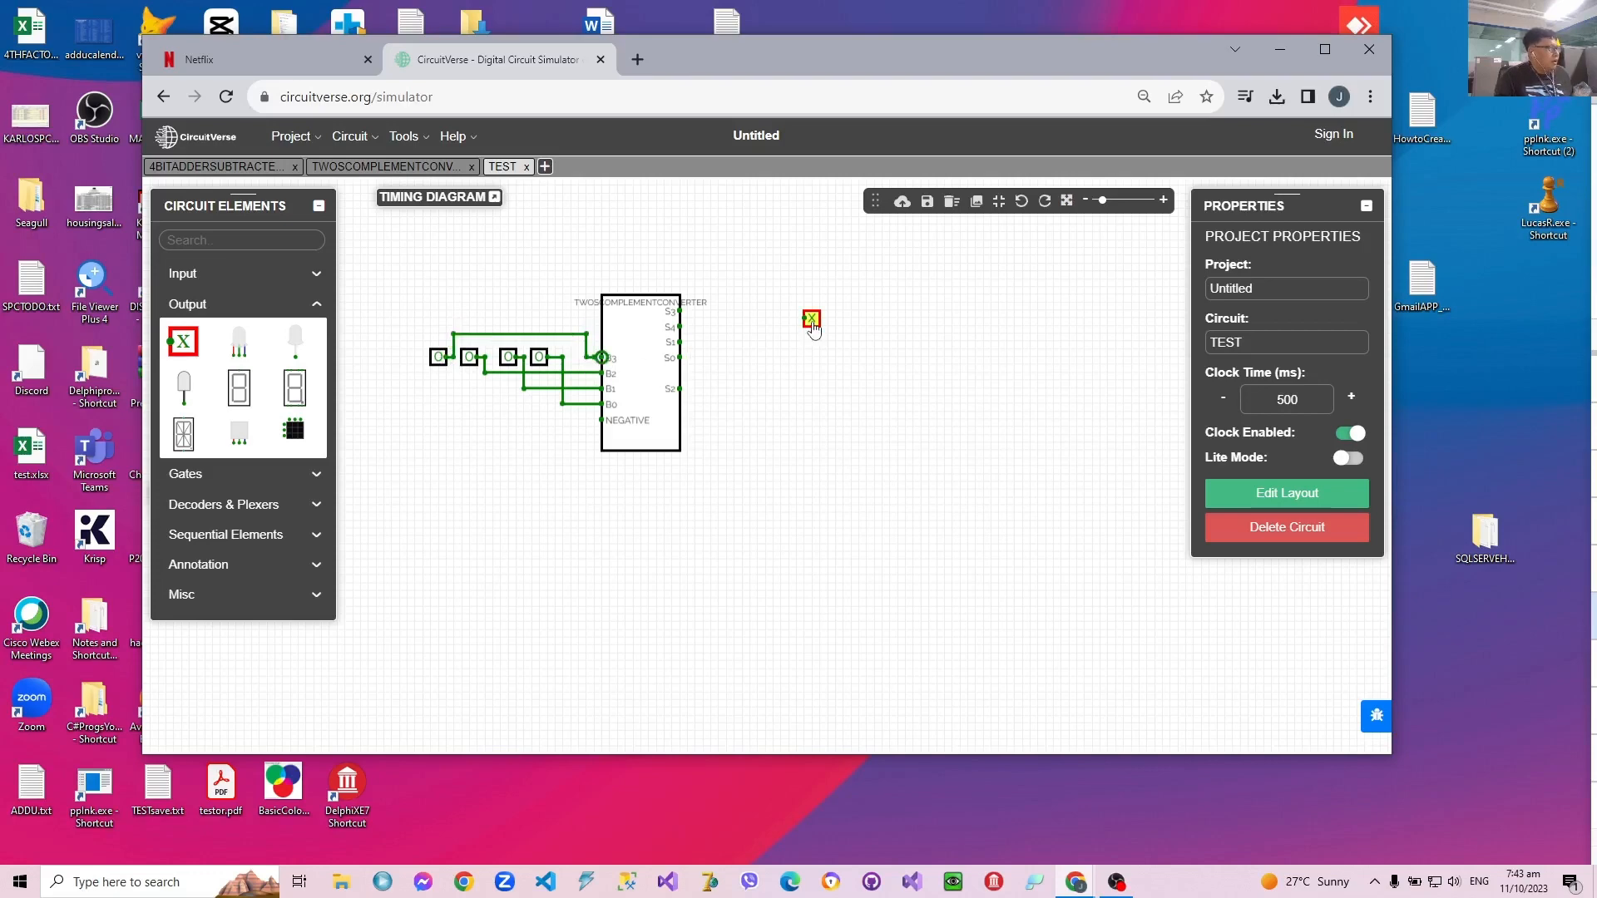
Step: Move the output slightly farther right and wire it to the subcircuit's S0 pin, deleting the stray wire segments beside it
mouse_move(814, 329)
left_mouse_down()
mouse_move(852, 333)
mouse_move(820, 339)
mouse_move(825, 375)
mouse_move(820, 357)
left_mouse_up()
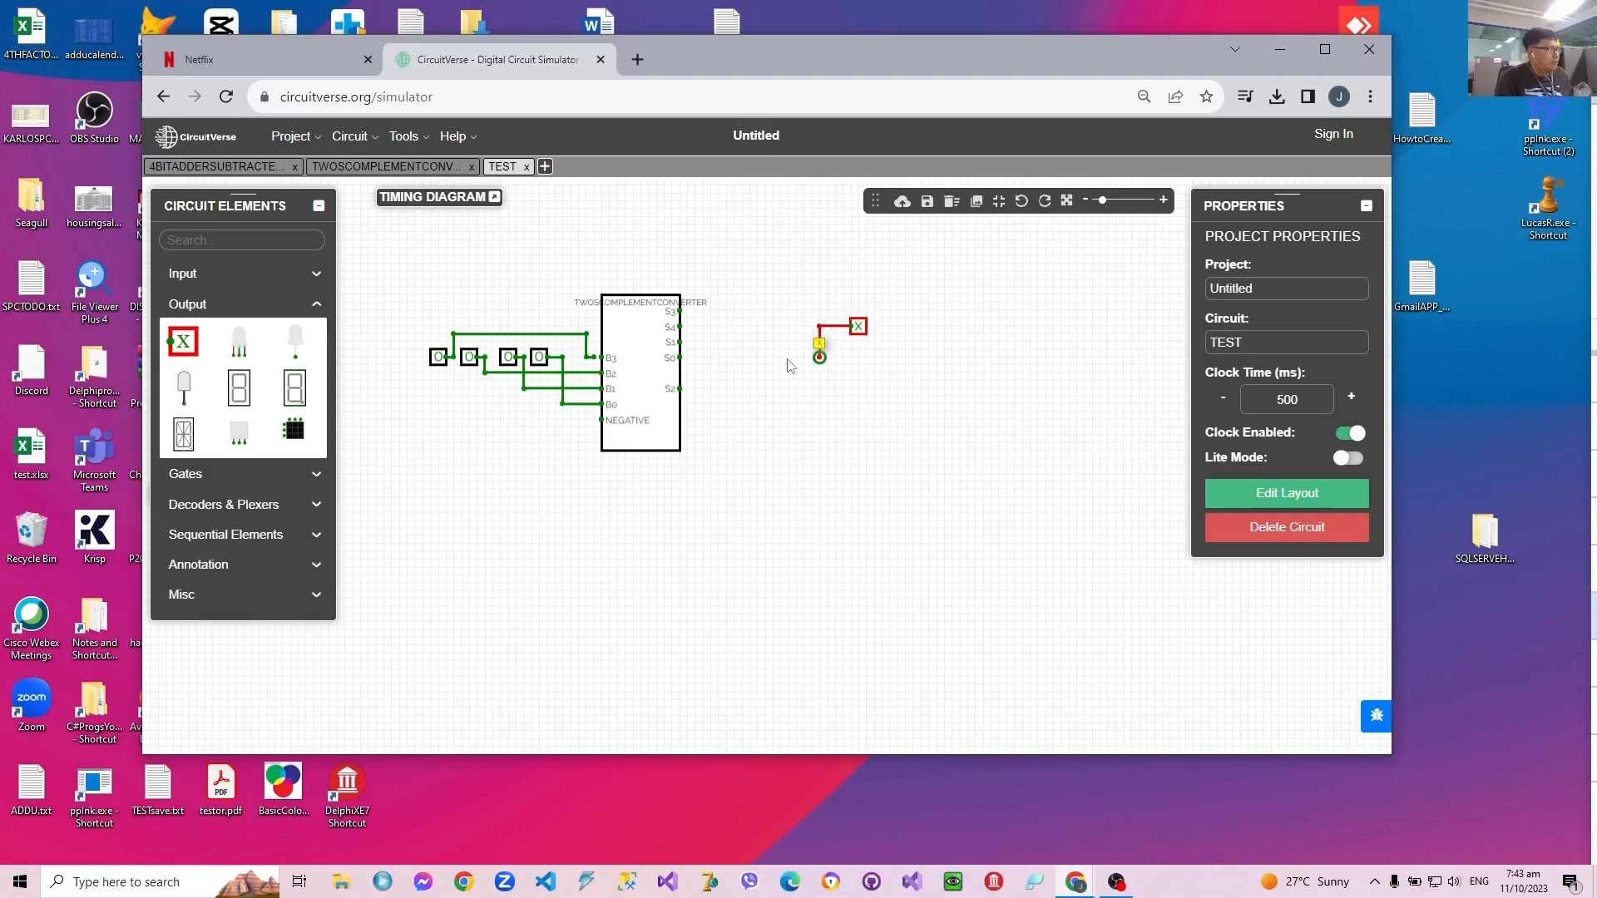
left_click_drag(679, 358, 842, 344)
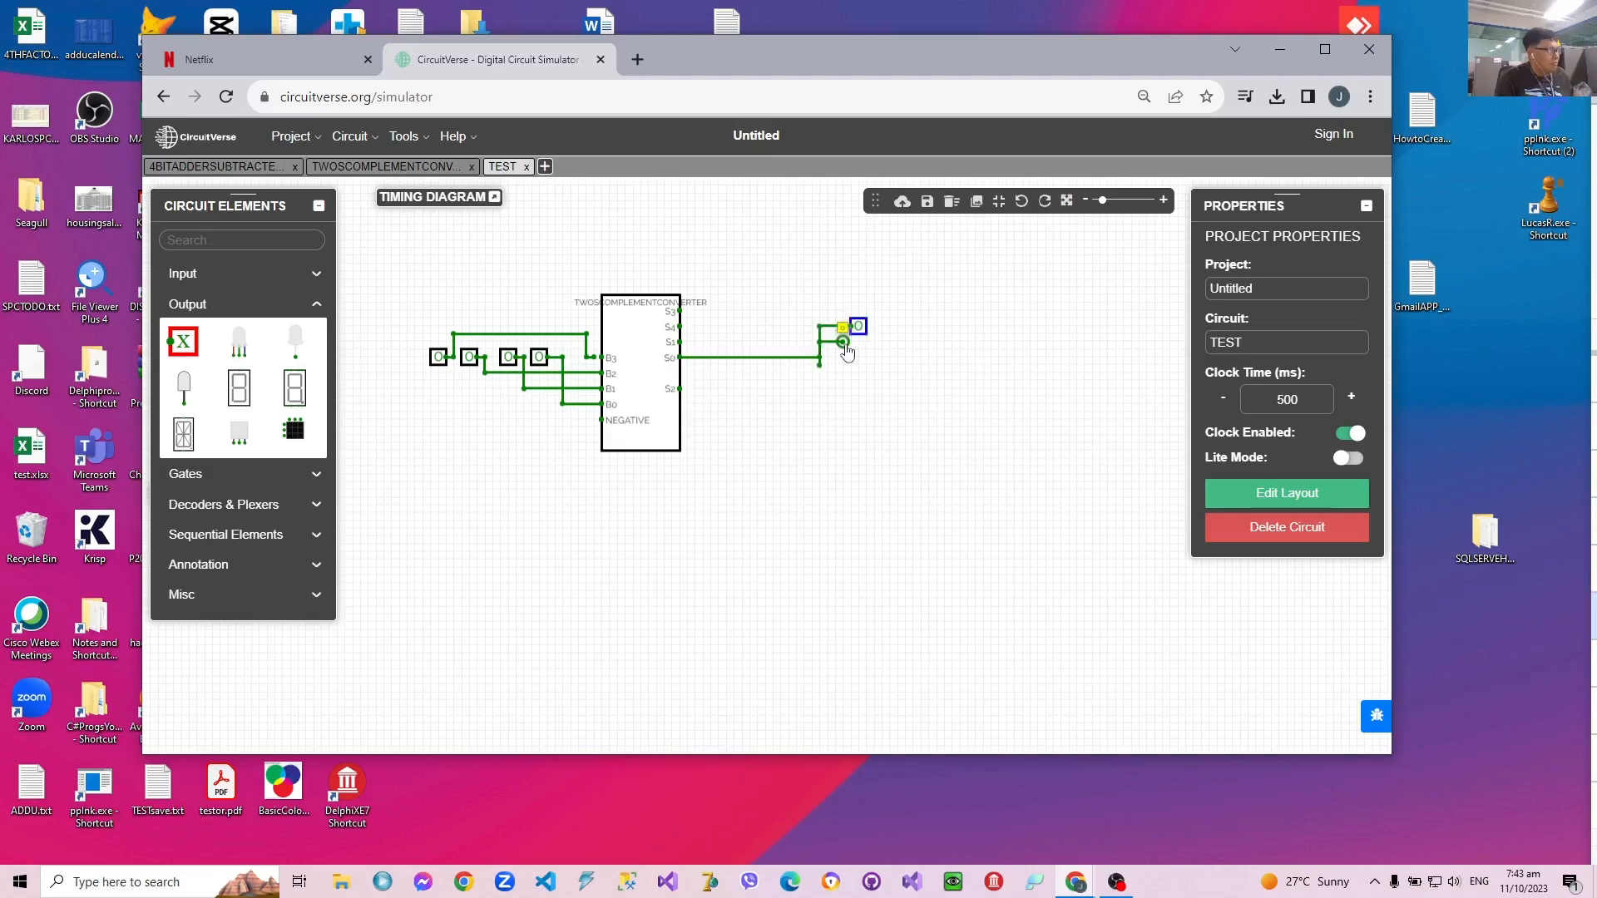
left_click(831, 328)
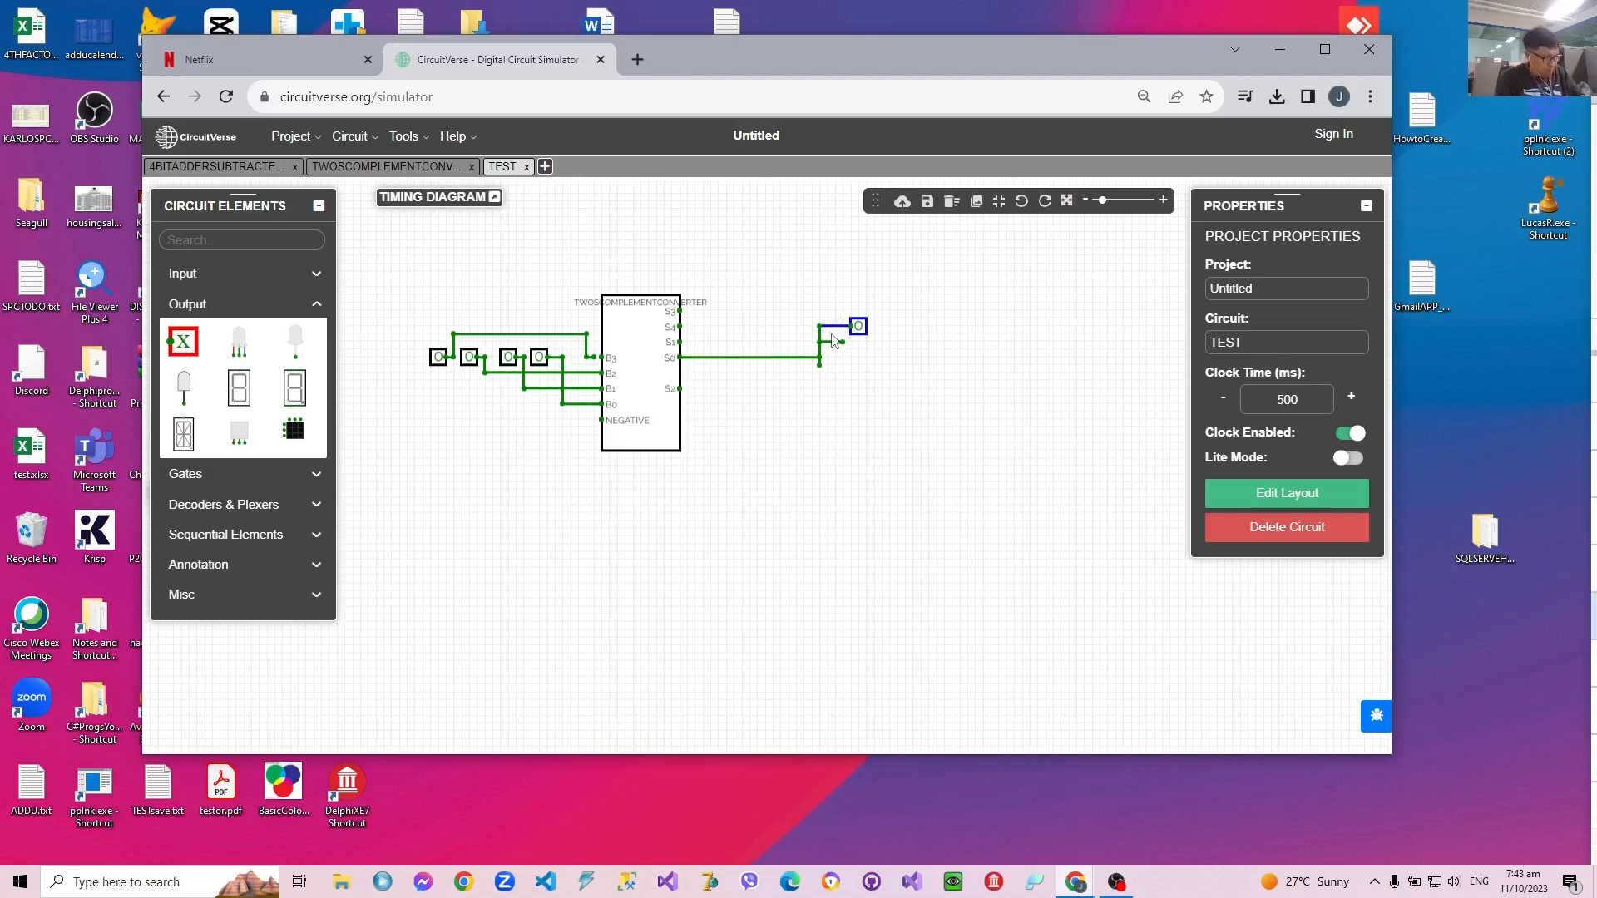
key("Delete")
key("Delete")
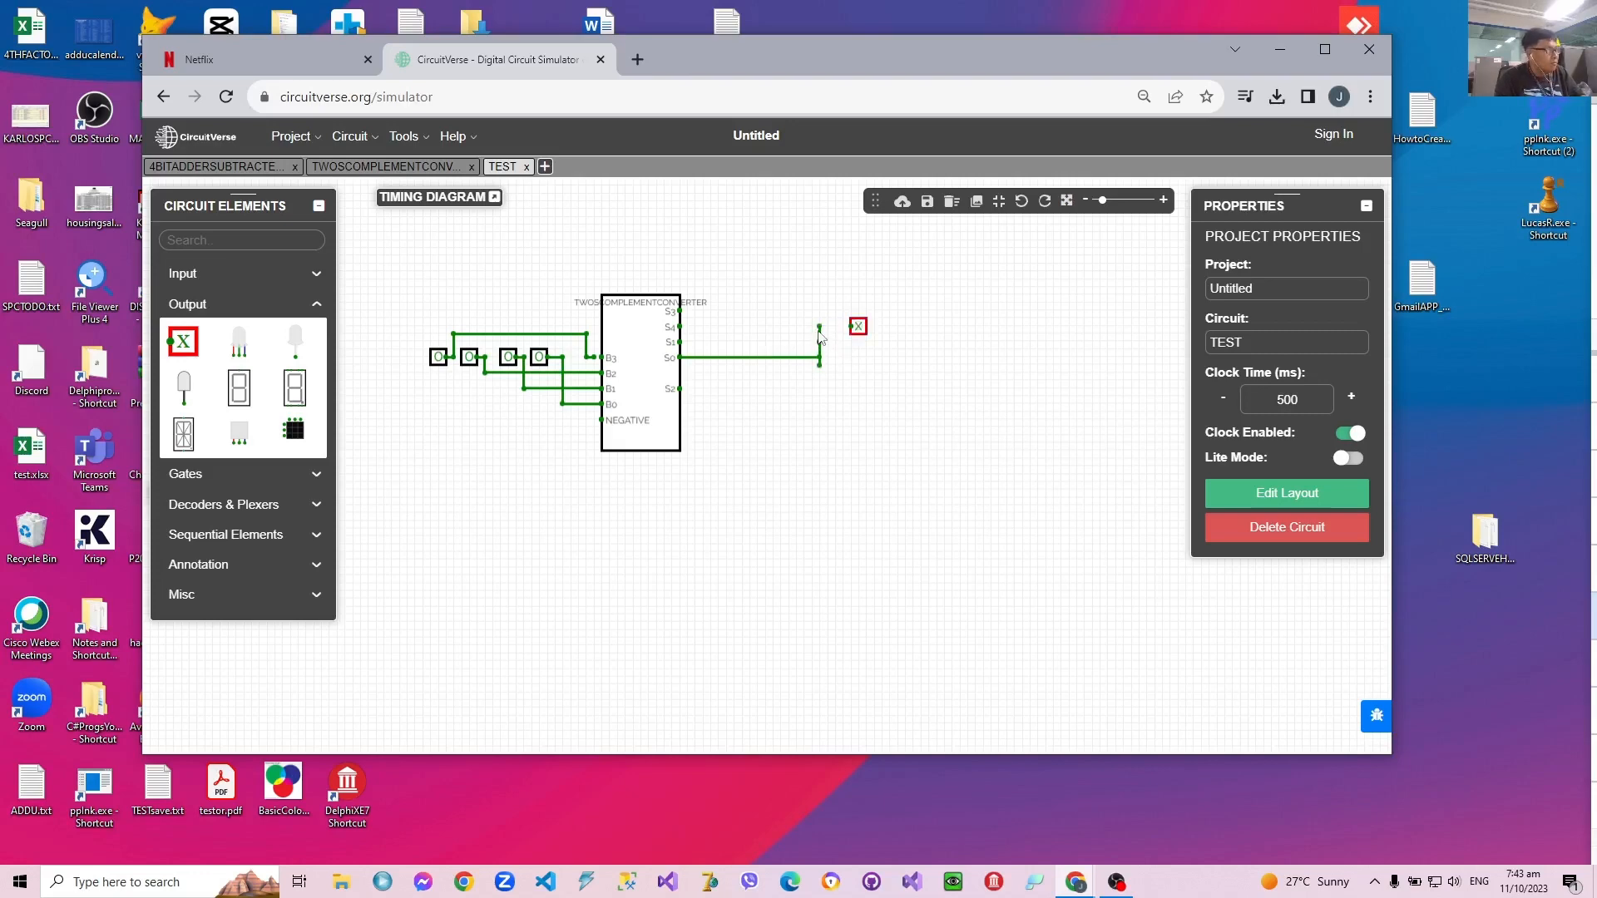
left_click(820, 336)
key("Delete")
left_click_drag(840, 358, 842, 326)
Step: Duplicate the wired output, remove the stray wire from the copy, and place it immediately left of the original output
left_click(857, 326)
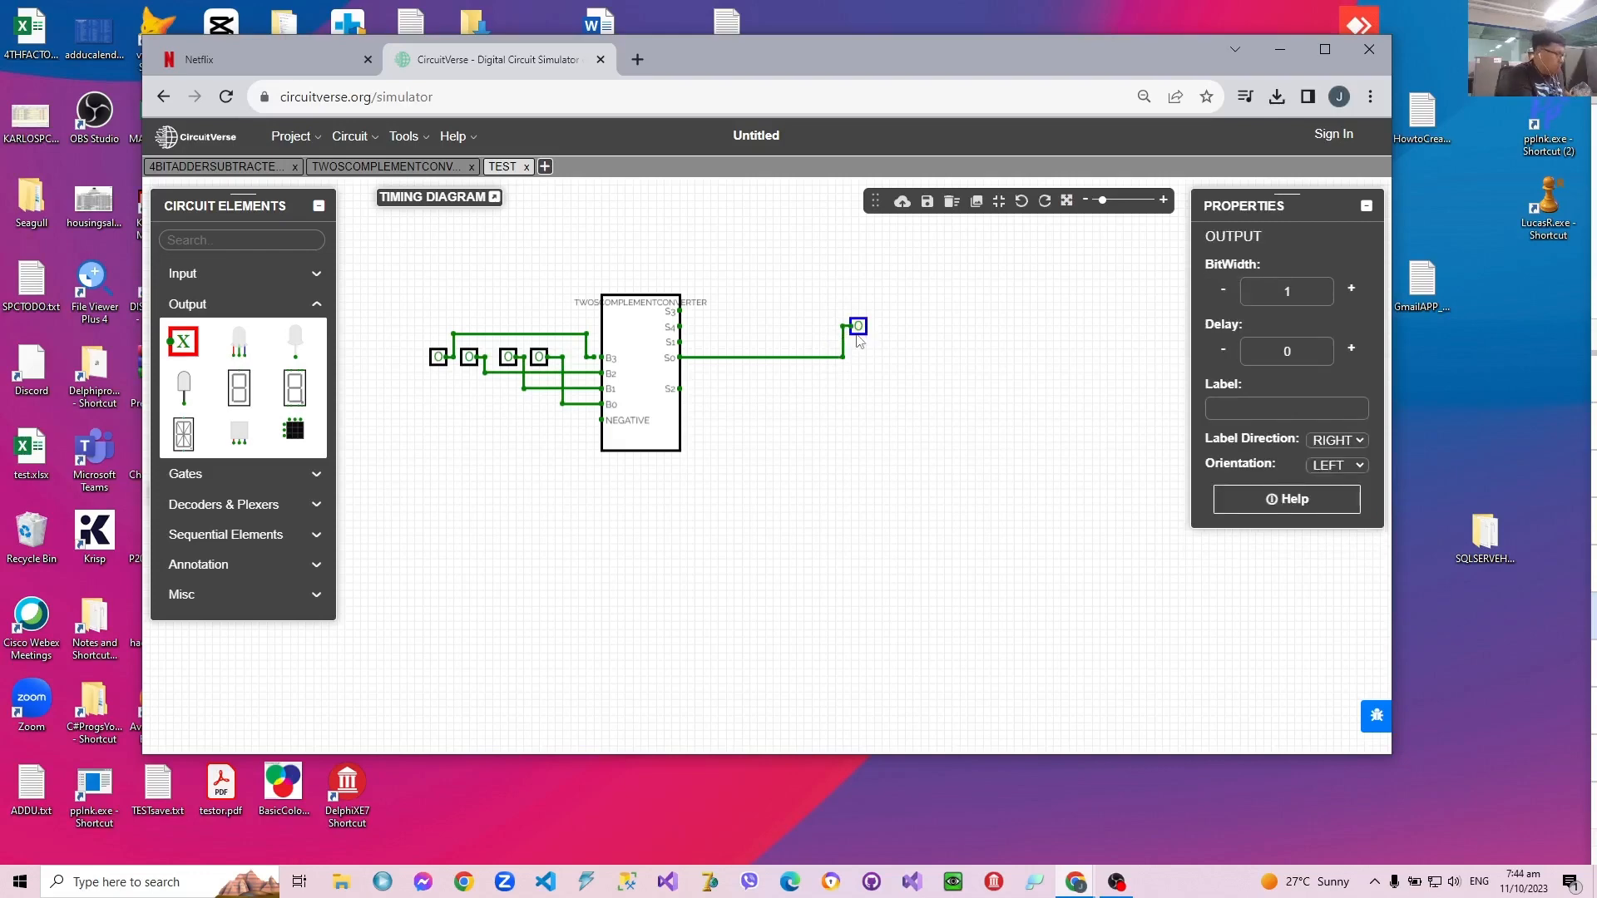
left_click(780, 314)
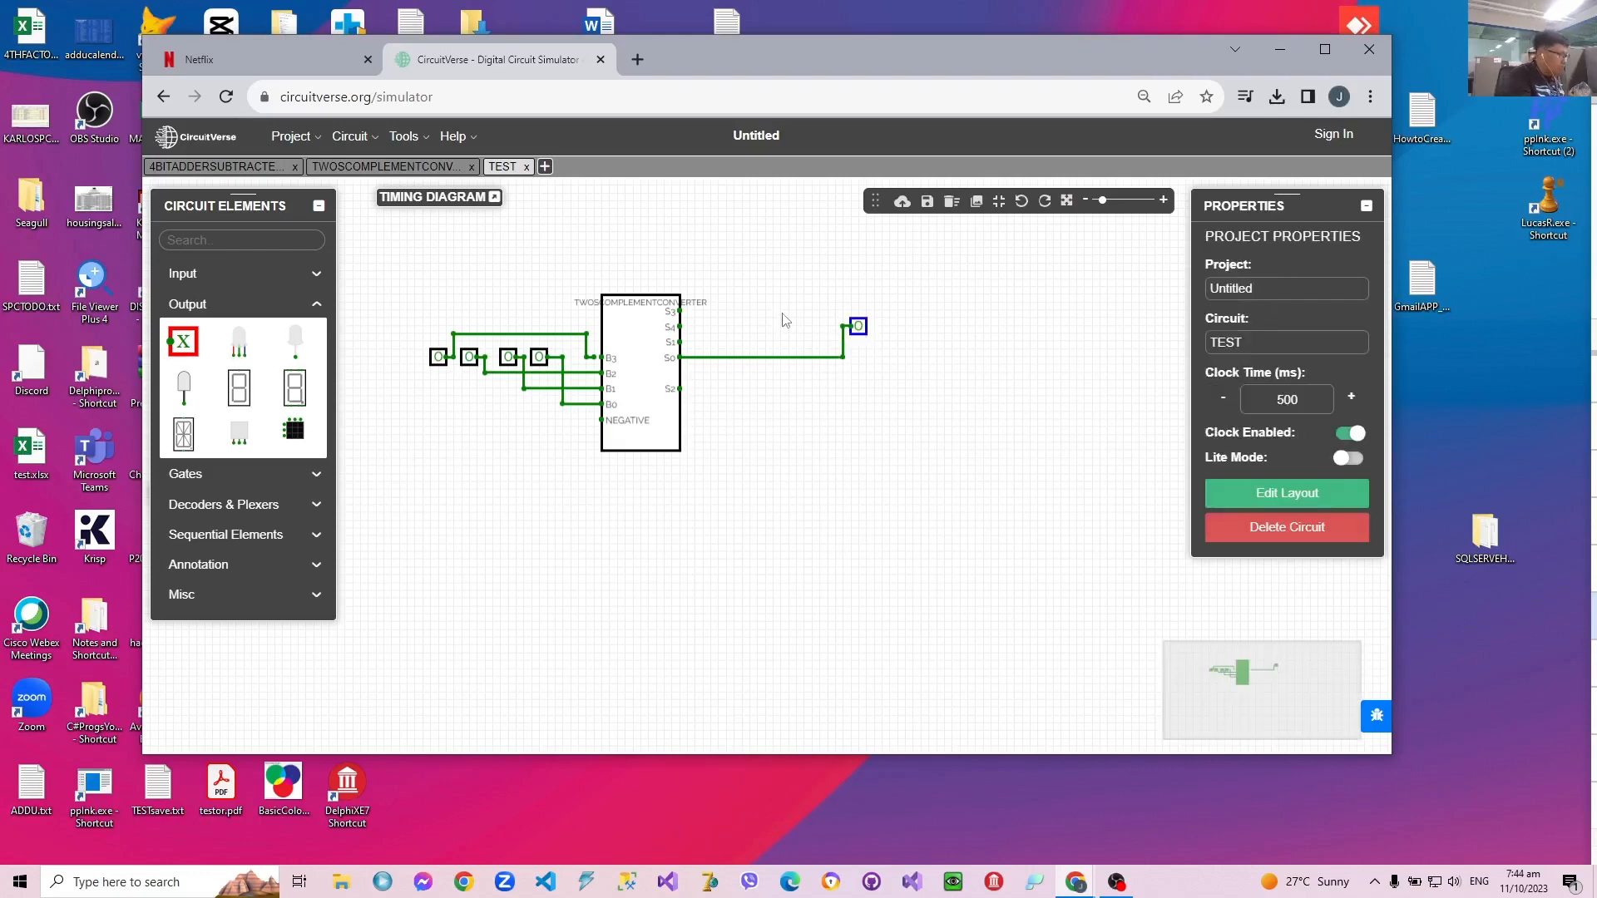
key("ctrl+v")
left_click_drag(776, 311, 819, 334)
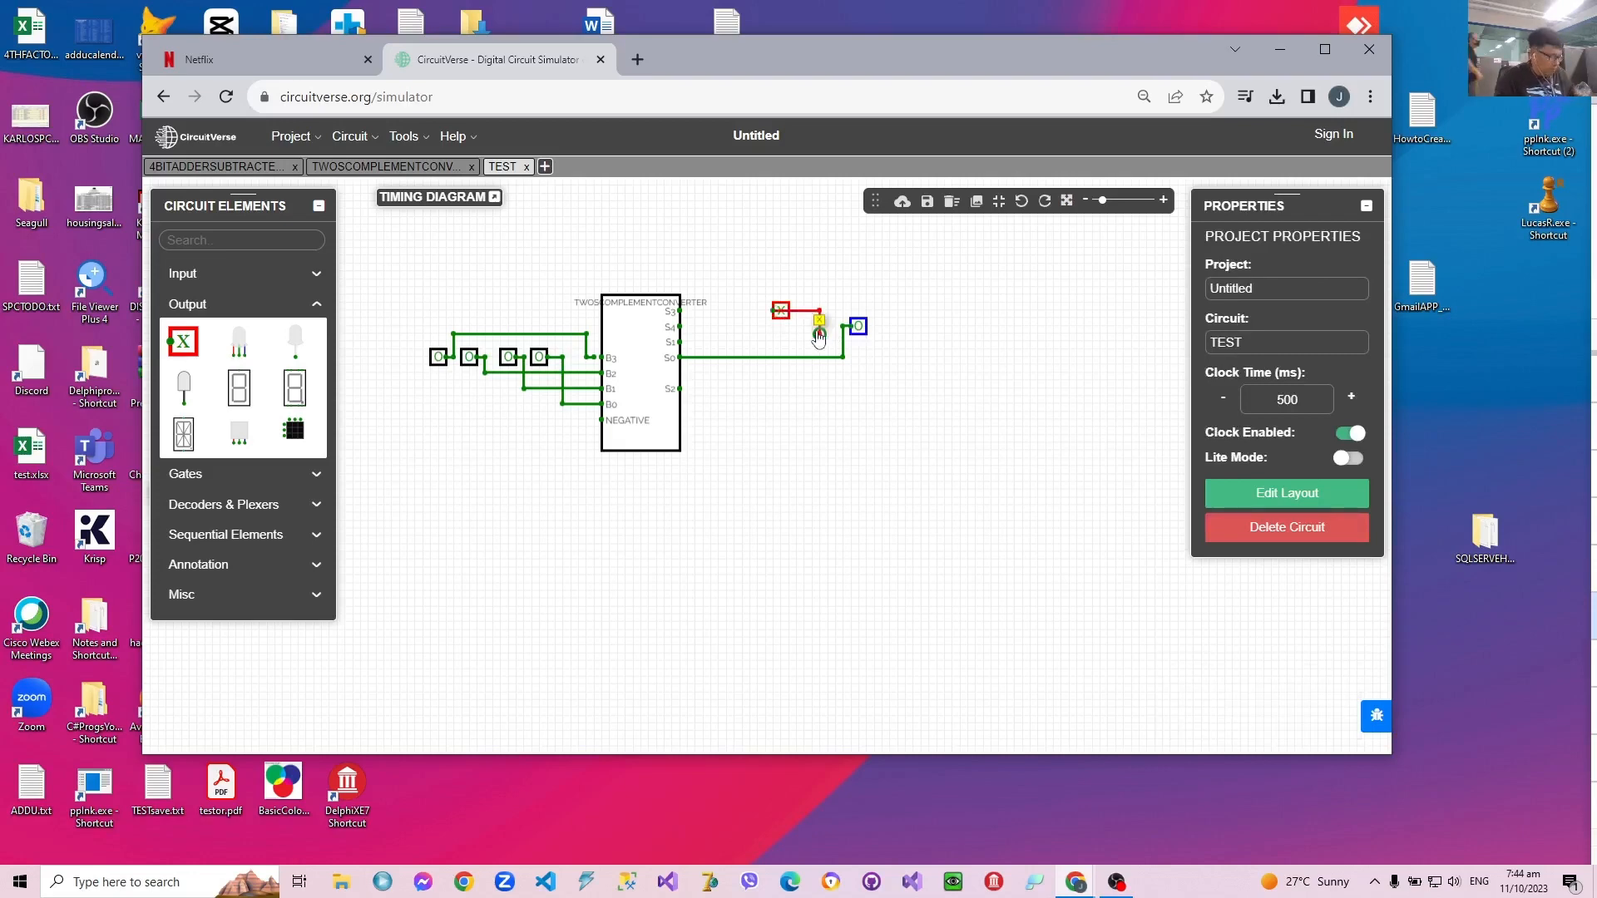
key("Delete")
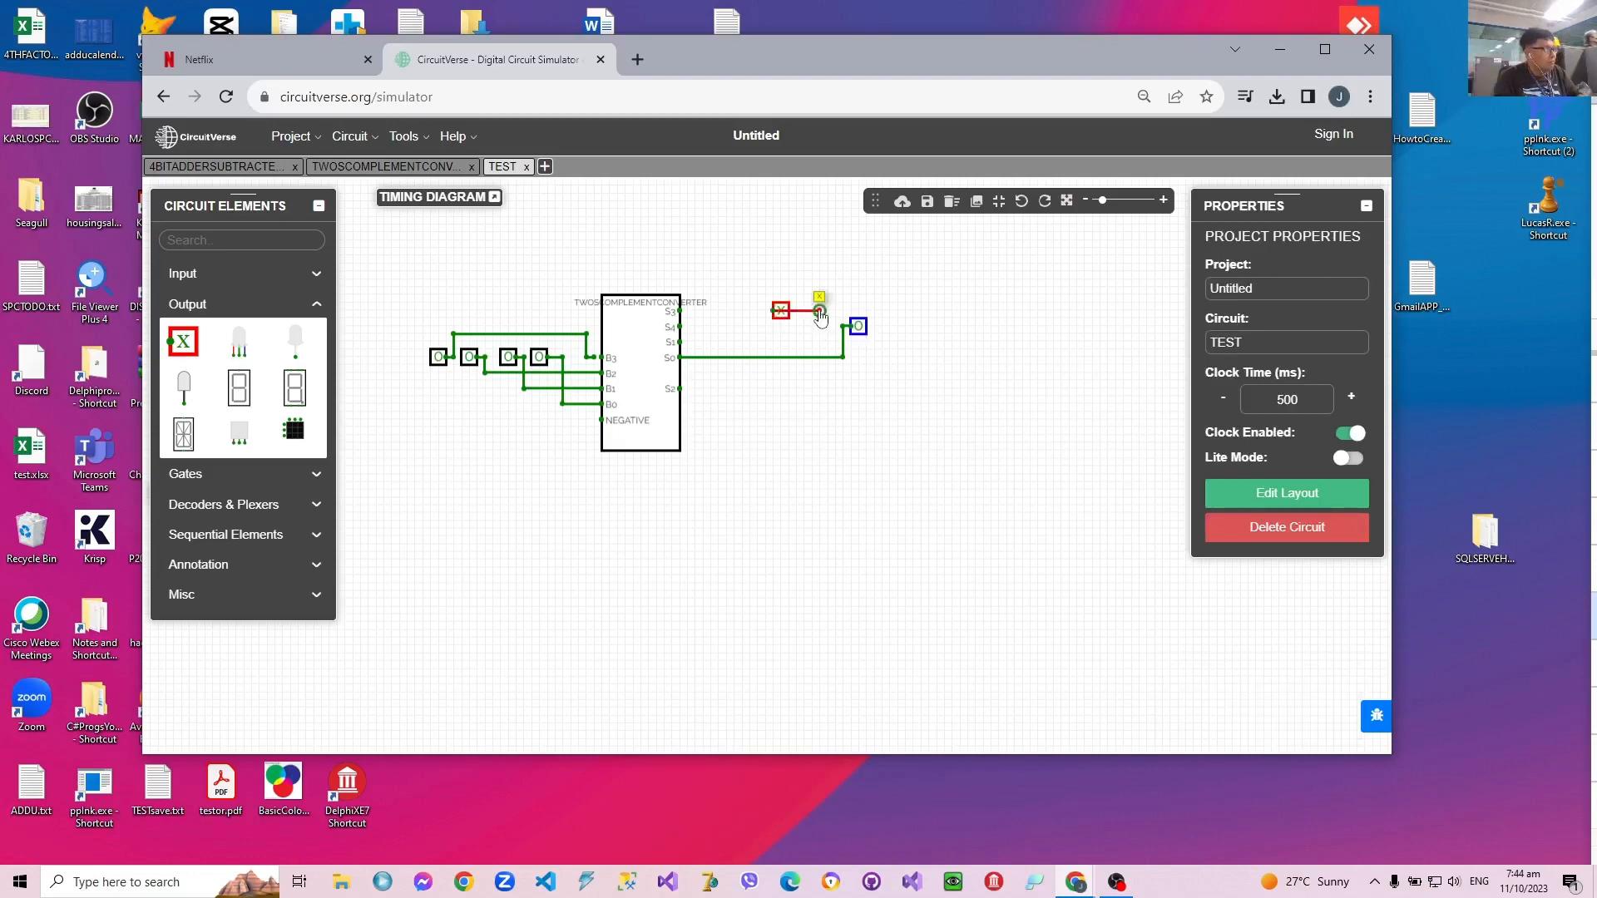
left_click(819, 311)
key("Delete")
left_click(780, 312)
left_click_drag(782, 318, 829, 328)
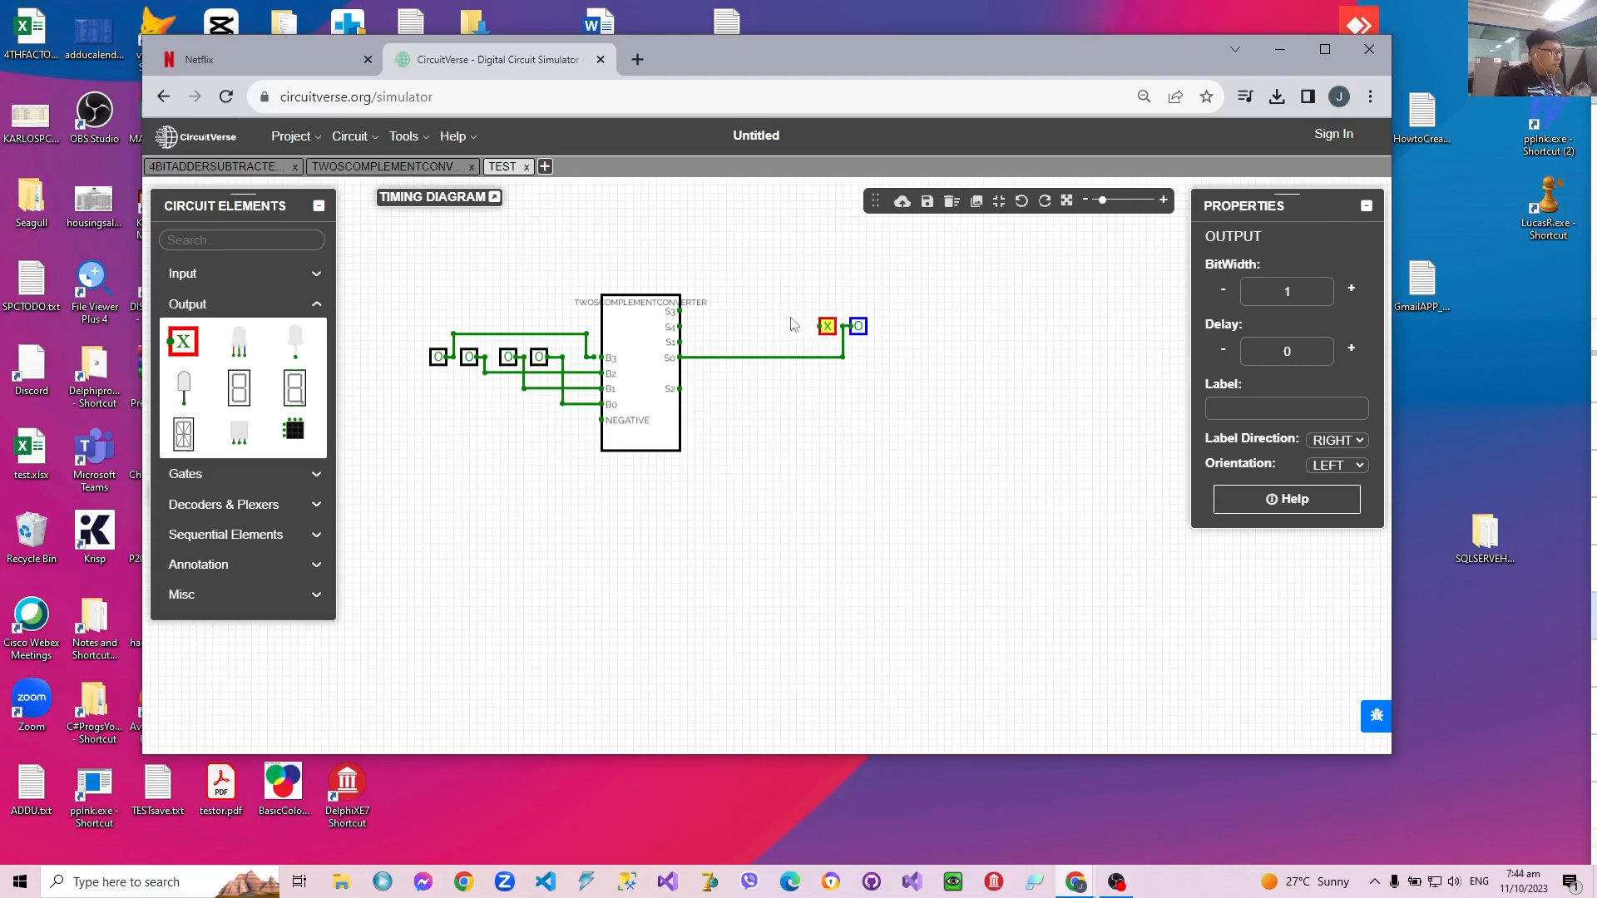
Step: Add two more copies of the output to the left, aligning them to complete a horizontal row of four outputs
left_click(791, 324)
key("ctrl+v")
left_click(767, 309)
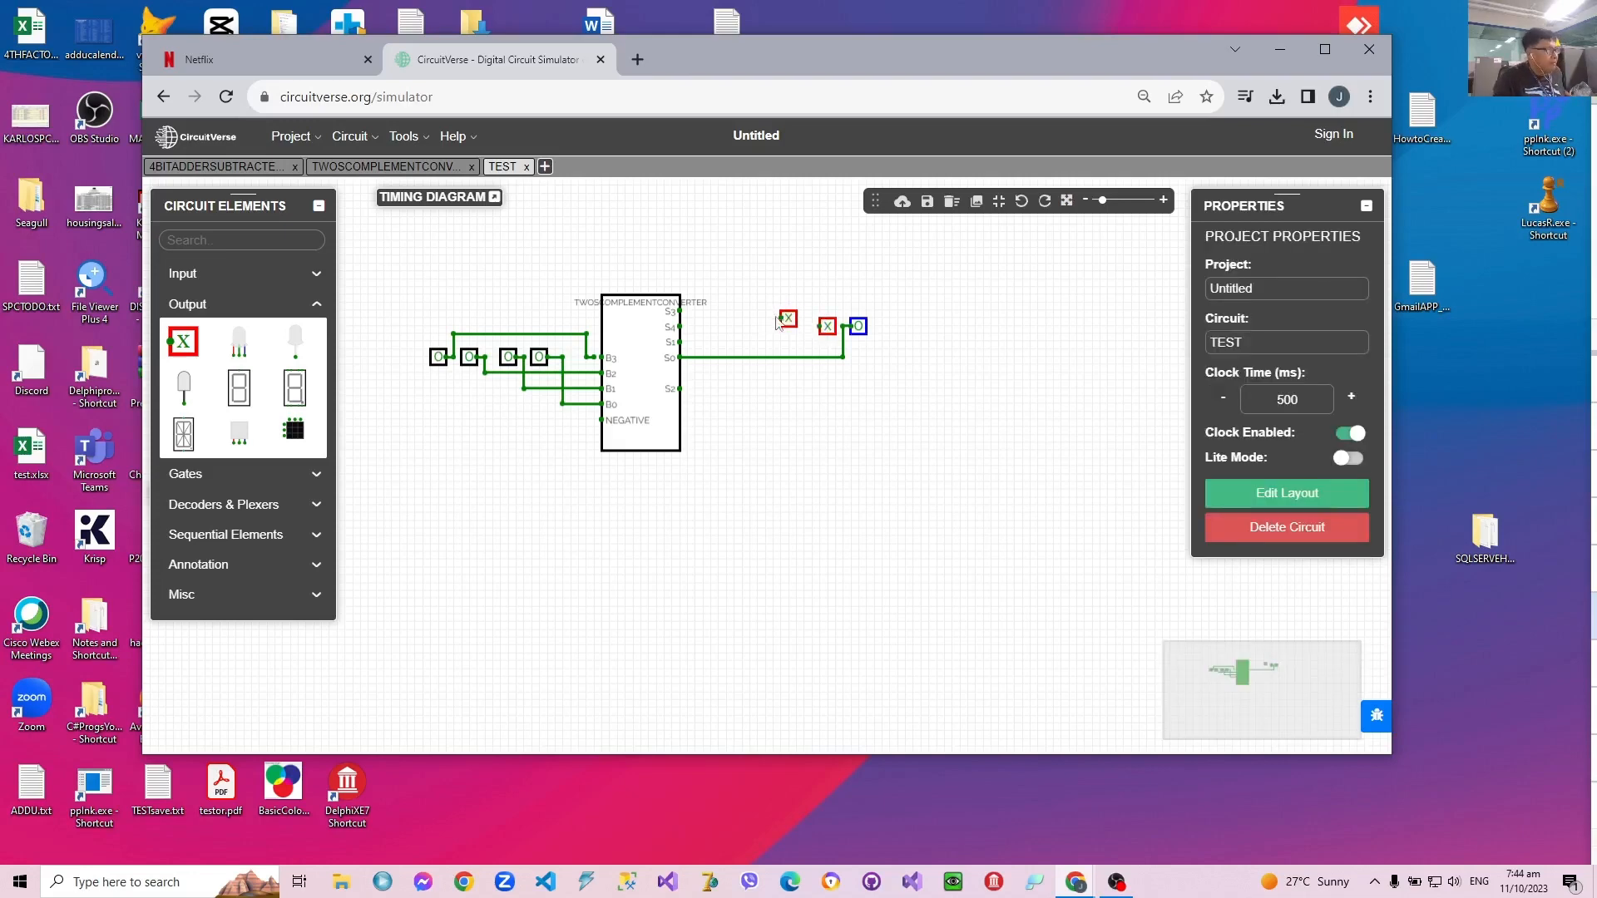
left_click_drag(786, 324, 796, 328)
left_click(766, 338)
key("ctrl+v")
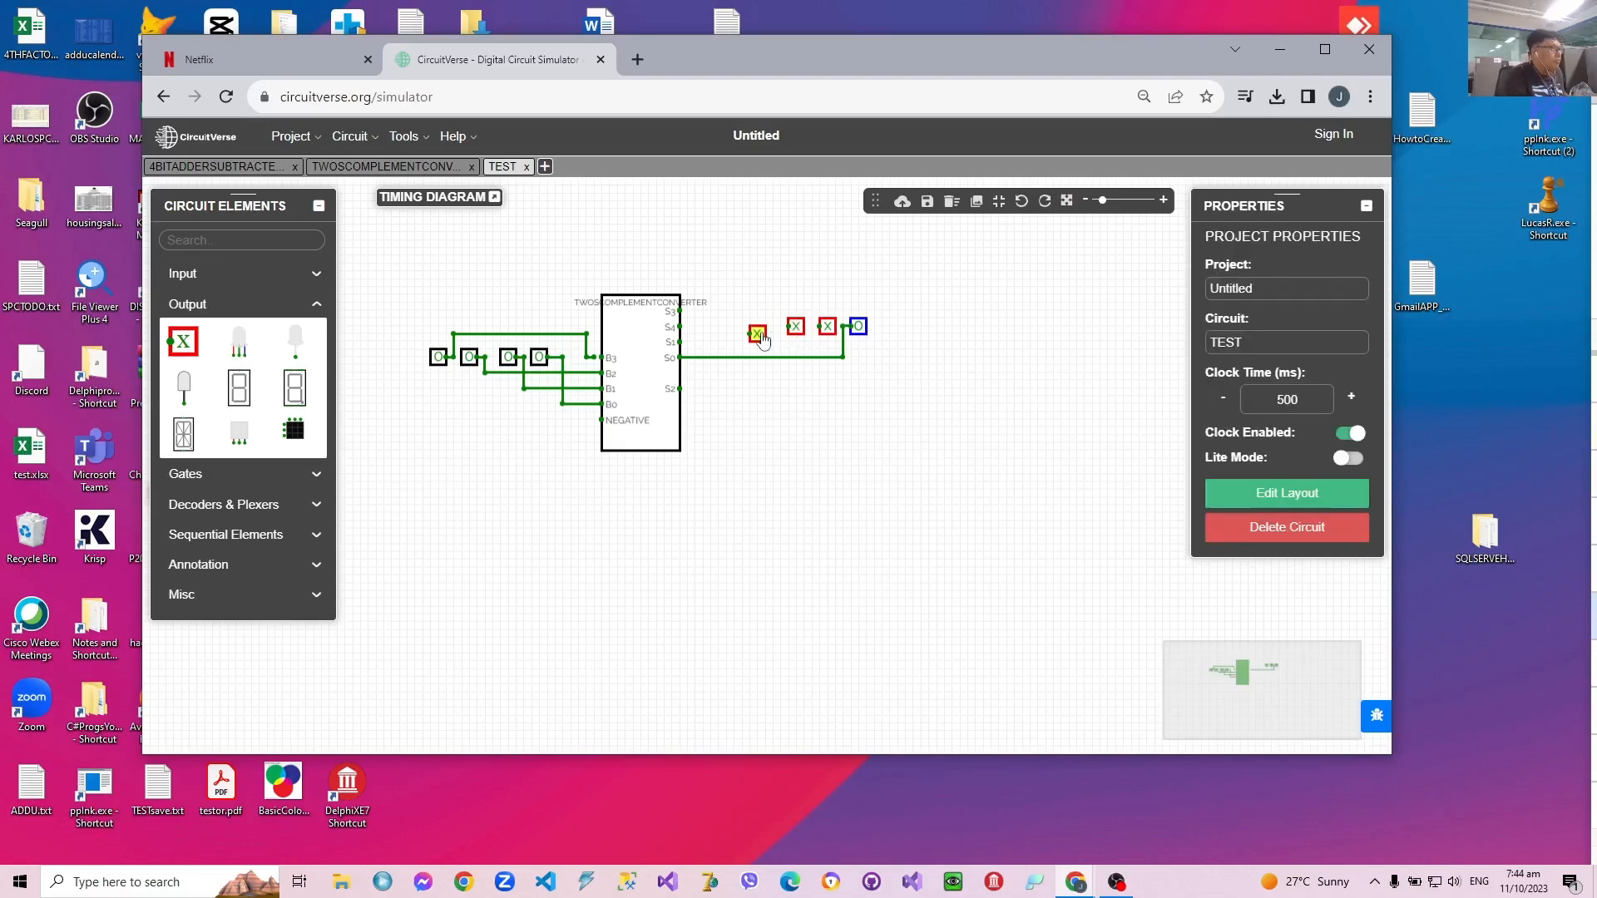
left_click_drag(756, 332, 763, 326)
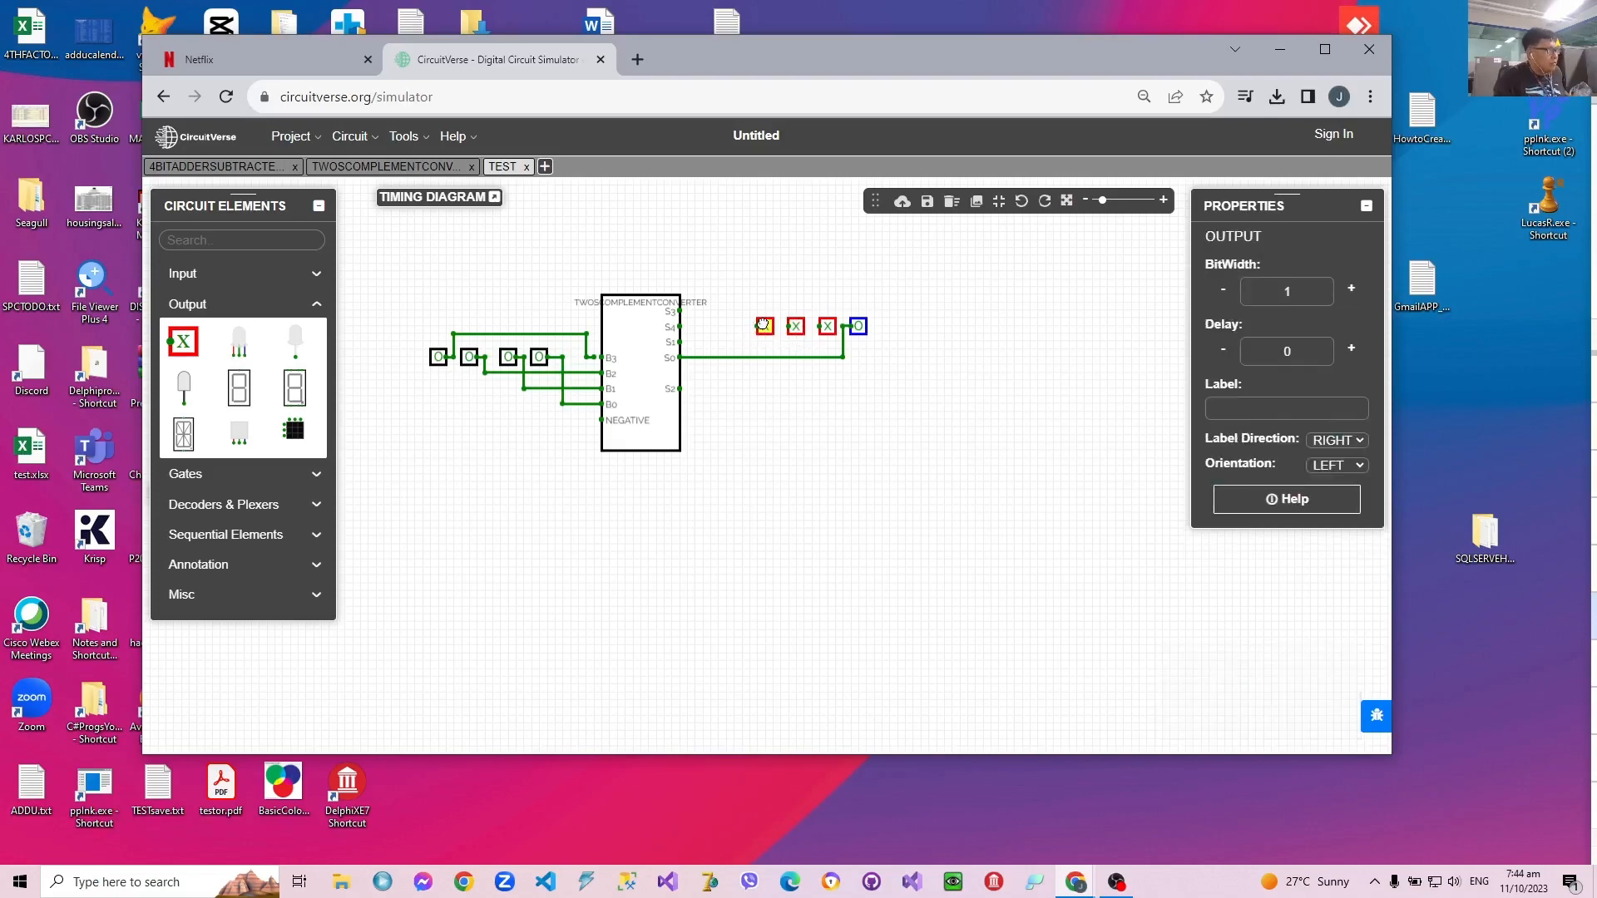
Step: Wire the three new outputs, from rightmost to leftmost, to the subcircuit's S1, S2 and S3 pins
left_click(814, 333)
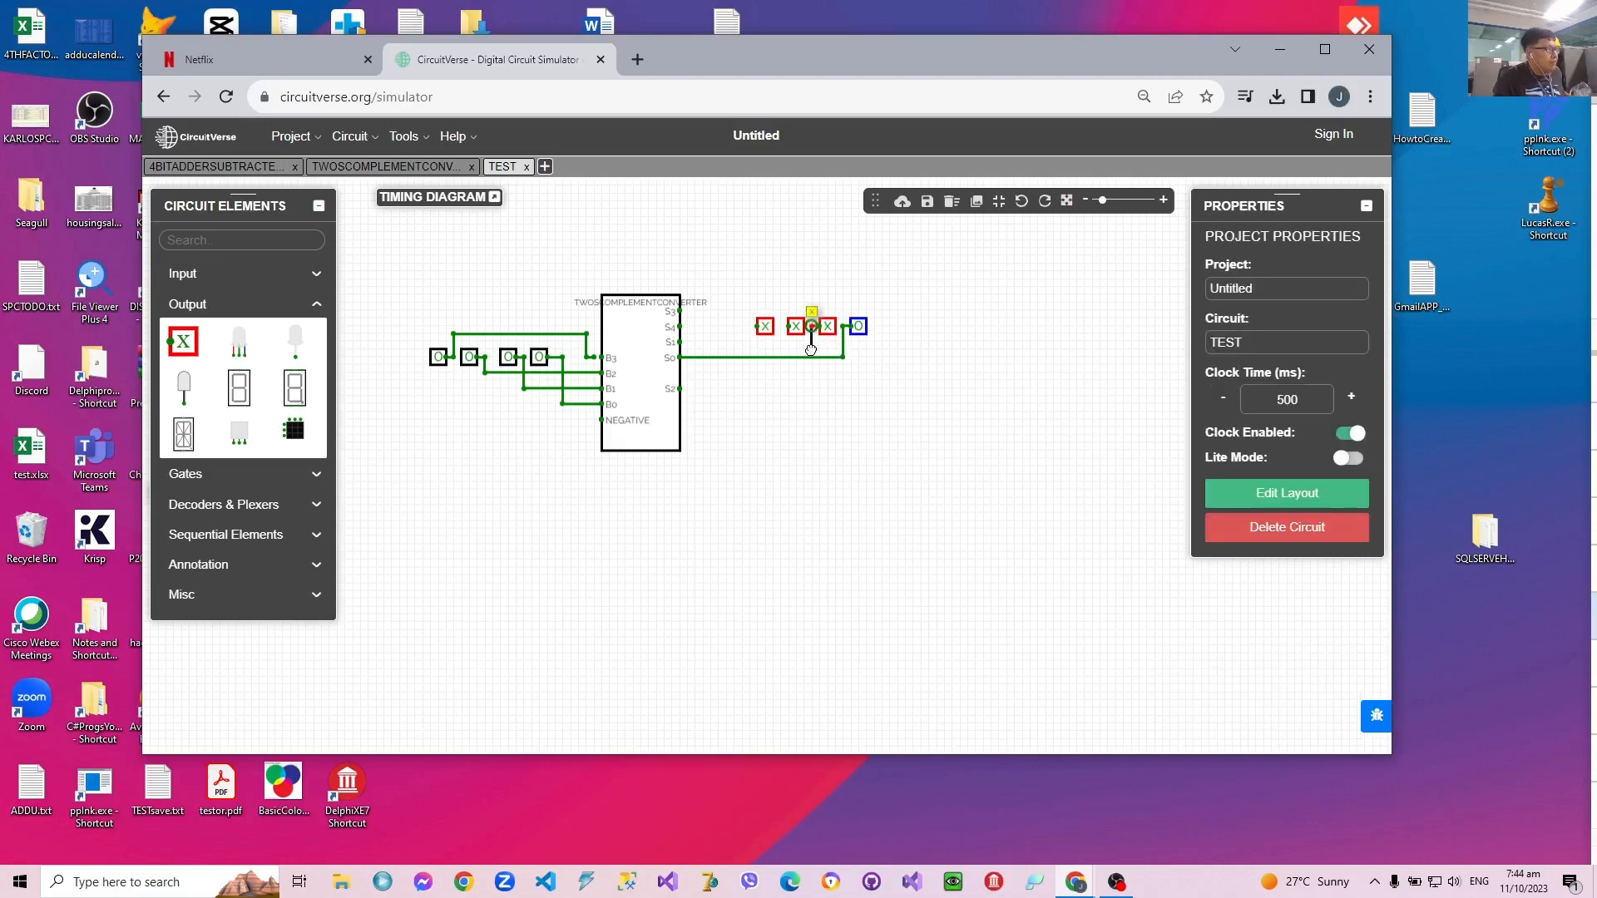
mouse_move(811, 349)
left_mouse_down()
mouse_move(680, 349)
mouse_move(696, 342)
left_mouse_up()
left_click_drag(780, 327, 680, 388)
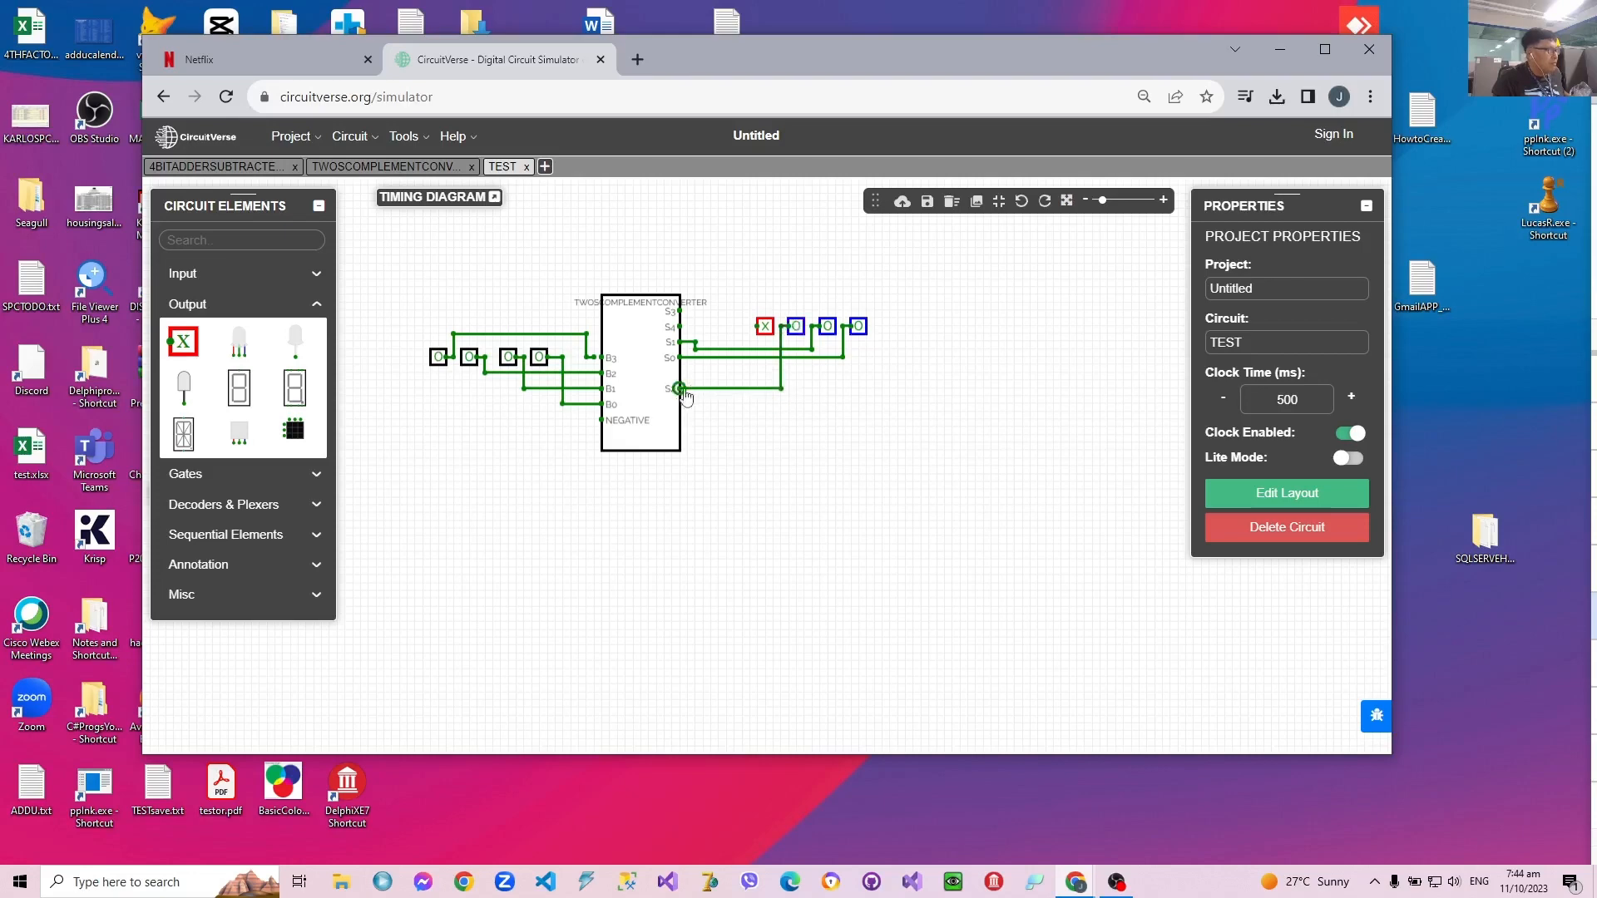
mouse_move(751, 325)
left_mouse_down()
mouse_move(695, 312)
mouse_move(736, 313)
left_mouse_up()
Step: Set the leftmost input to 1 and place a copy of it below the input row, just left of the NEGATIVE pin
left_click(440, 359)
right_click(441, 363)
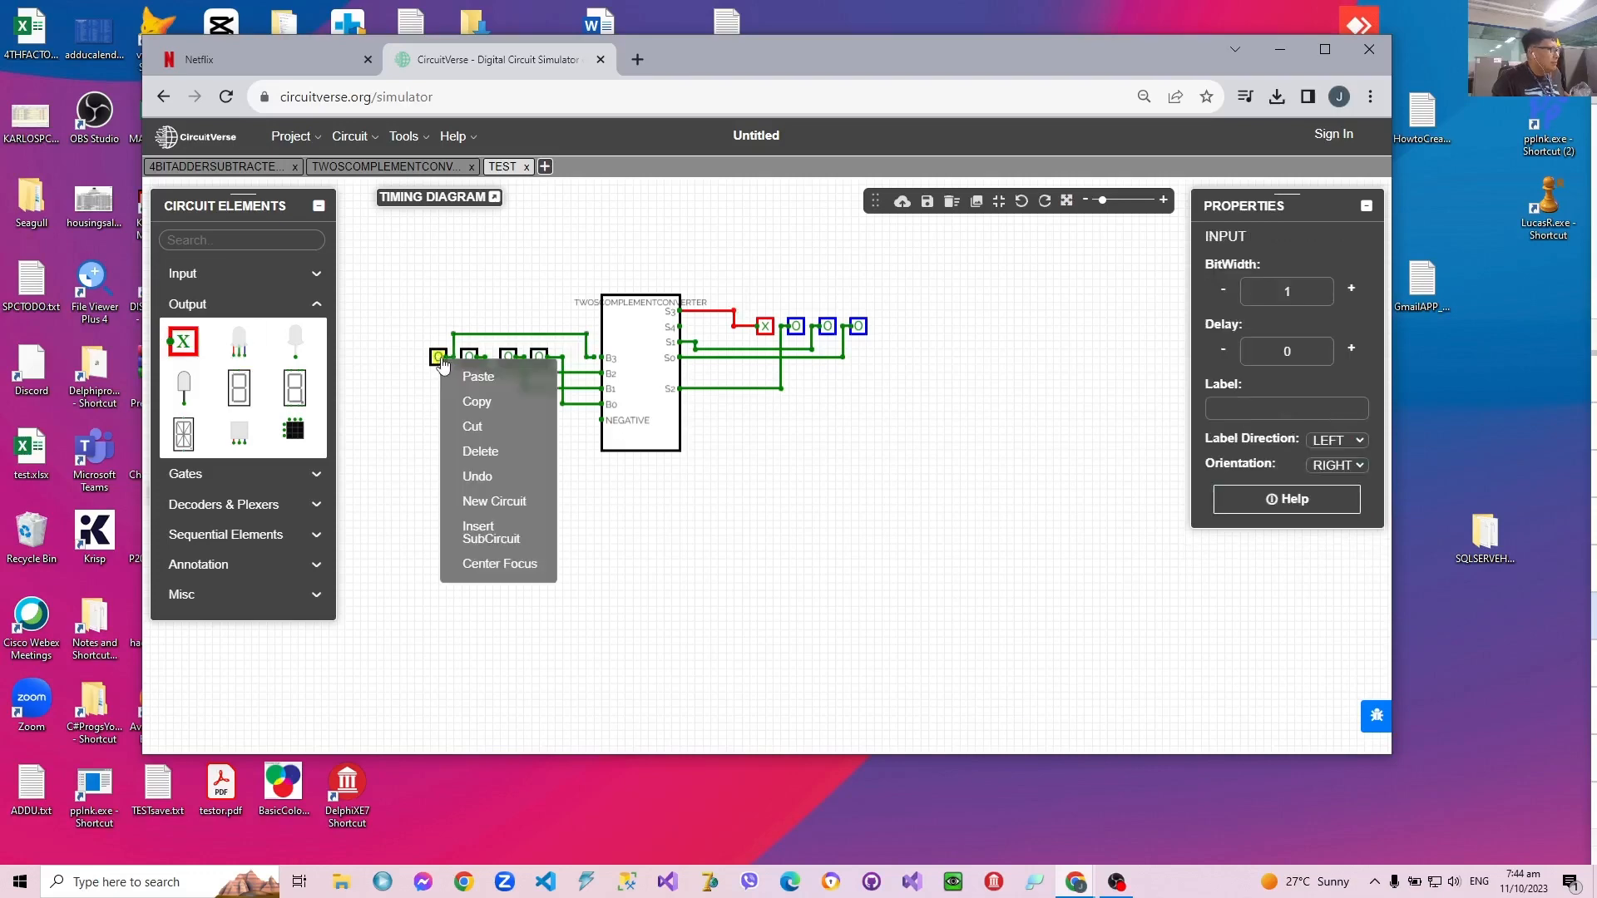
left_click(439, 358)
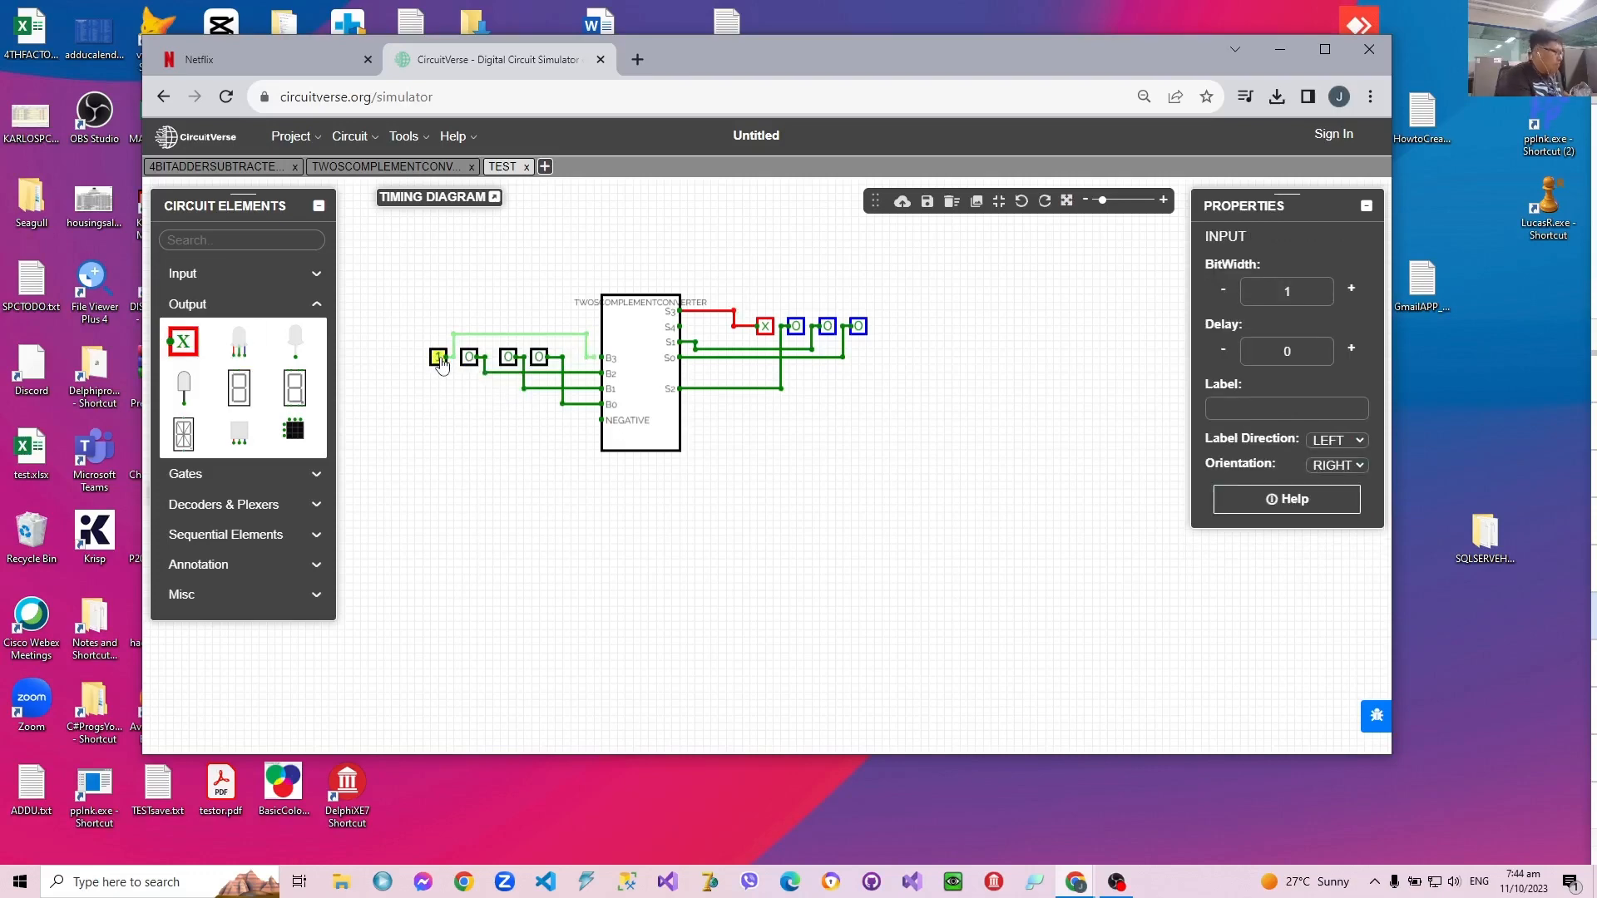
left_click(439, 442)
key("ctrl+v")
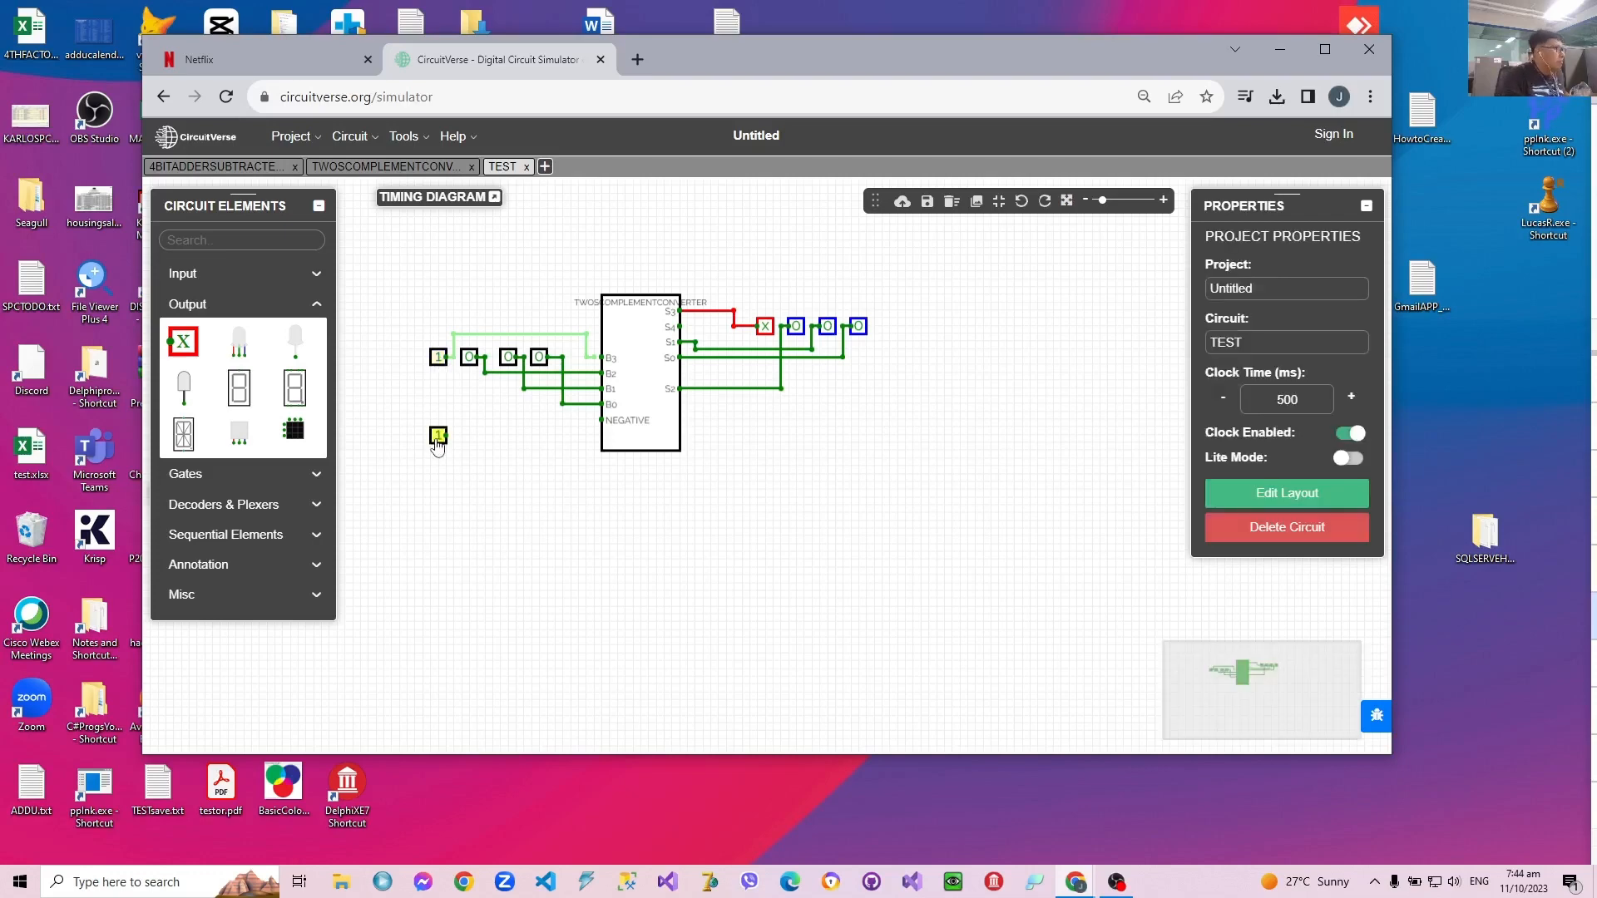
left_click_drag(449, 434, 526, 437)
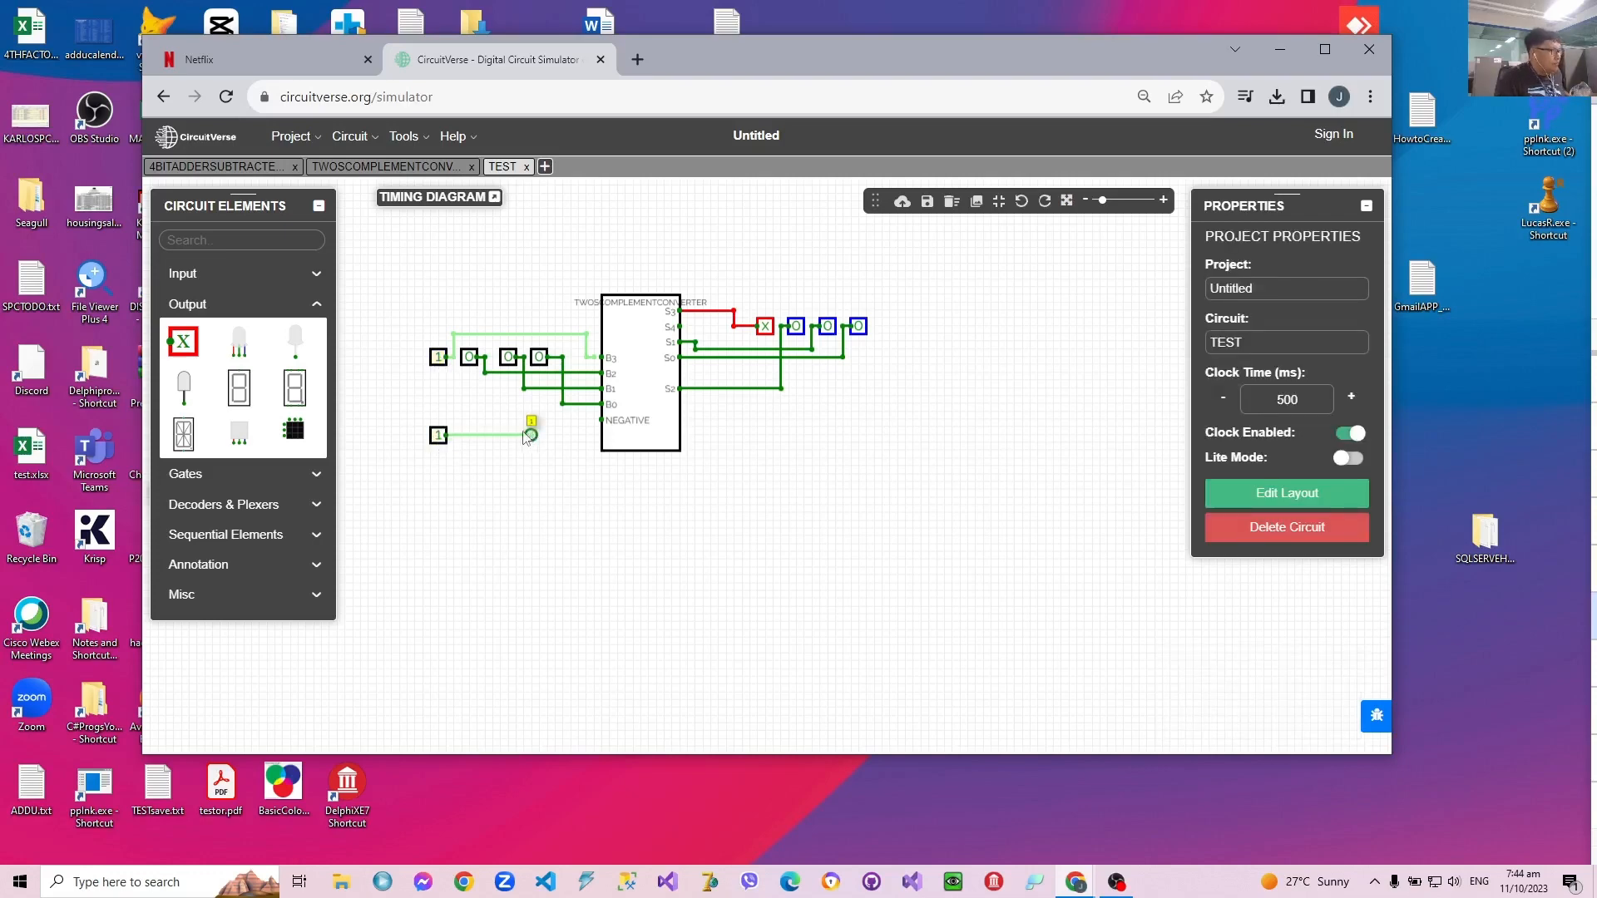
left_click(438, 434)
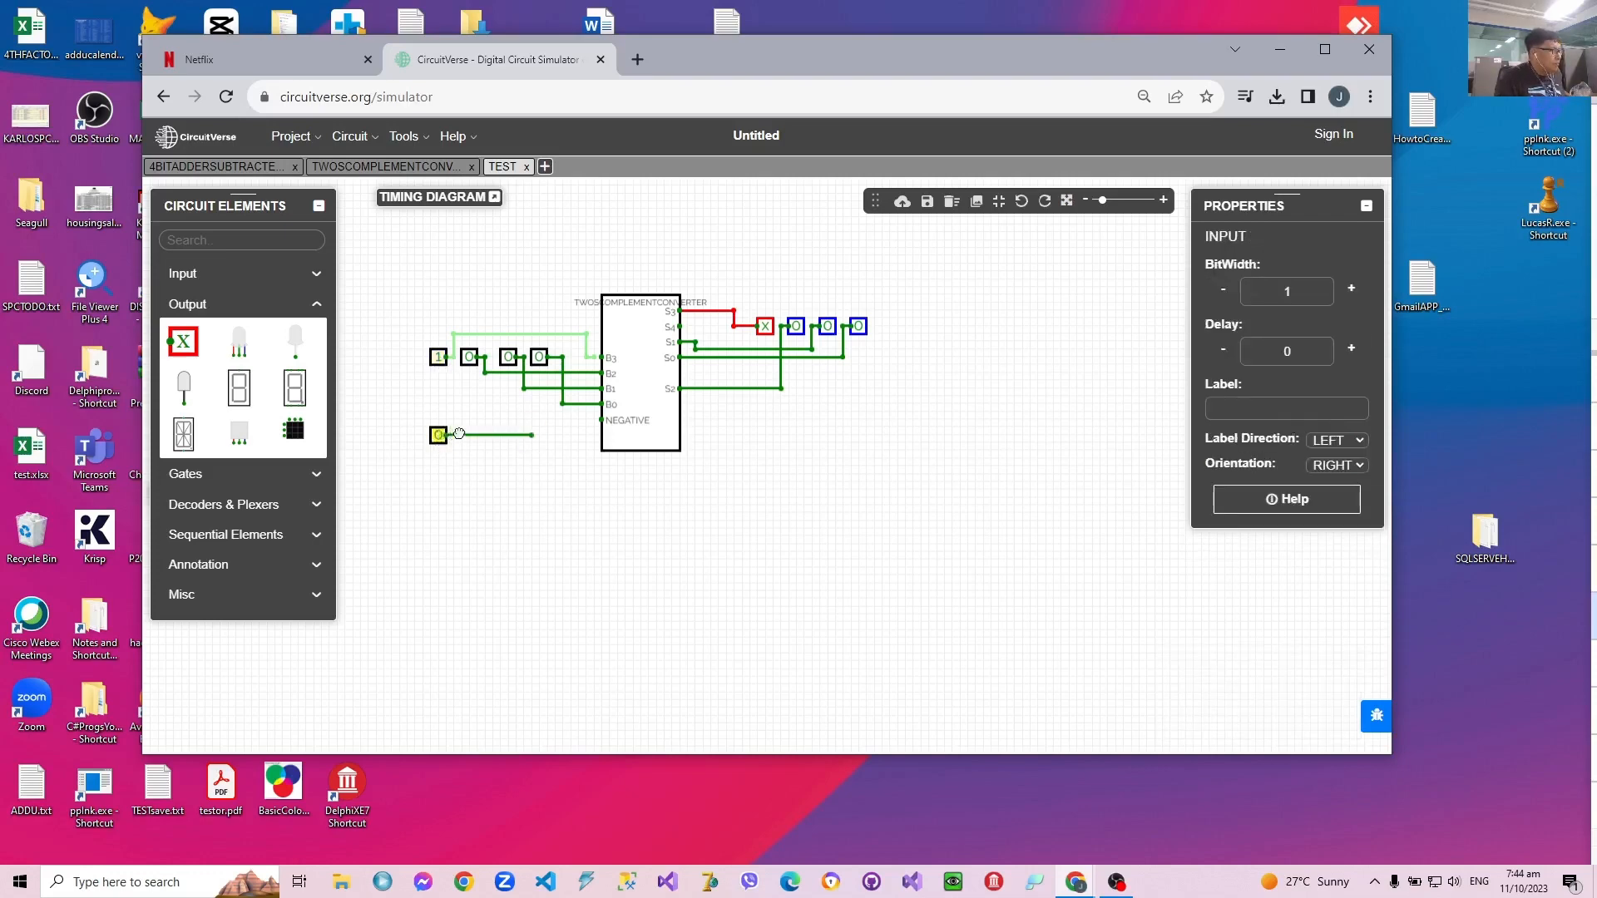
Step: Delete the new input's stray wire, align the input with the NEGATIVE pin and wire it to that pin
left_click(535, 445)
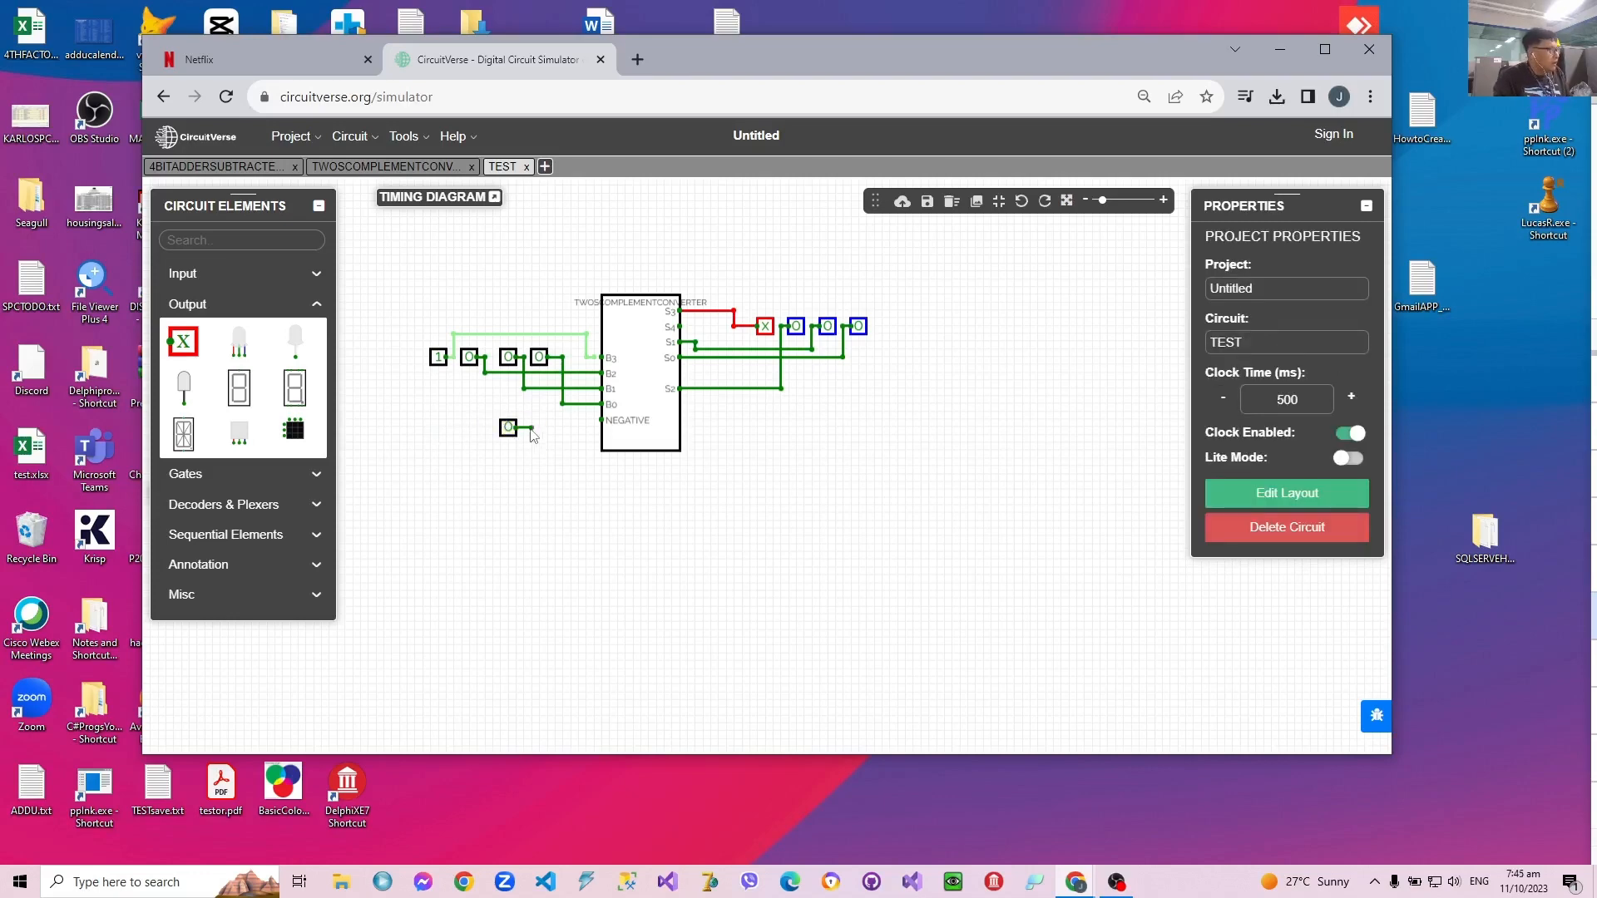
left_click_drag(519, 435, 522, 428)
left_click(531, 427)
key("Delete")
left_click_drag(532, 419, 601, 420)
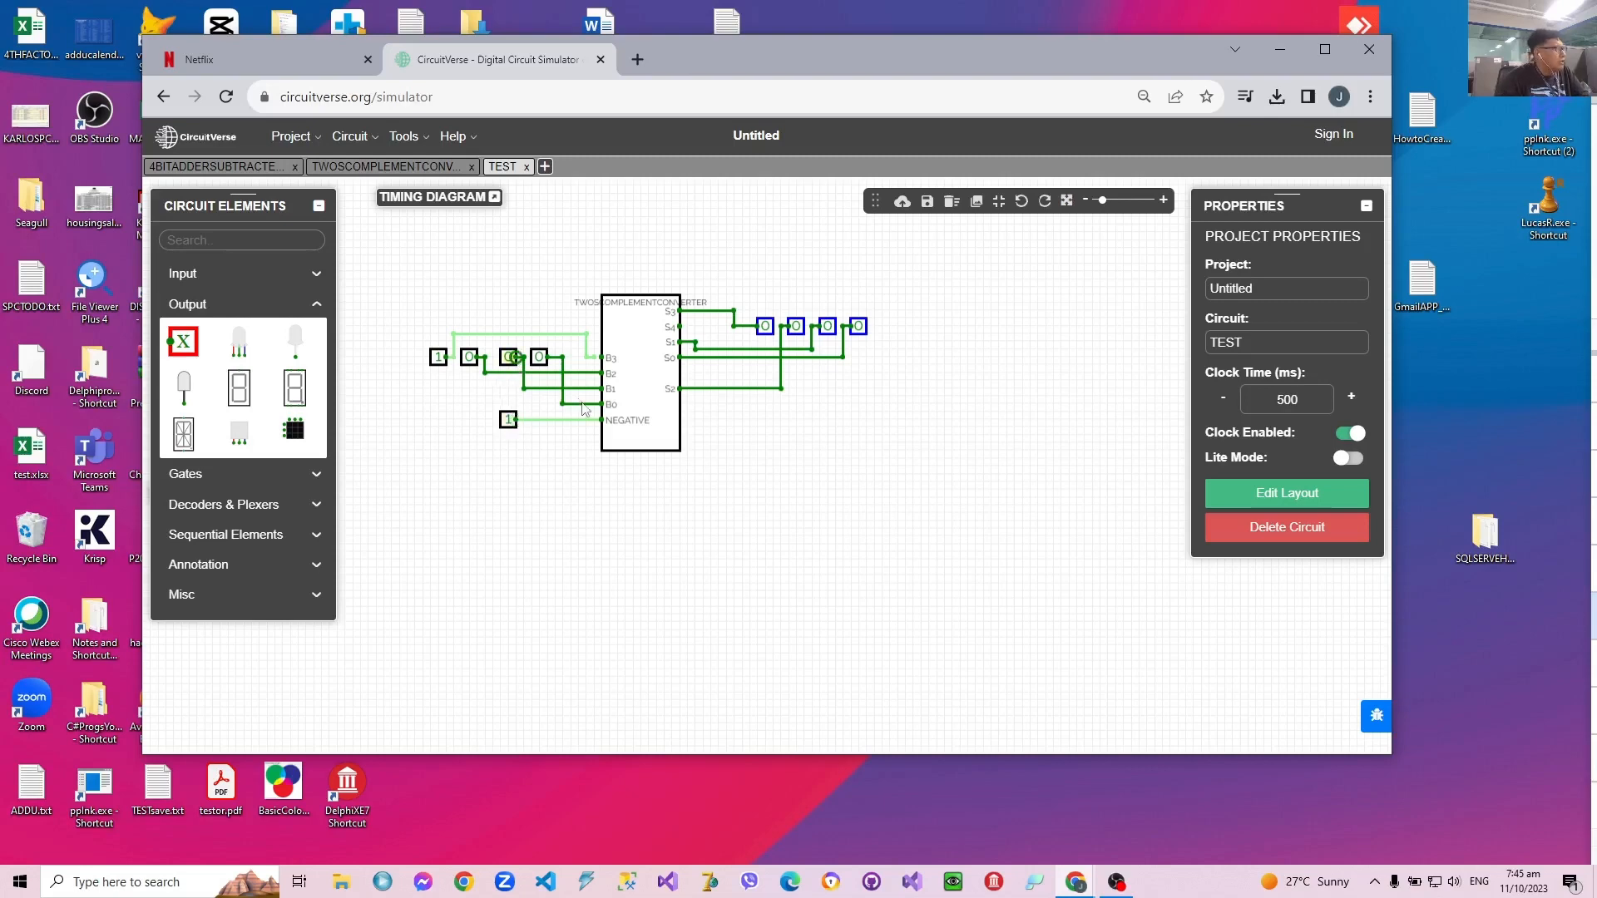
Step: Set the input on NEGATIVE to 0 and the input on B1 to 1 to apply 1010 to the converter
left_click(508, 419)
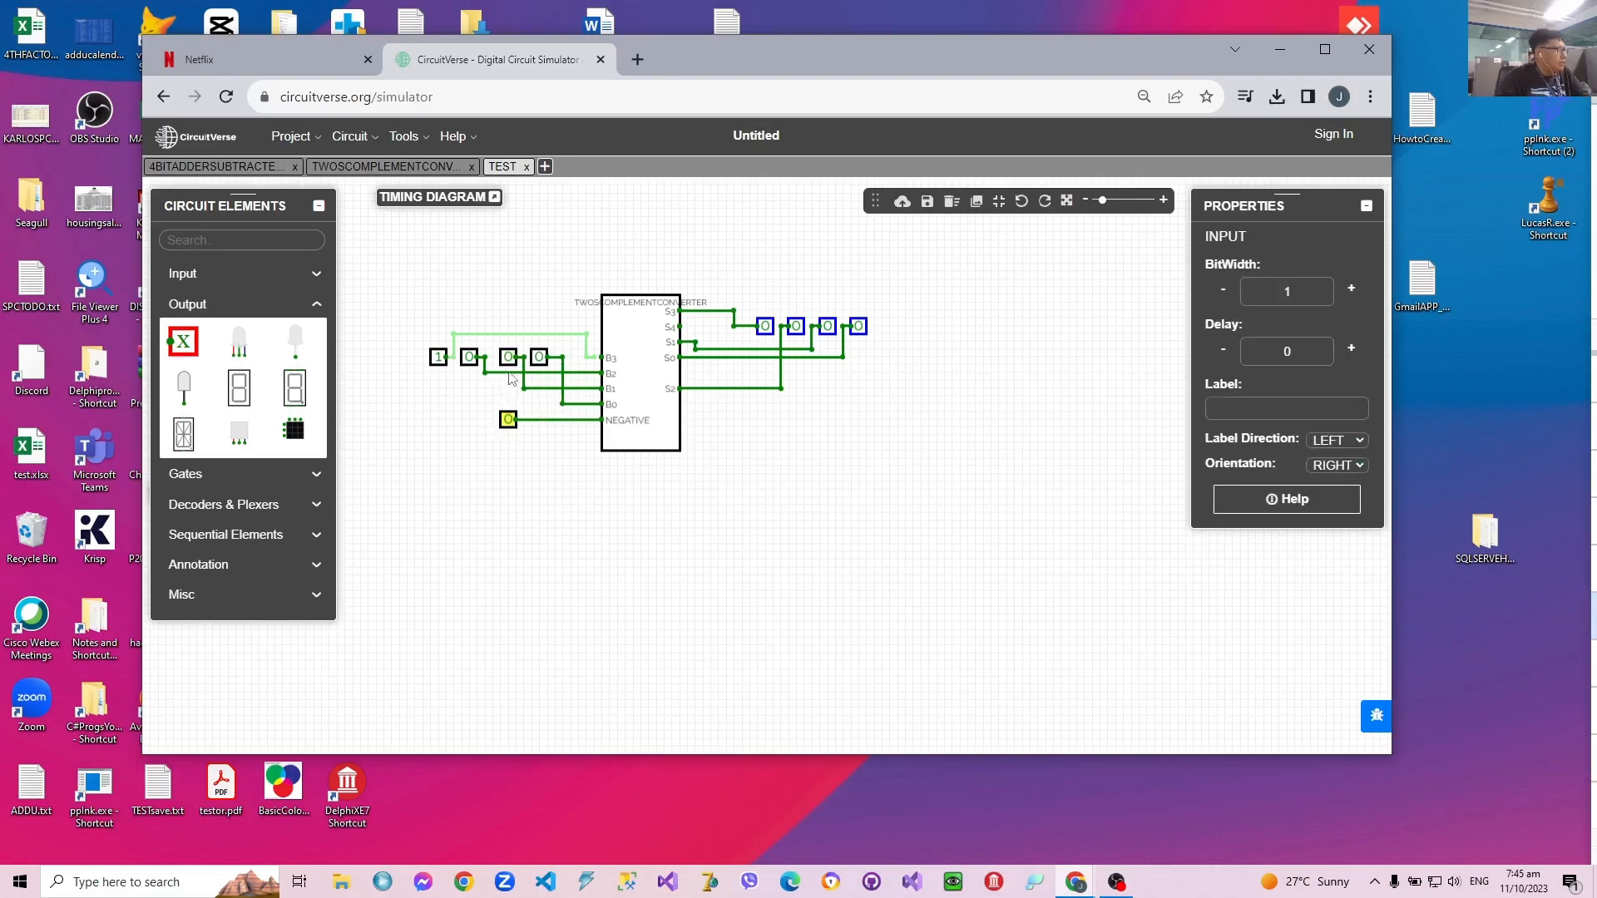
left_click(509, 358)
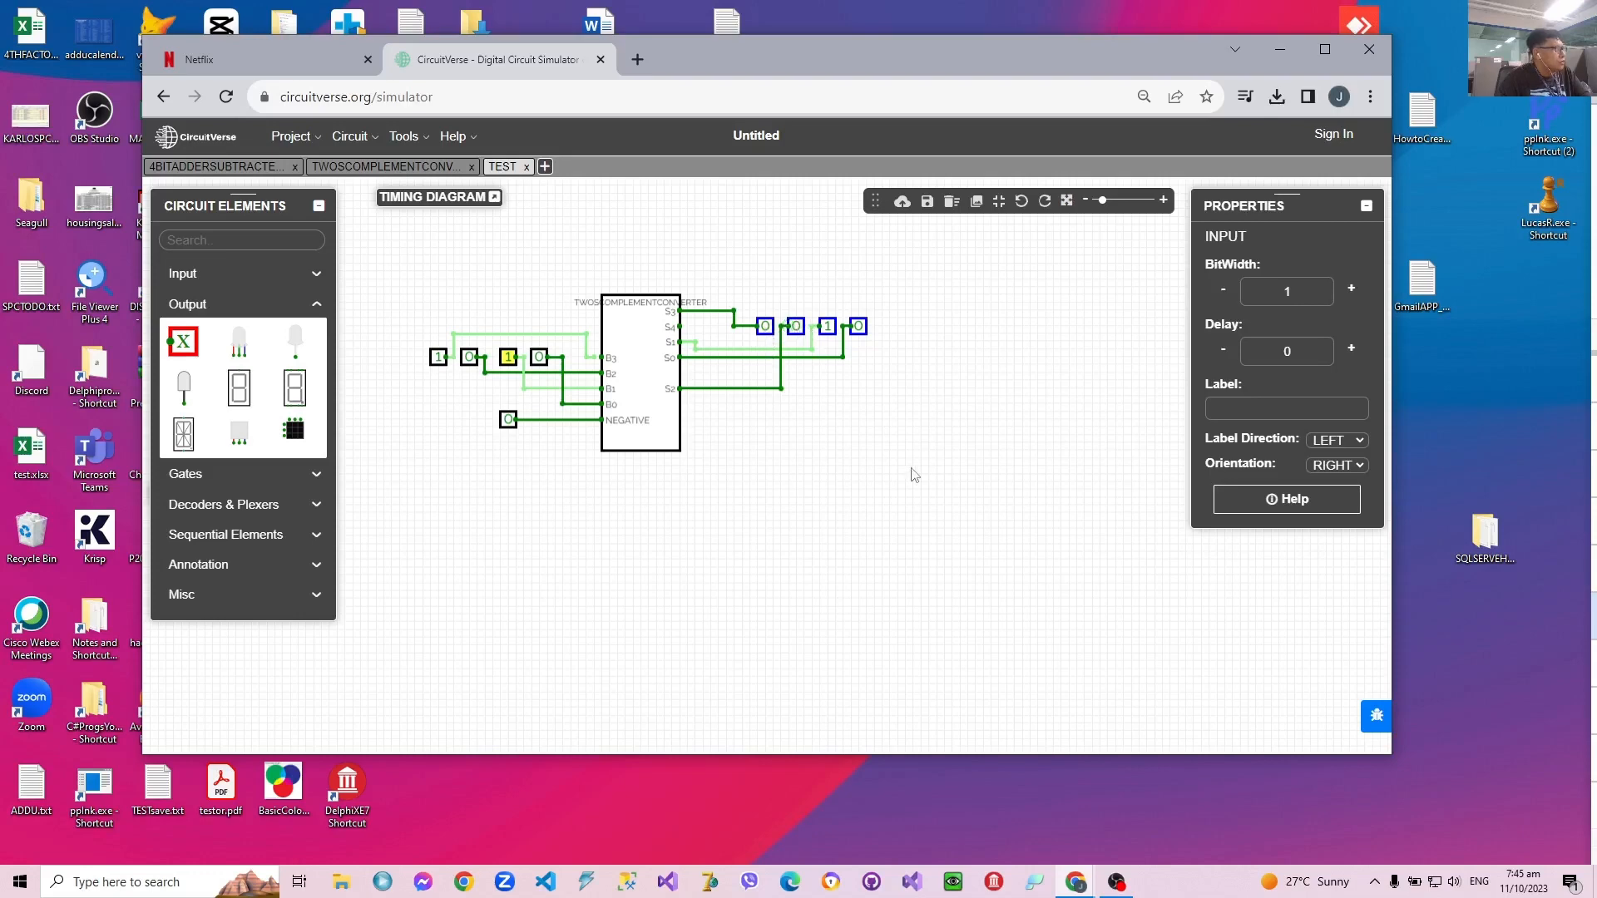
Step: In the TWOSCOMPLEMENTCONVERTER circuit, set inputs B3 to B0 to 1010 and NEGATIVE to 0 for comparison with TEST
left_click(395, 171)
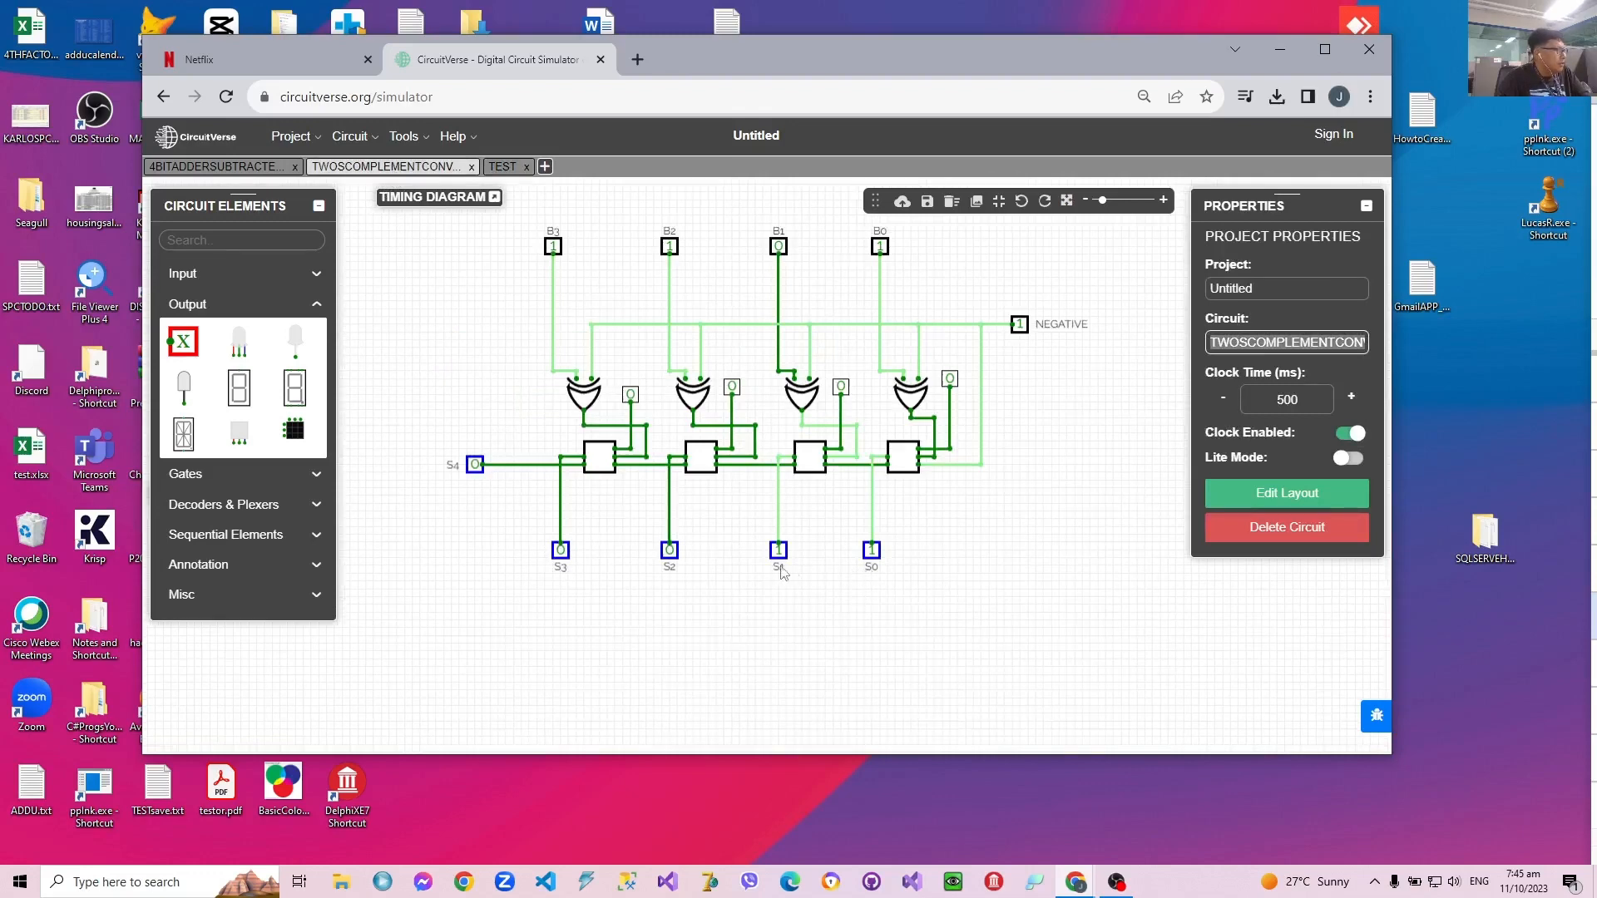
left_click(505, 170)
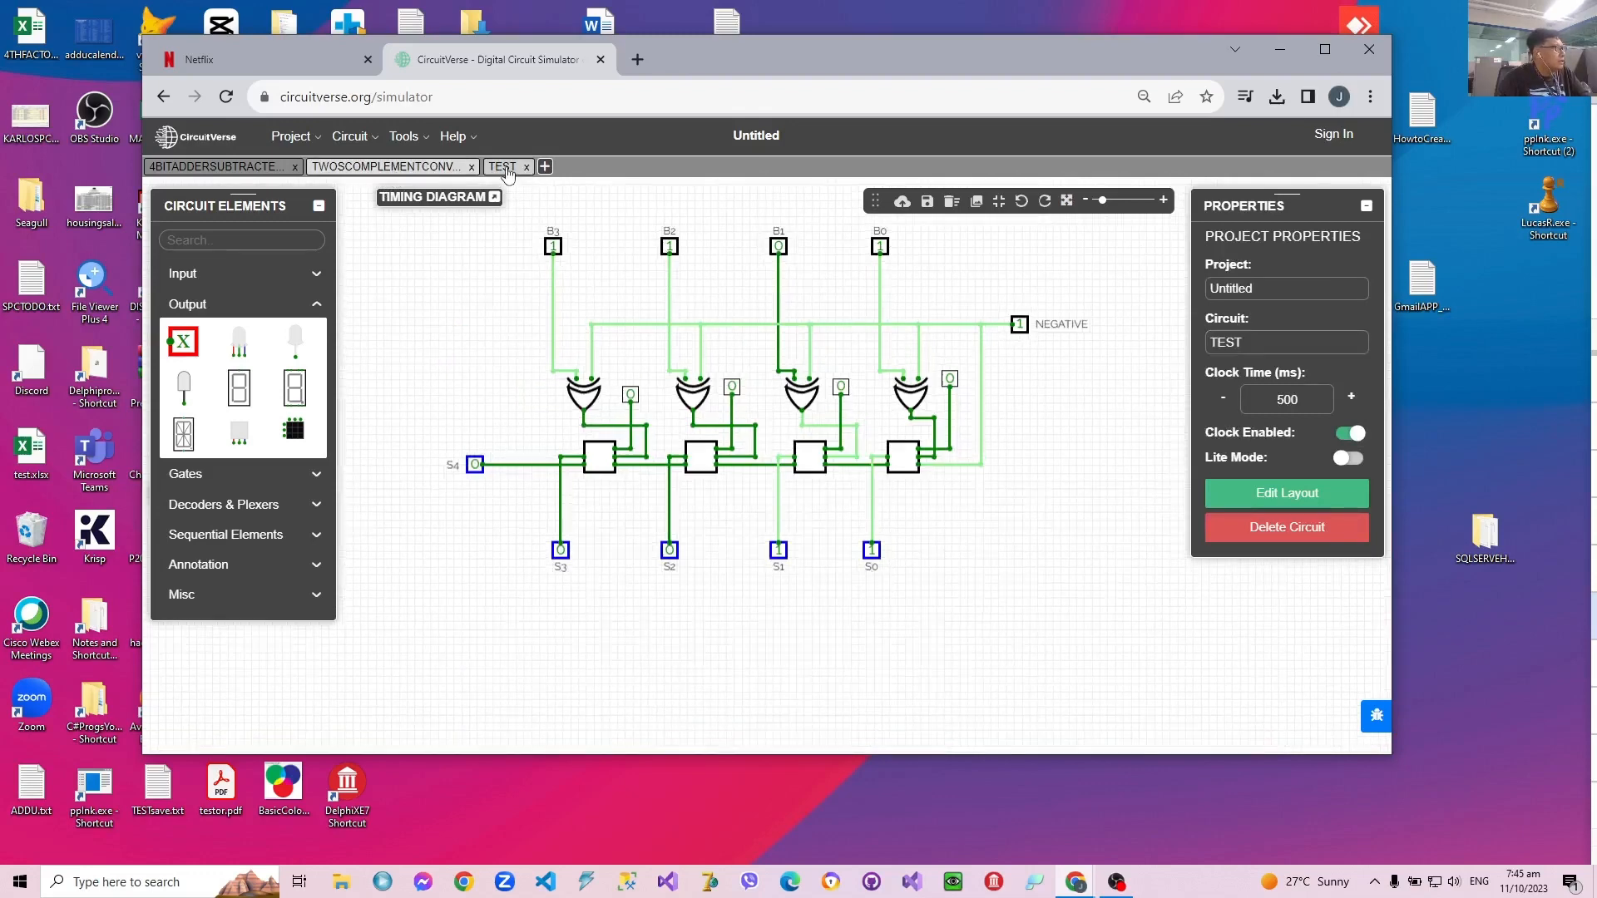
left_click(354, 170)
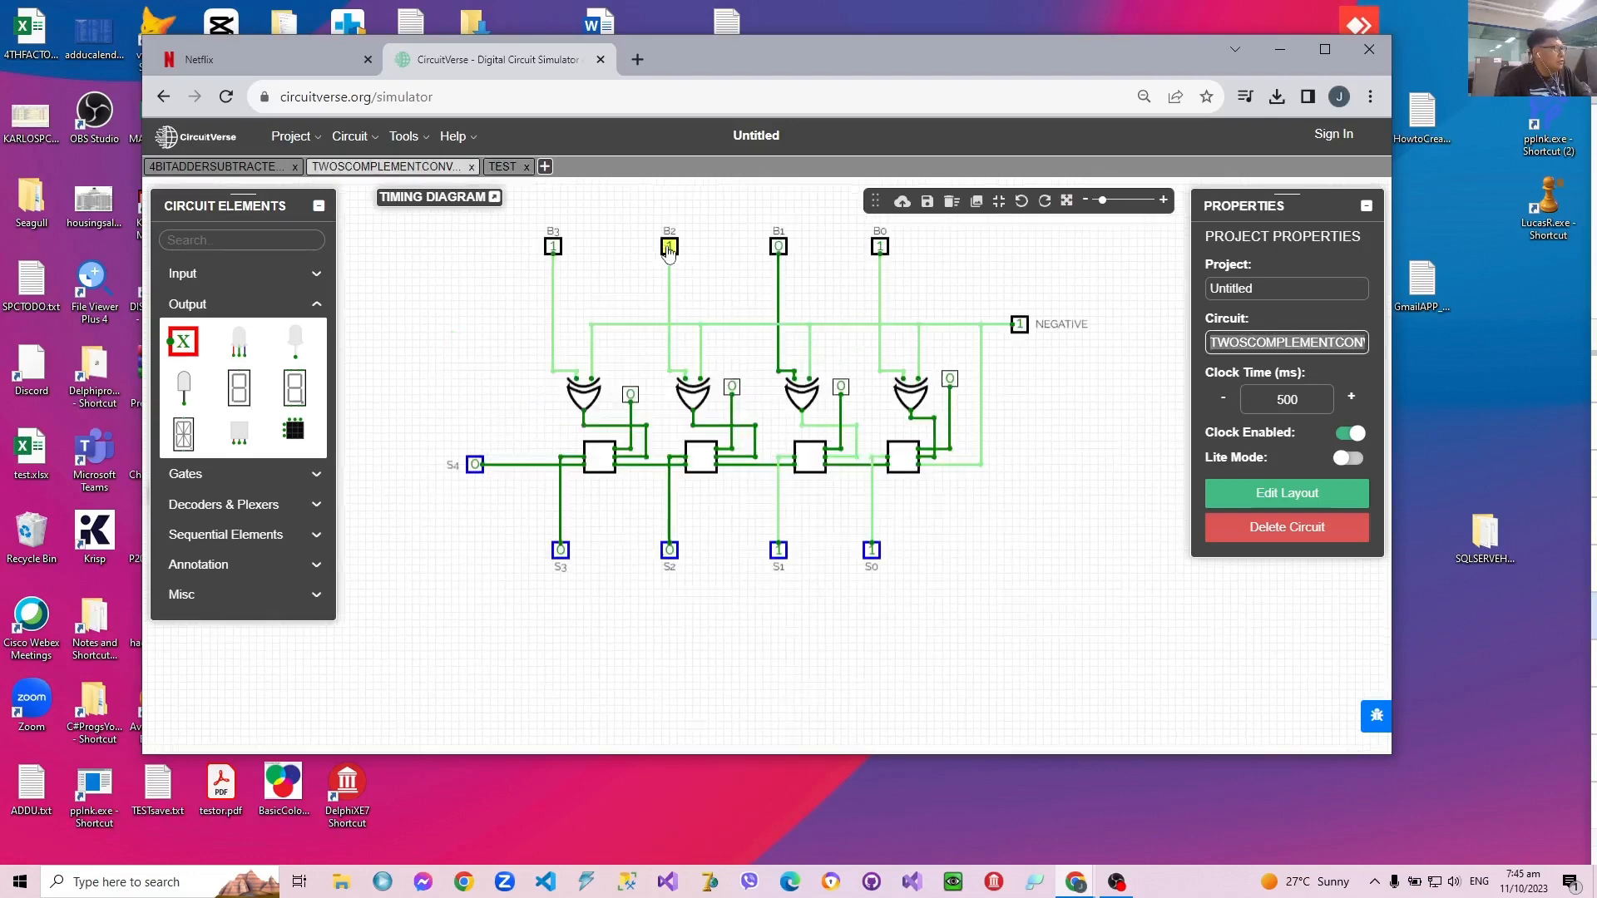
left_click(670, 247)
left_click(778, 247)
left_click(880, 247)
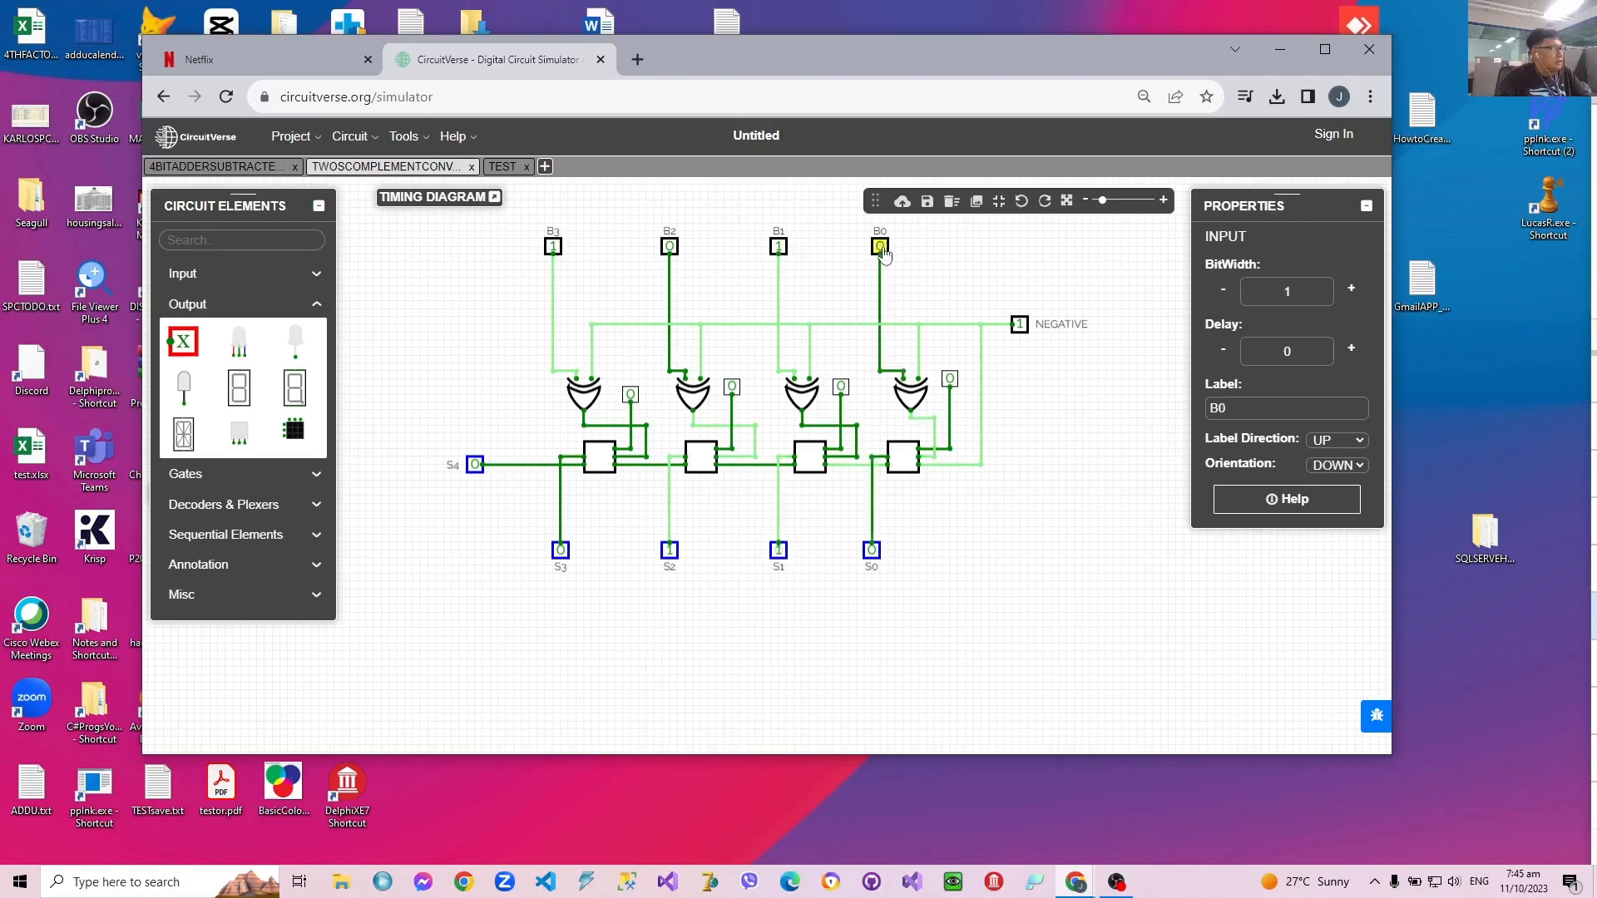
left_click(1021, 327)
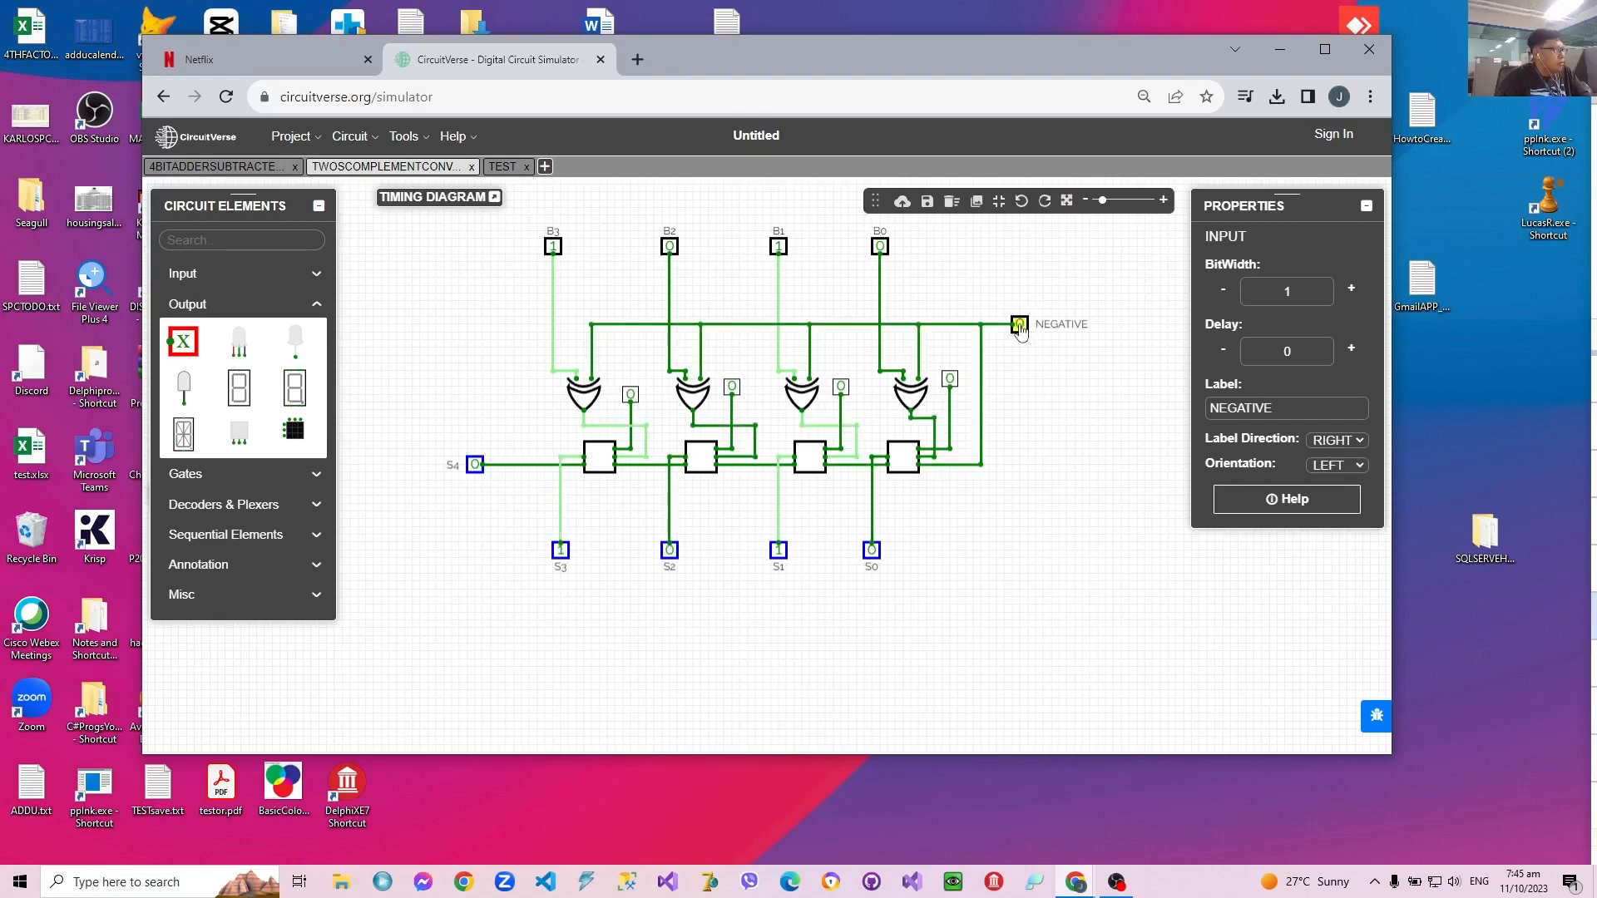
Step: Toggle the NEGATIVE input on and back to 0 in the TEST circuit and compare the outputs with the TWOSCOMPLEMENTCONVERTER circuit
left_click(506, 170)
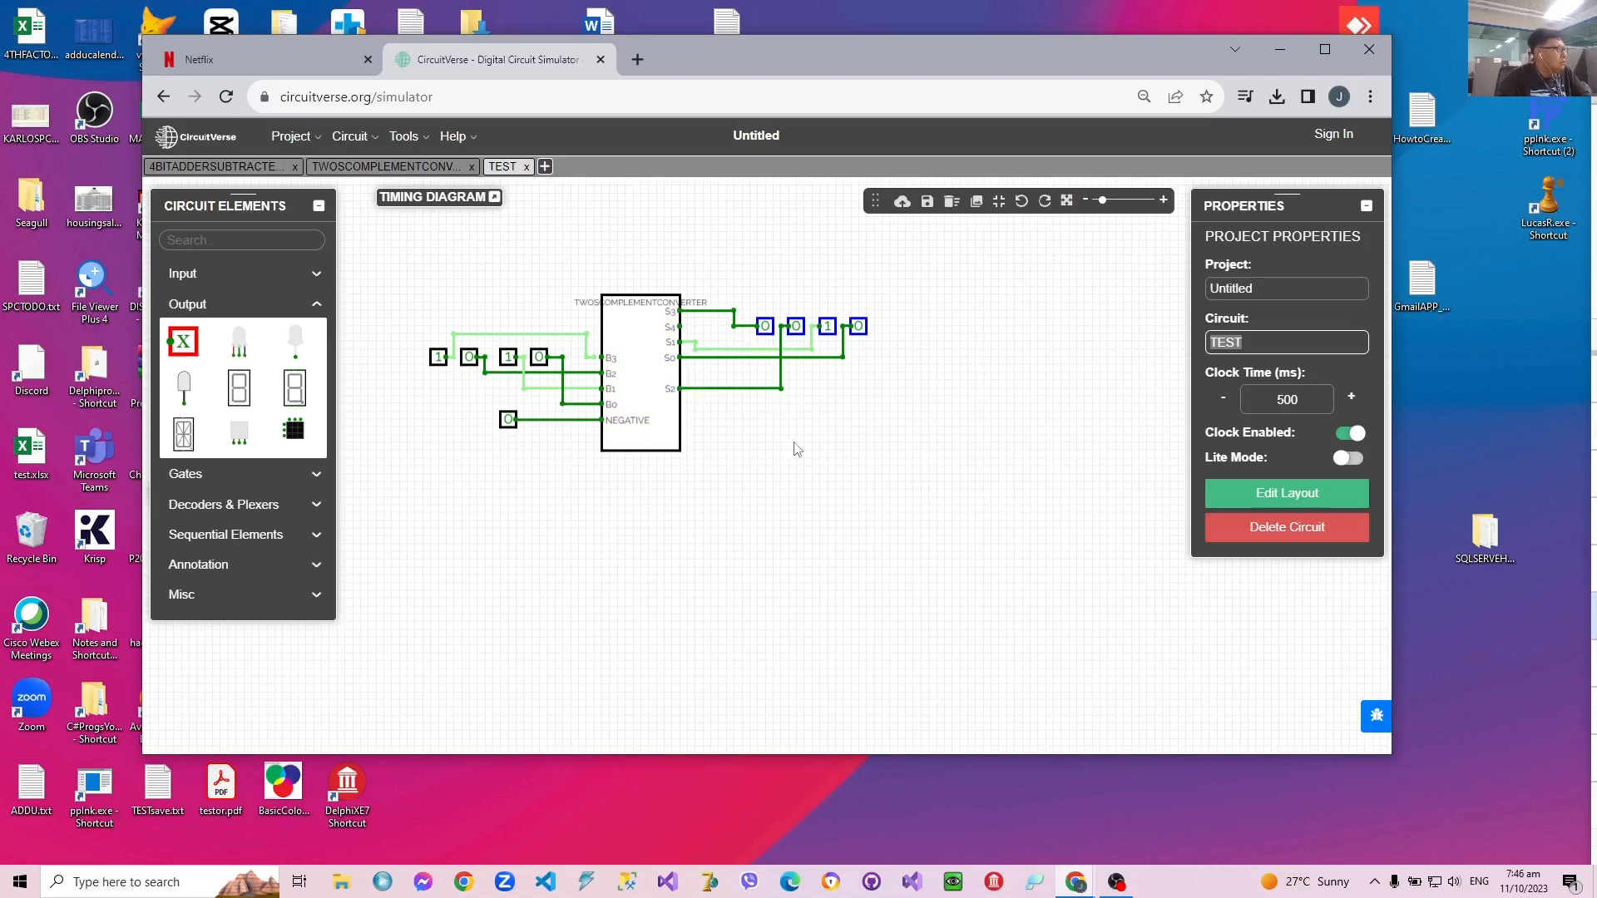
left_click(509, 421)
left_click(509, 420)
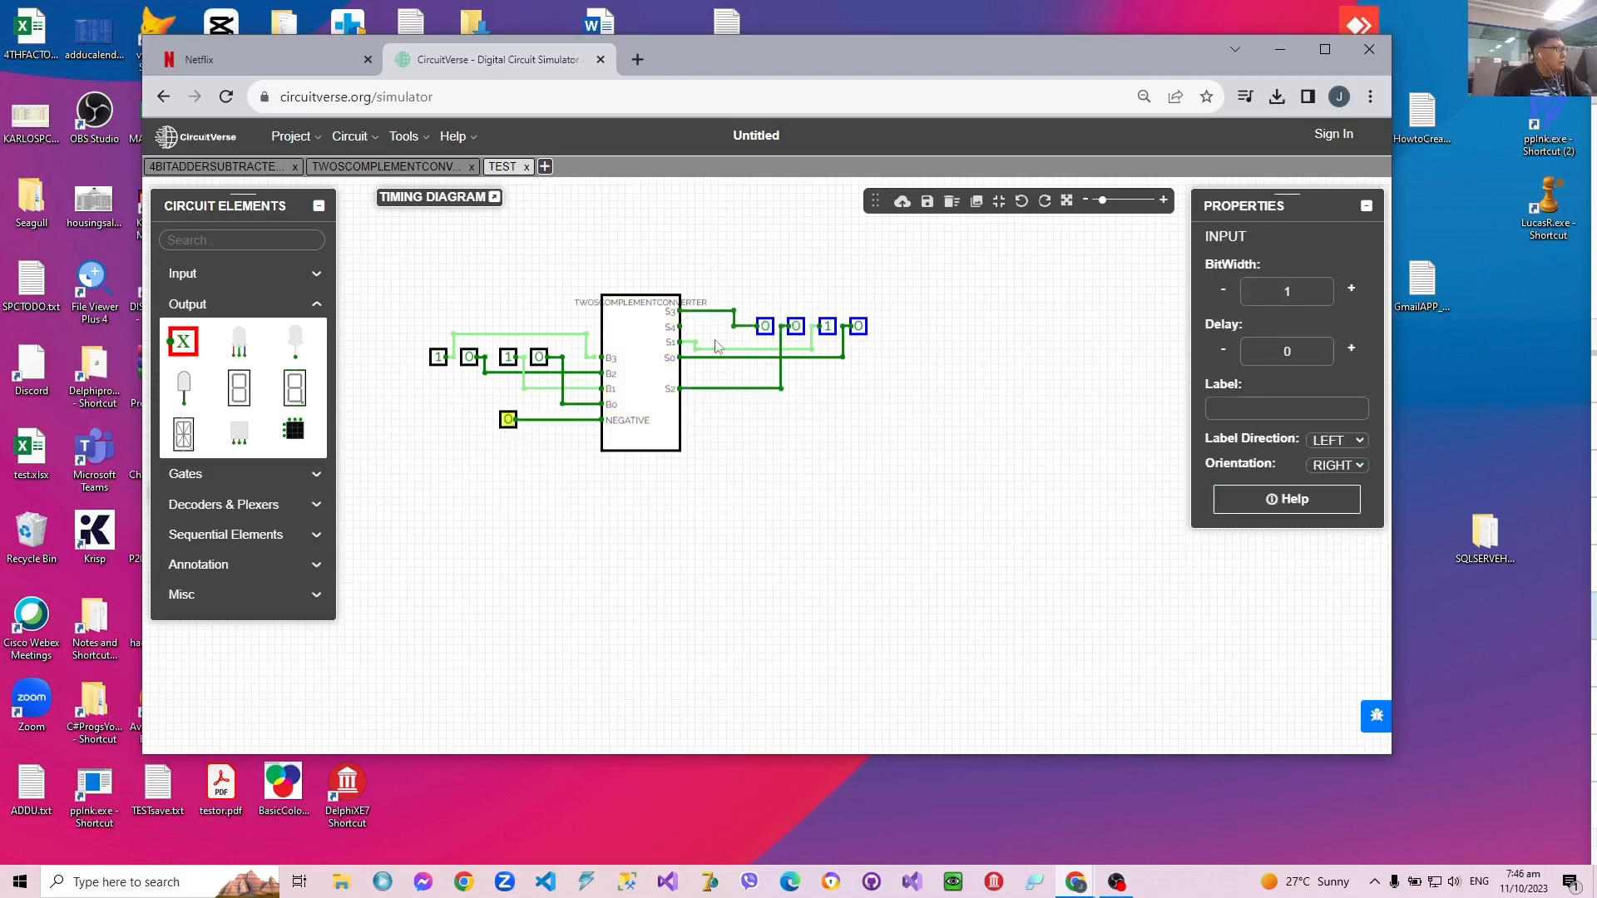
left_click(379, 165)
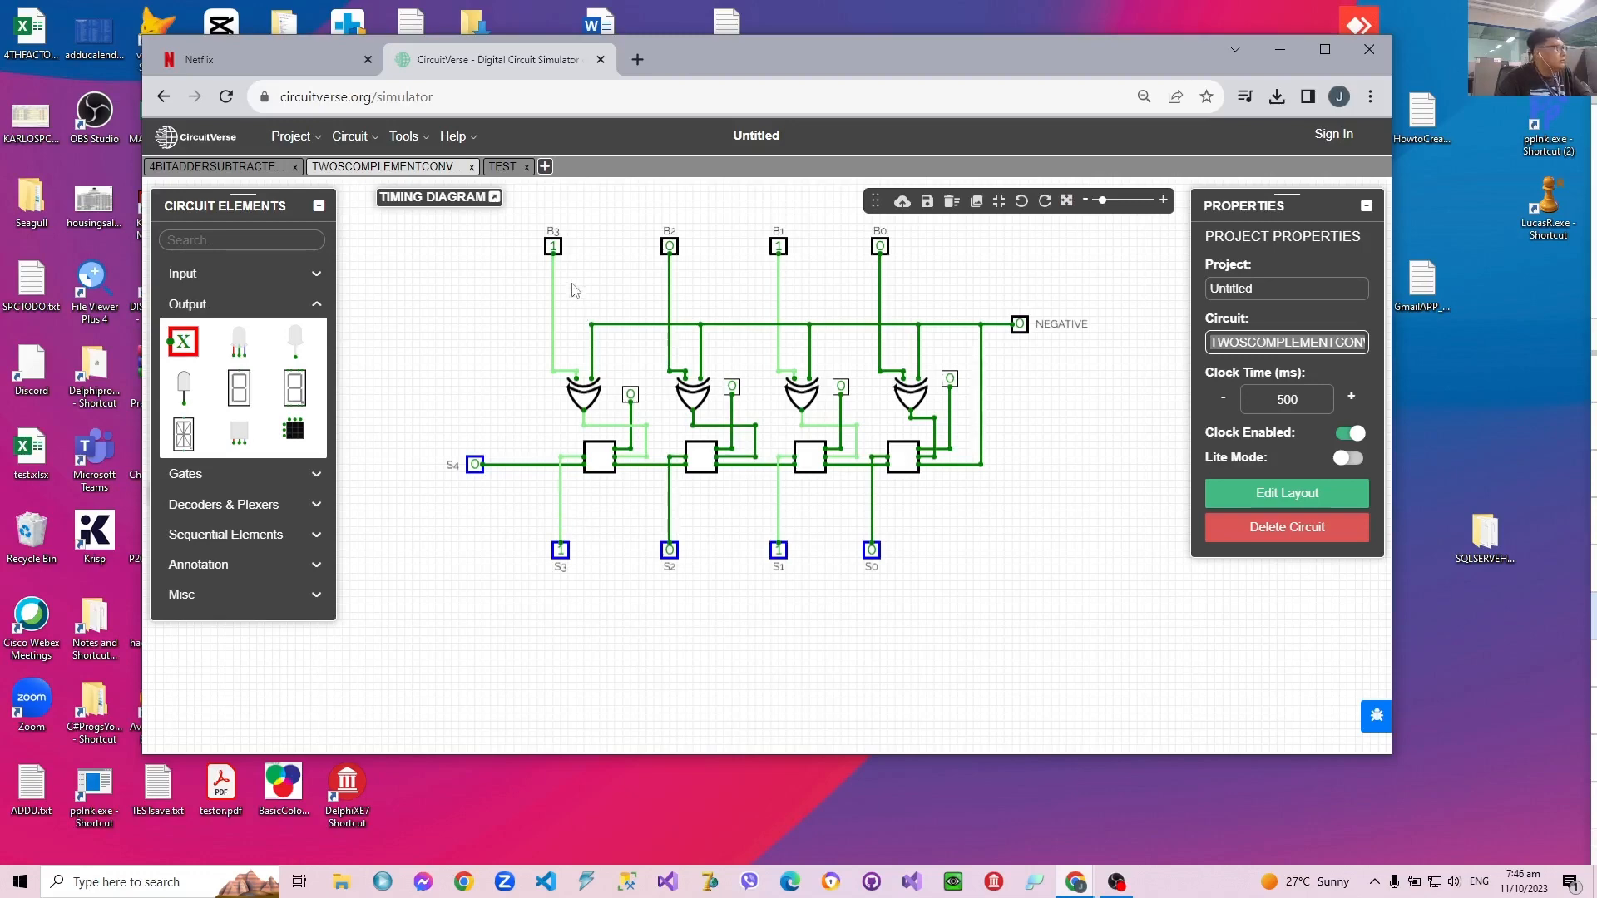
Step: In the TEST circuit, toggle the B3 to B0 inputs individually to check their effect on the outputs, ending with 1010
left_click(503, 168)
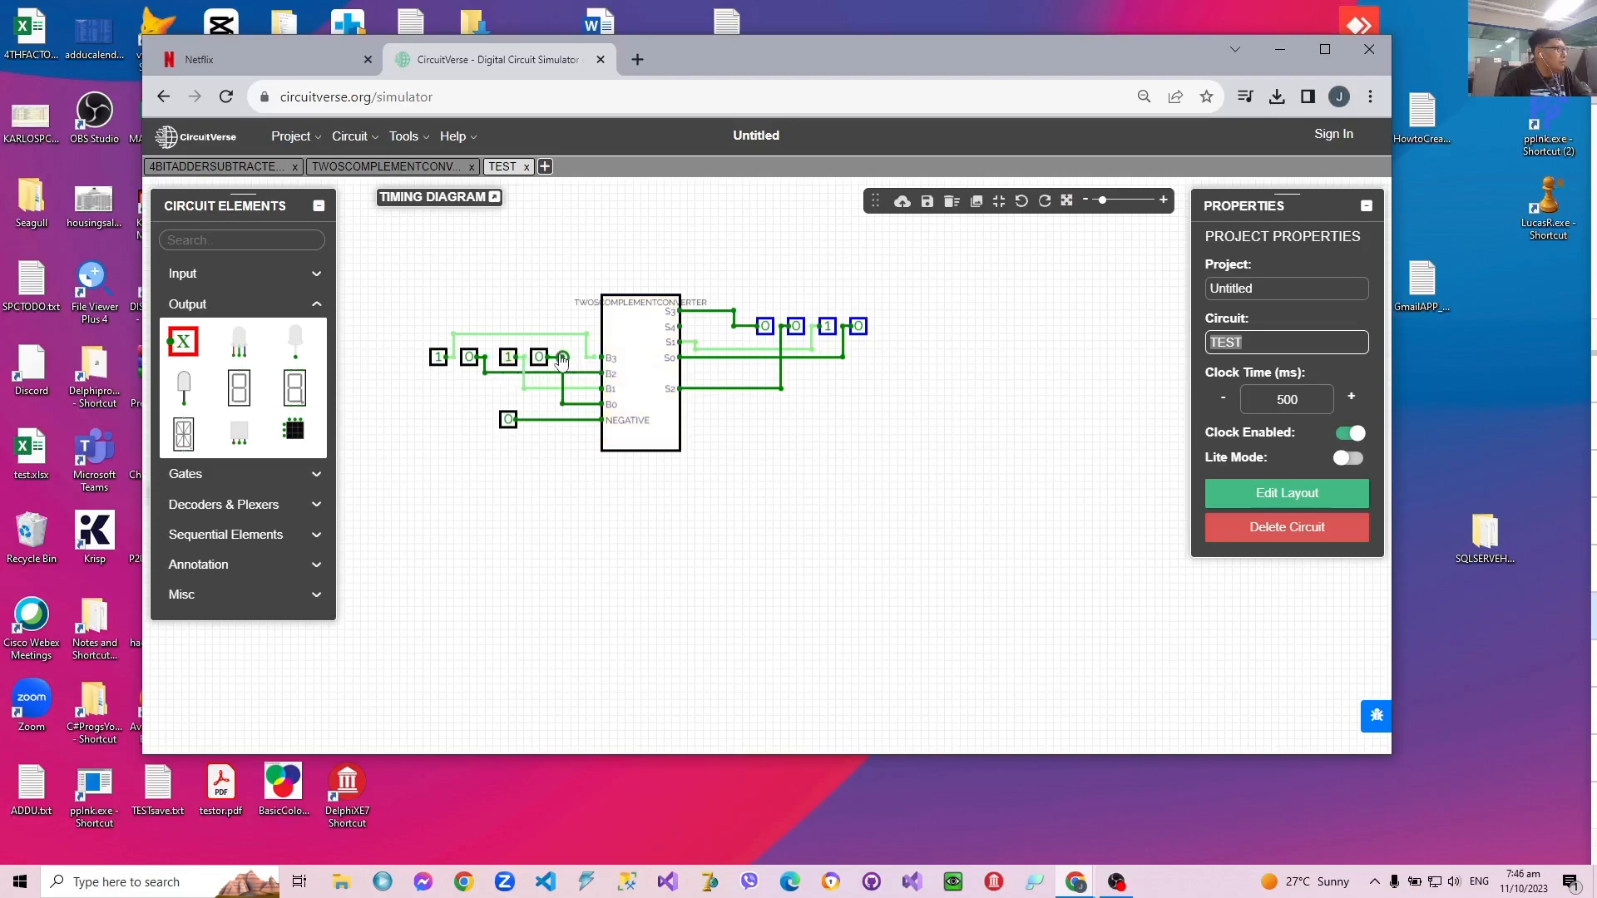
left_click(439, 357)
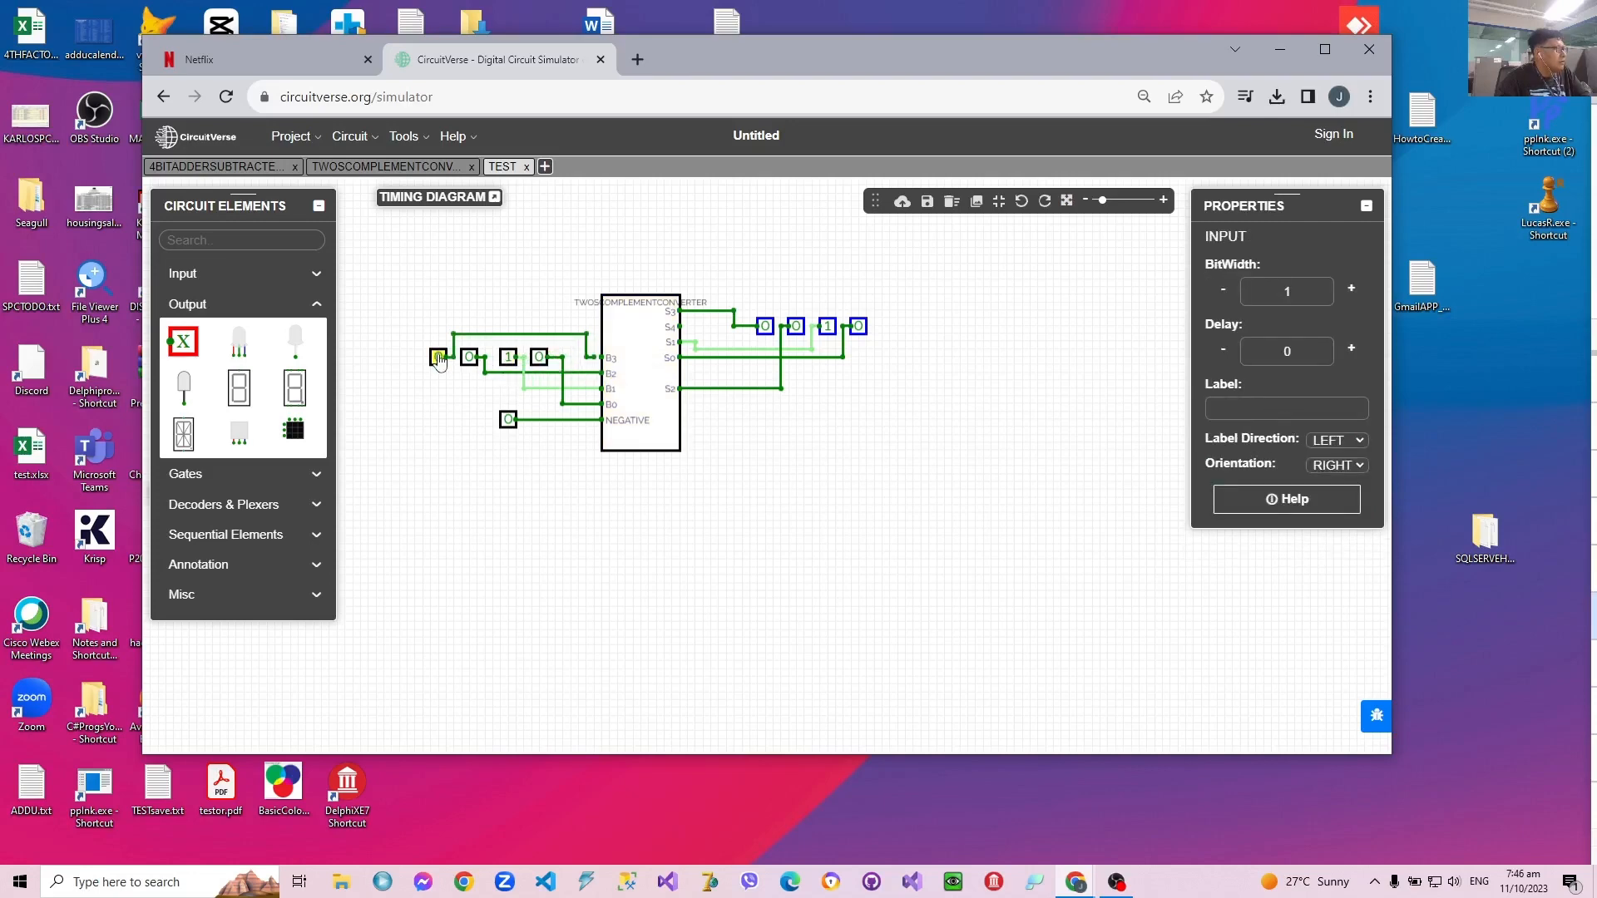
left_click(438, 357)
left_click(539, 358)
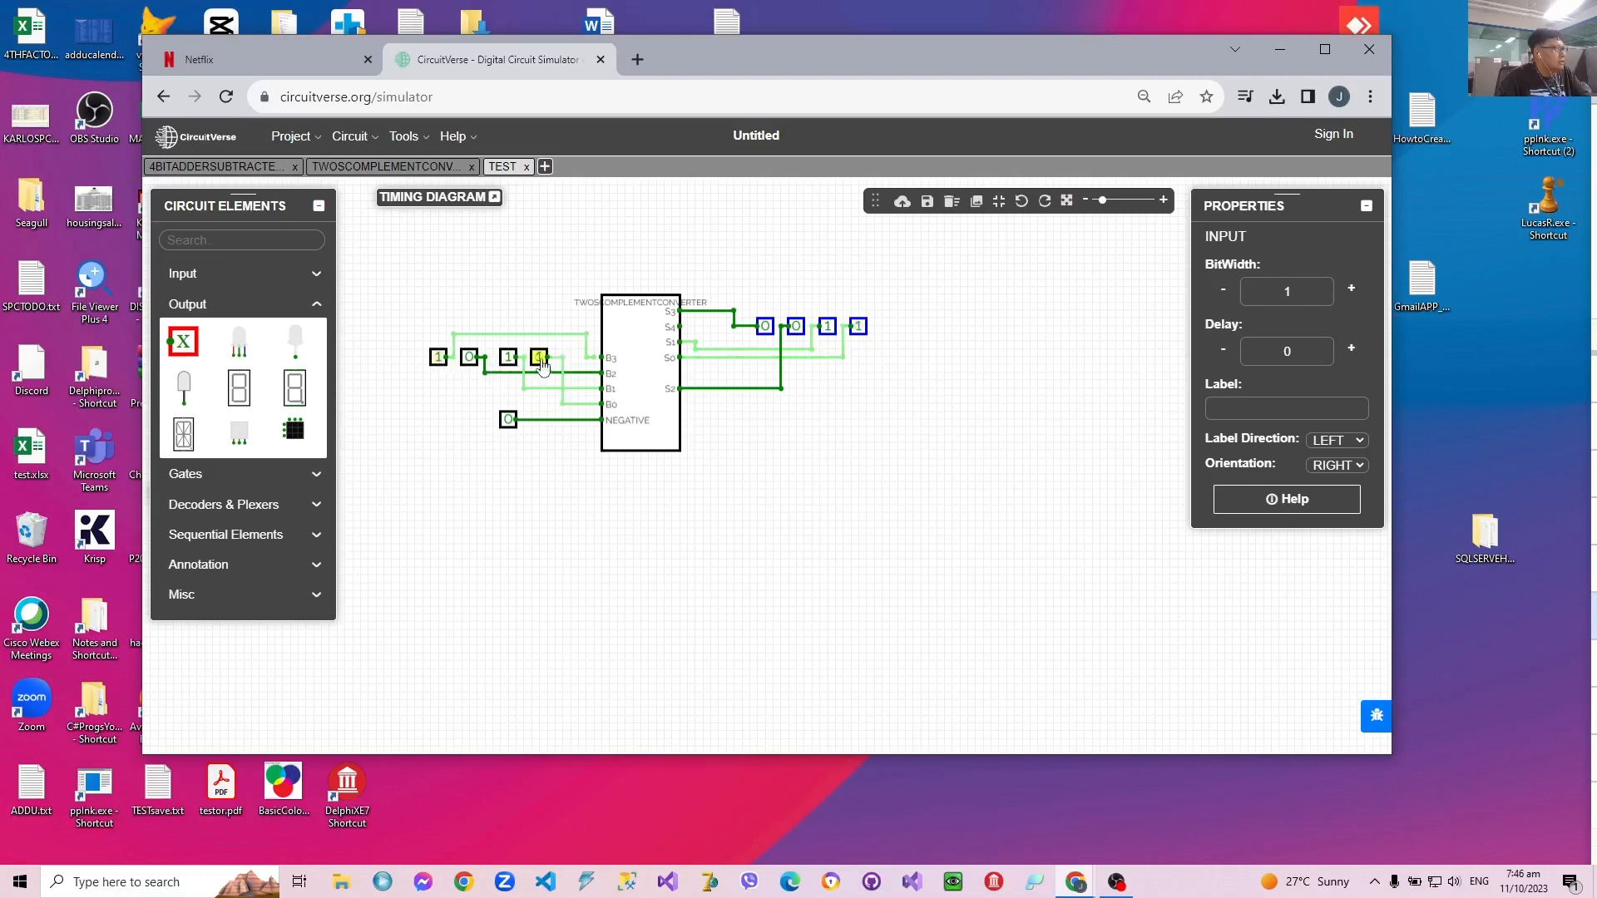
left_click(539, 358)
left_click(508, 357)
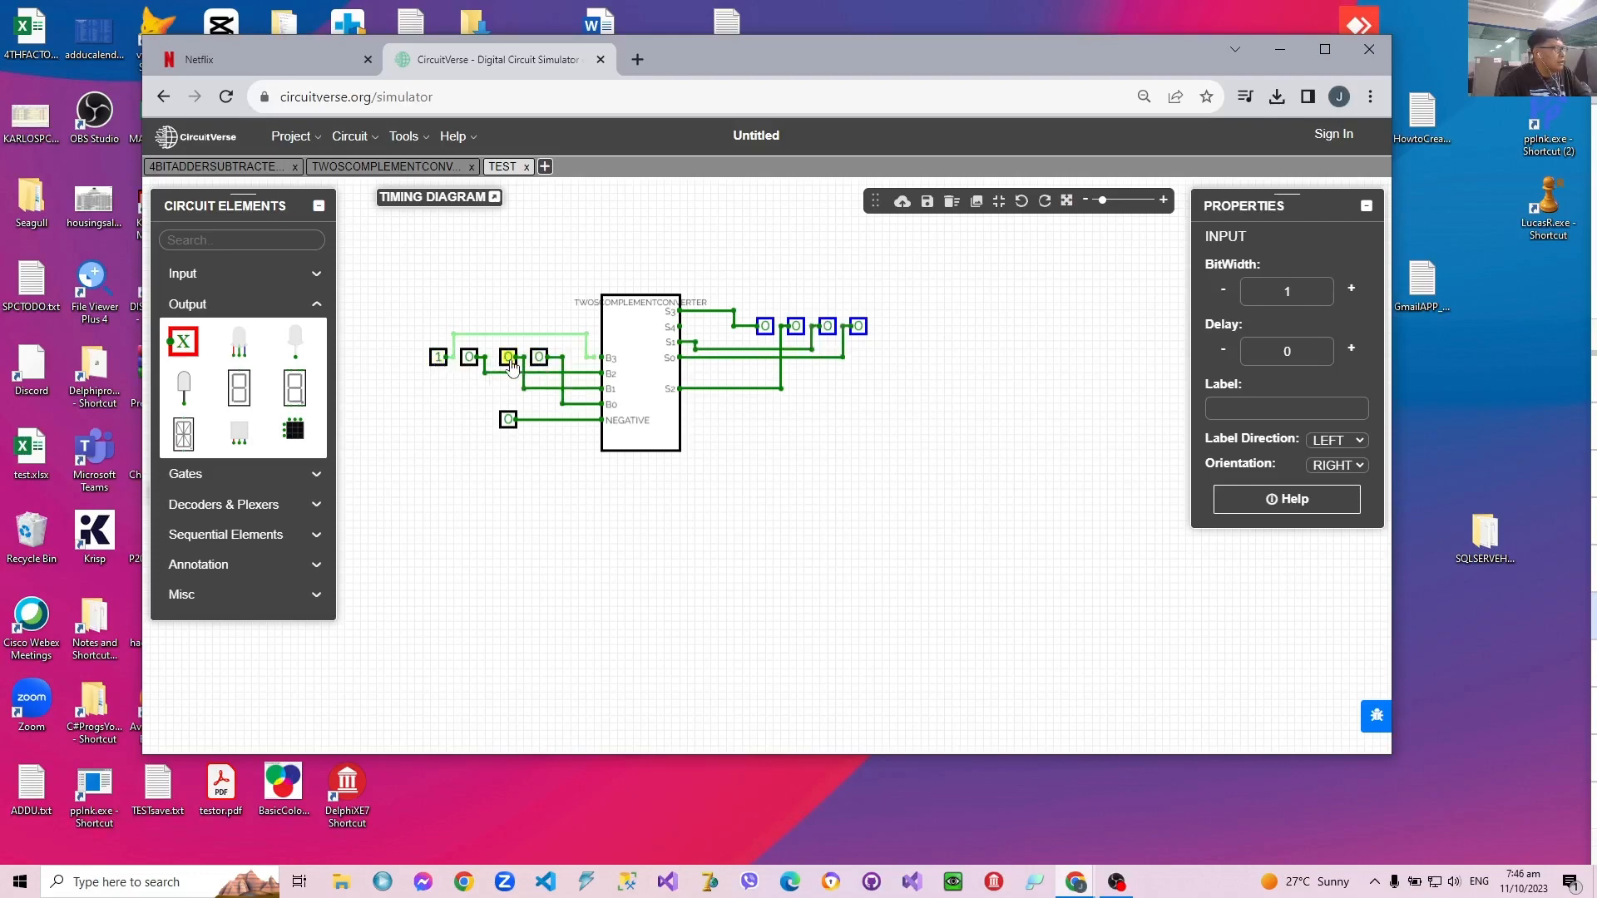
left_click(508, 357)
left_click(469, 357)
left_click(469, 358)
left_click(439, 358)
left_click(438, 358)
left_click(438, 358)
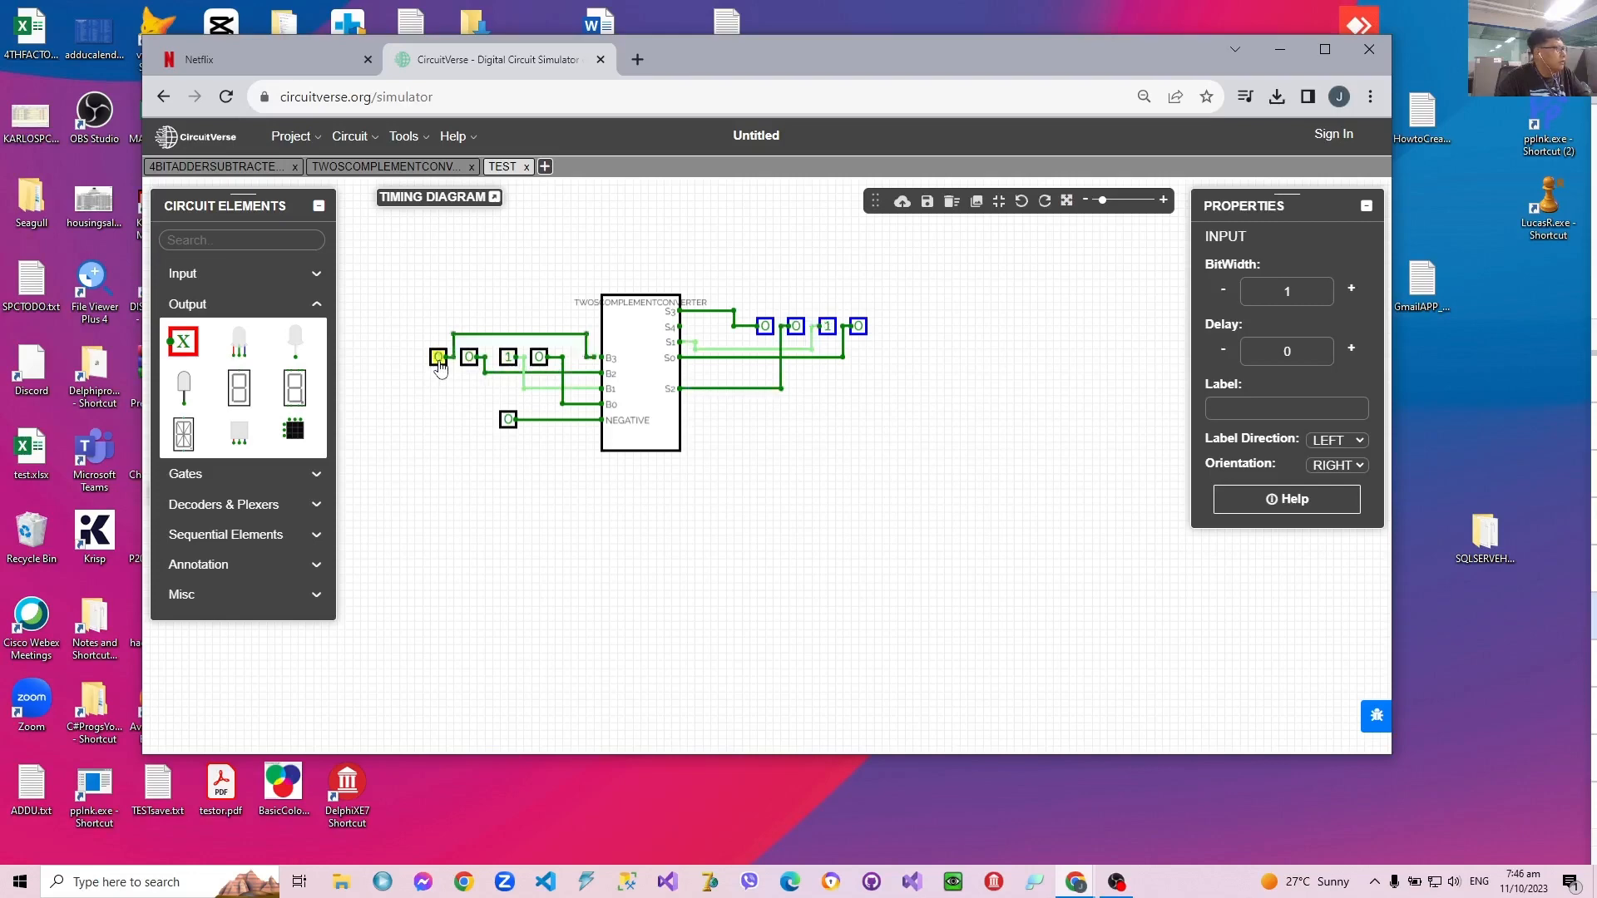
left_click(438, 357)
Step: Join the loose end of the leftmost input's wire to the B3 pin and test 1010 with NEGATIVE at 1 and 0
left_click(596, 359)
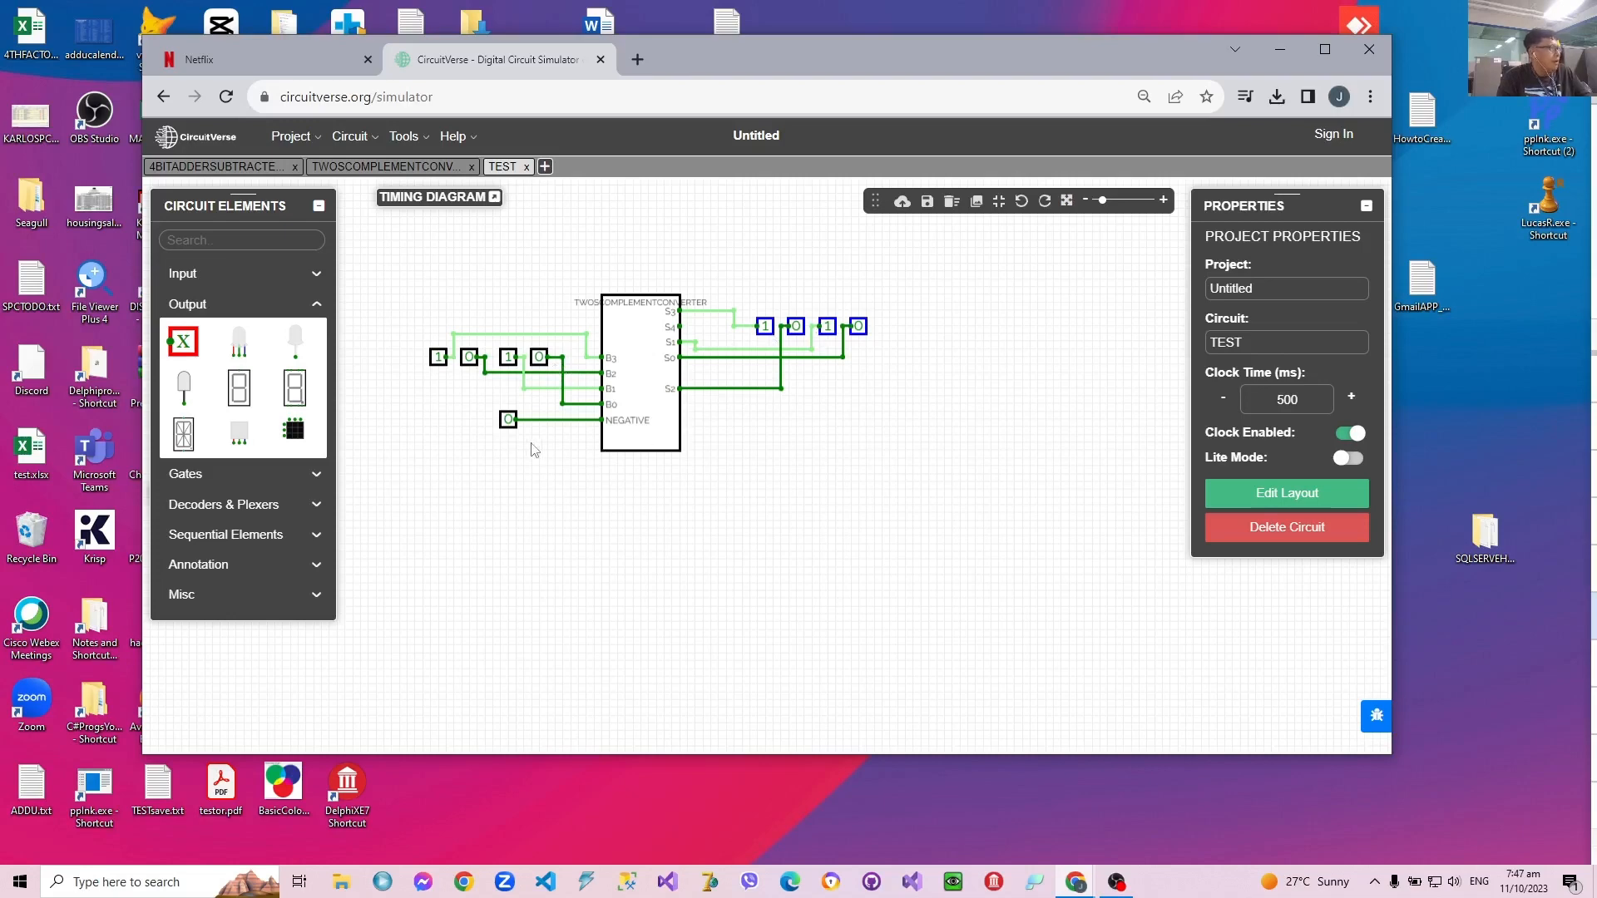
left_click(509, 420)
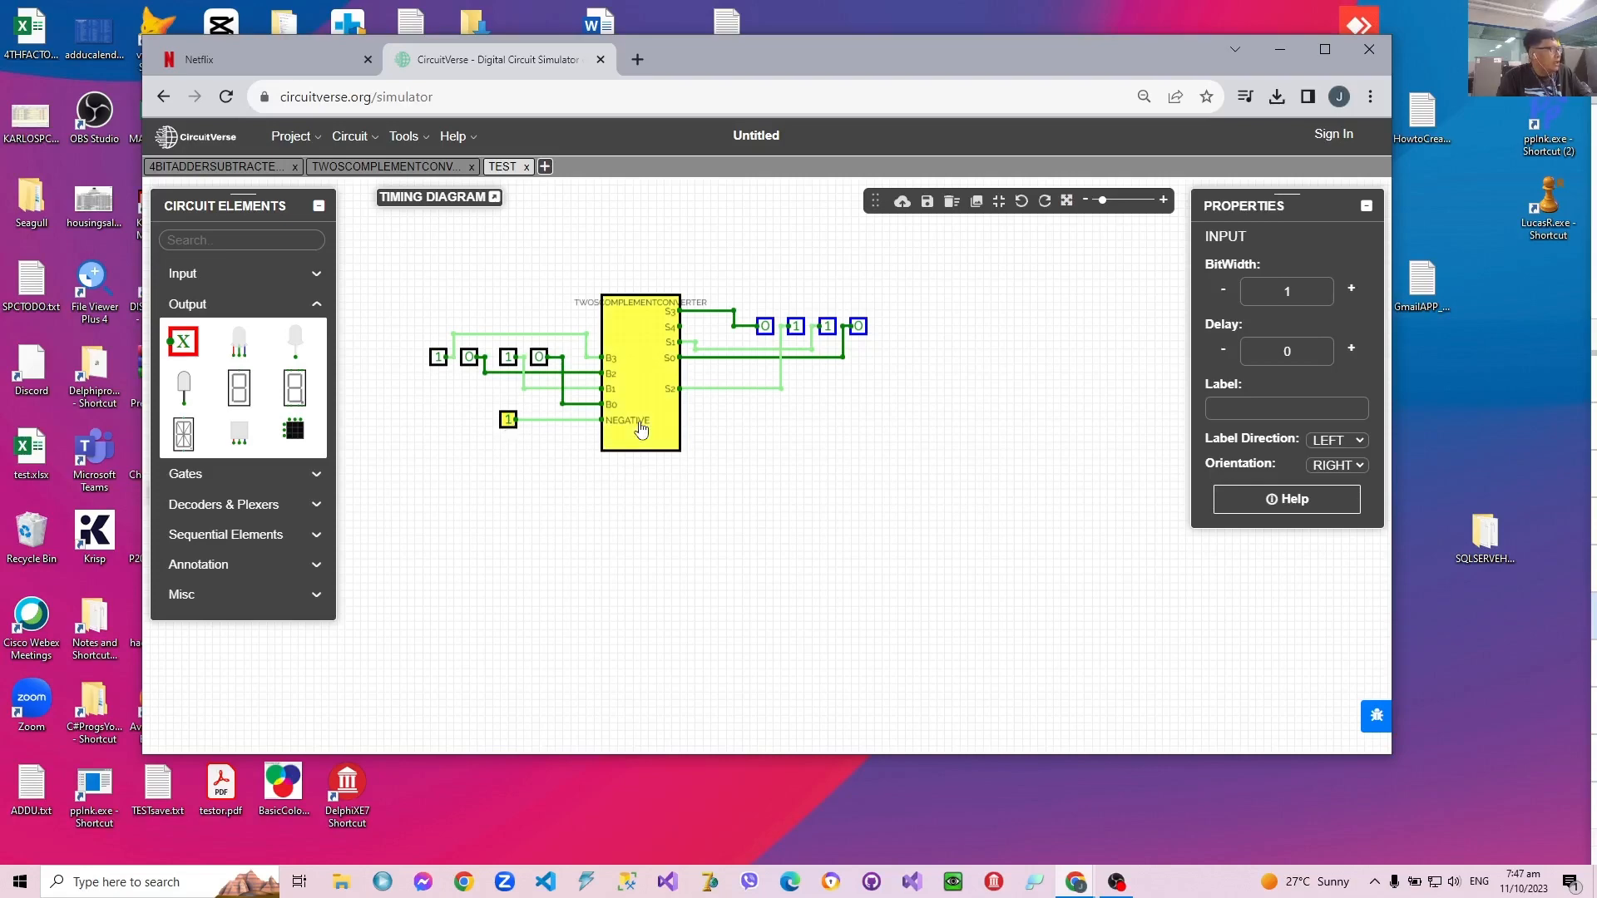
left_click(508, 420)
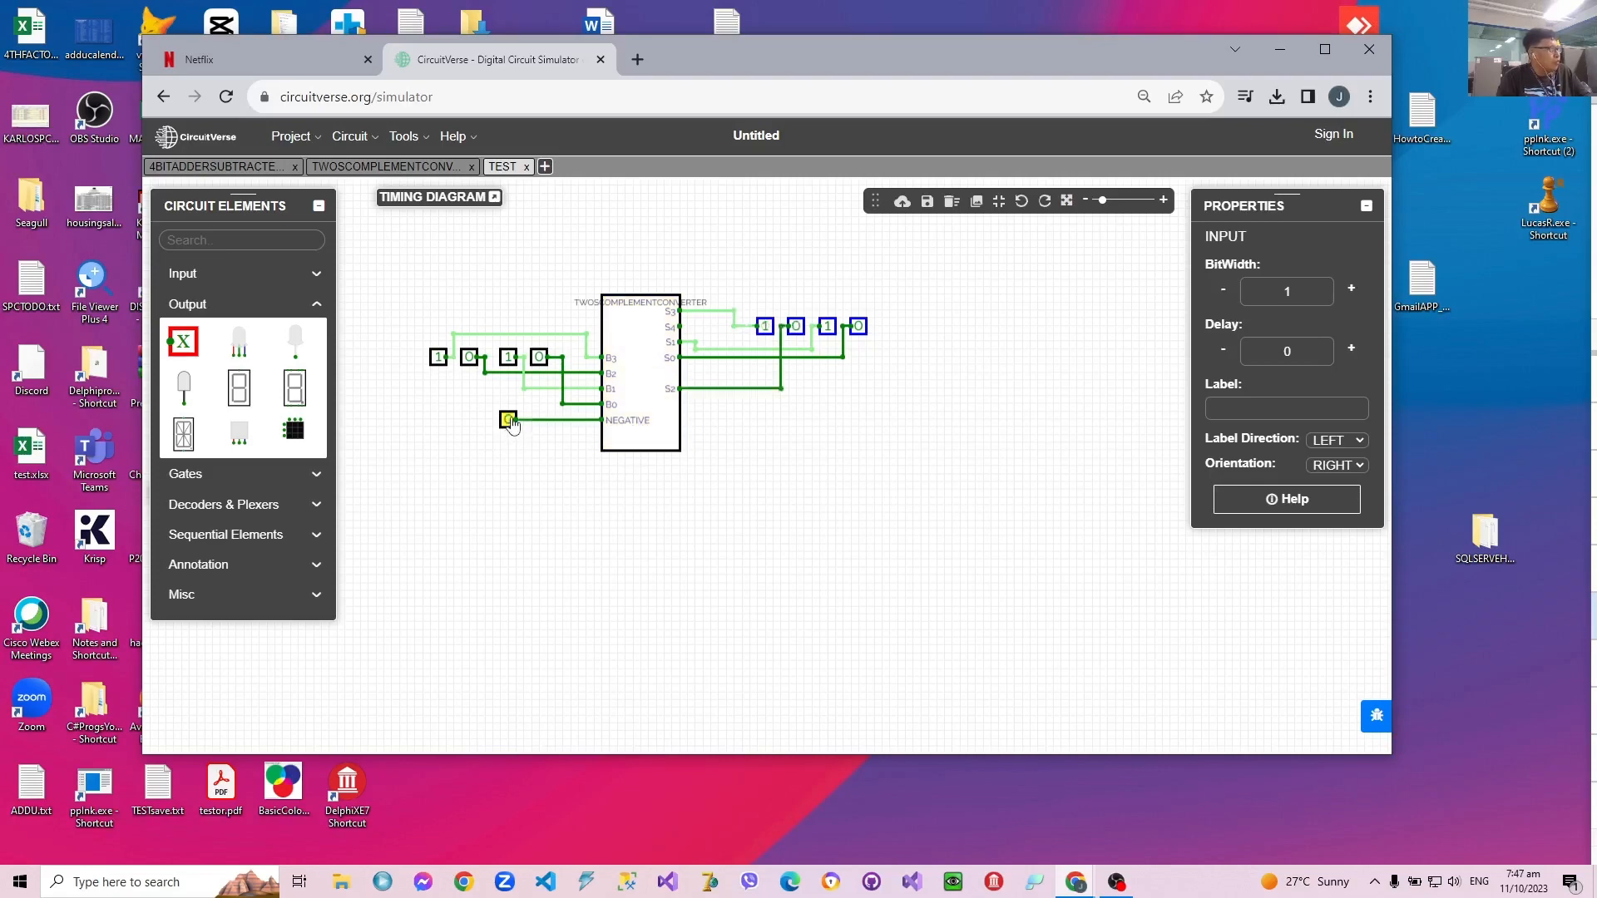
left_click(508, 420)
left_click(509, 420)
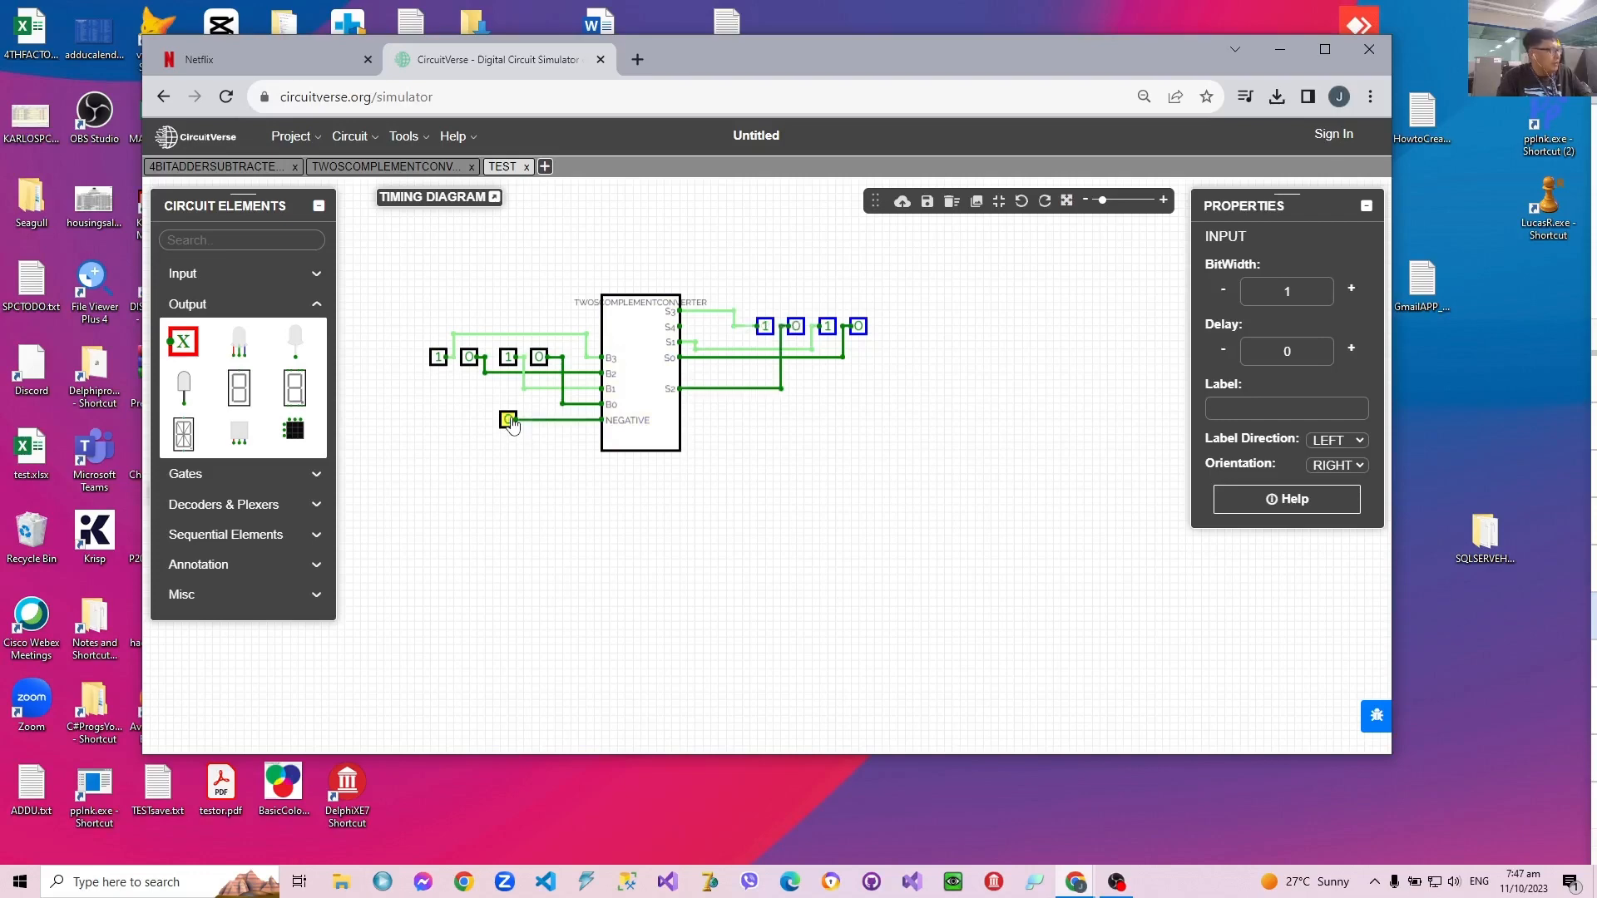